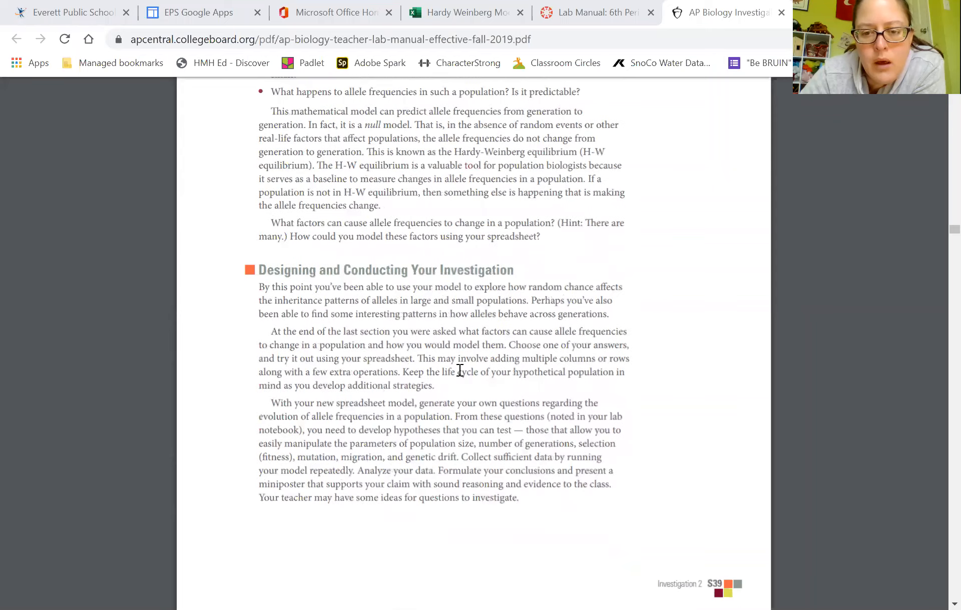
- Read the Investigation 2 pages on predicting next-generation genotypes, the Hardy-Weinberg null model and designing your own investigation
scroll(460, 370, "up", 15)
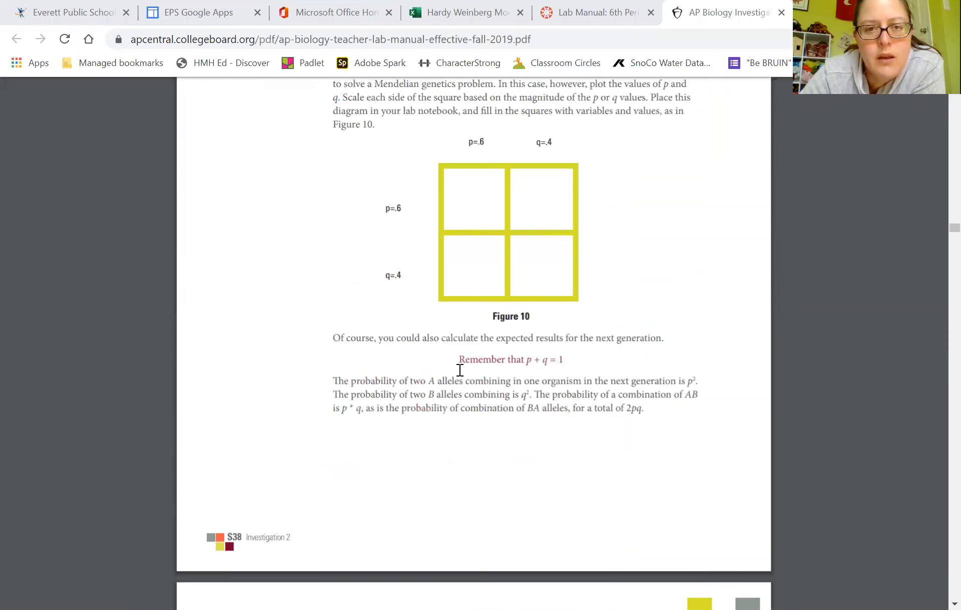
scroll(459, 370, "up", 6)
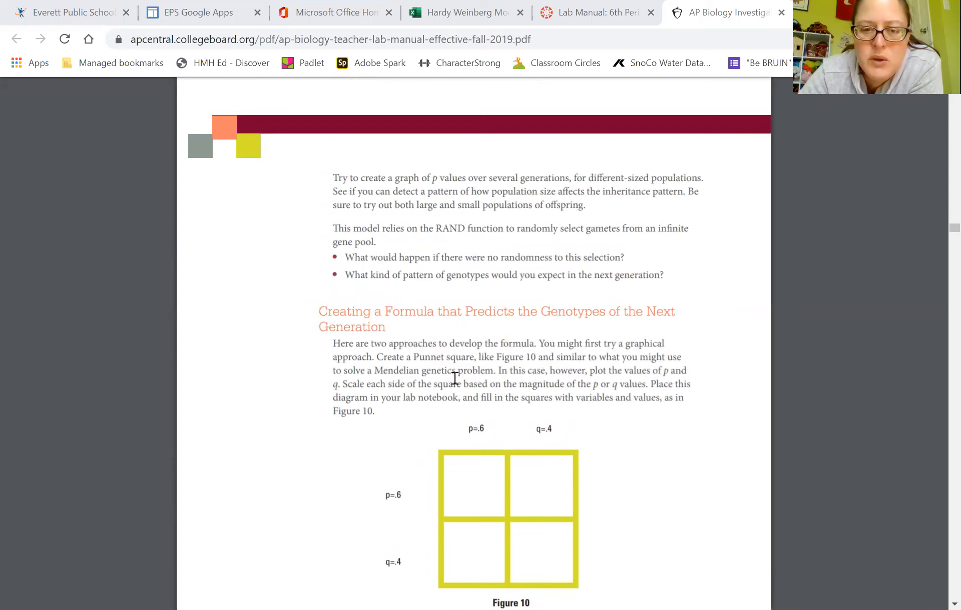
scroll(455, 379, "down", 2)
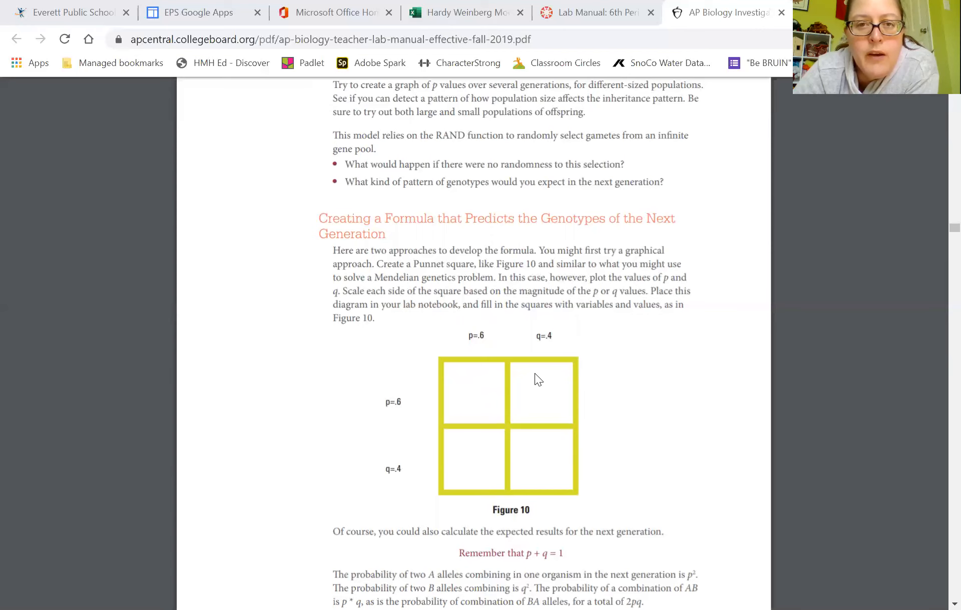
scroll(535, 374, "down", 6)
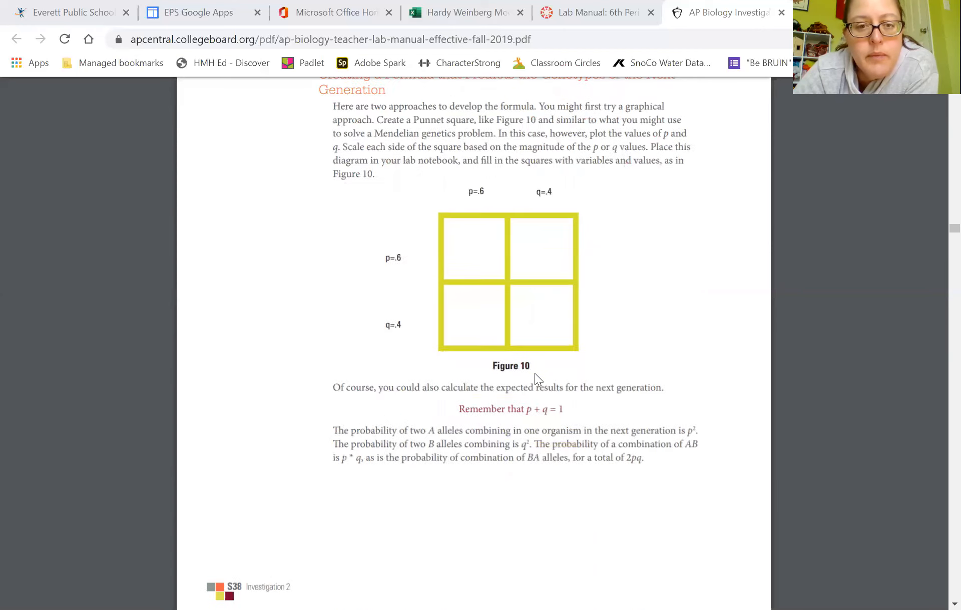
scroll(534, 373, "down", 7)
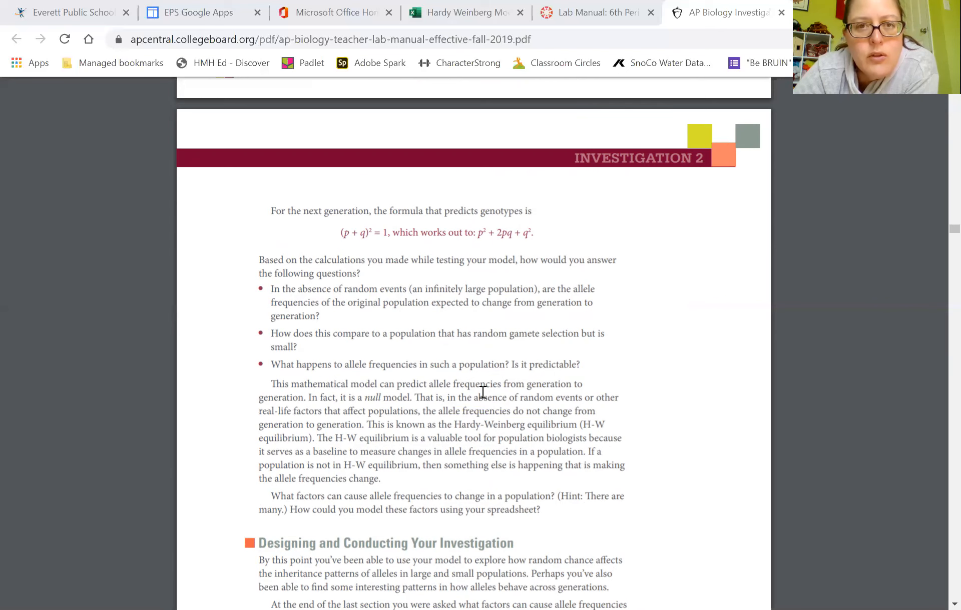
scroll(483, 393, "down", 1)
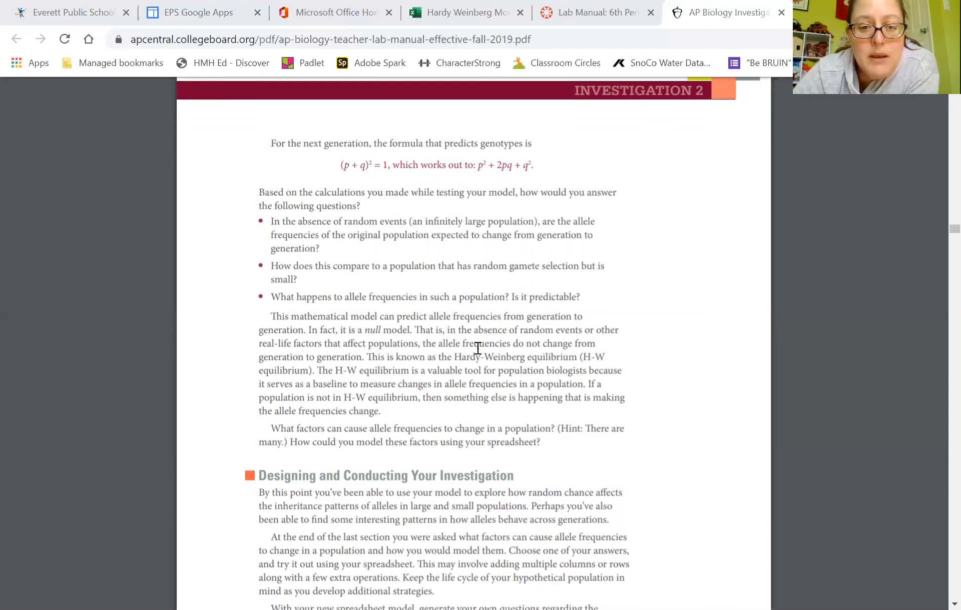
scroll(478, 349, "down", 3)
scroll(478, 349, "down", 2)
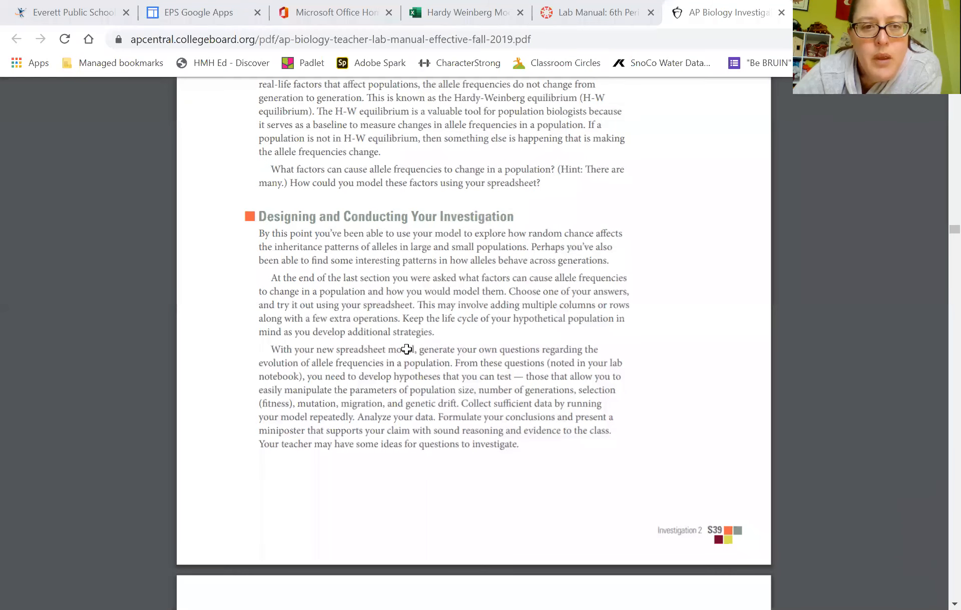
- Switch to the Hardy Weinberg Model workbook in Excel and review the allele frequencies and genotype charts across the generations
key("alt+Tab")
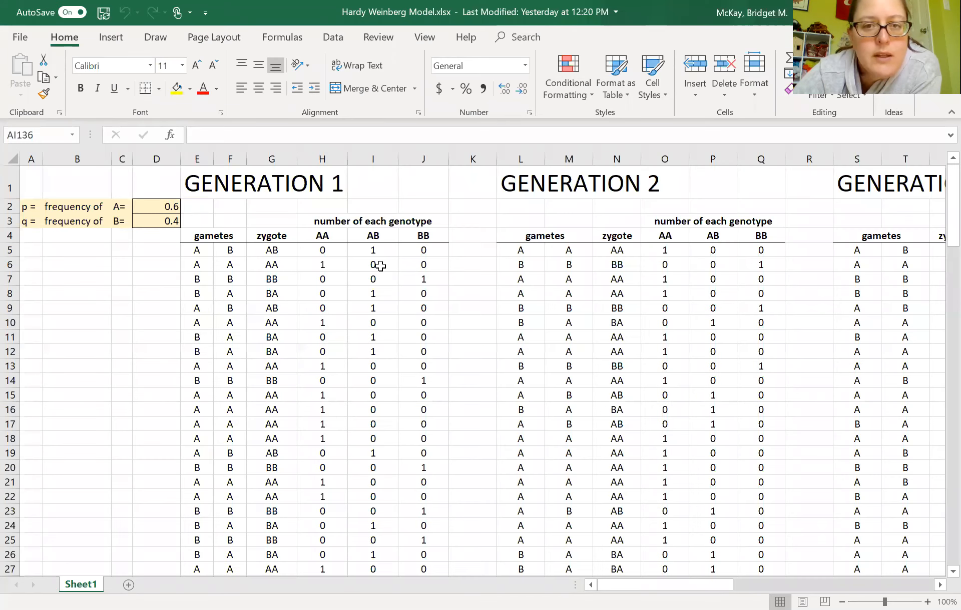
scroll(380, 266, "right", 5)
scroll(380, 266, "right", 2)
scroll(381, 265, "left", 3)
scroll(380, 265, "down", 16)
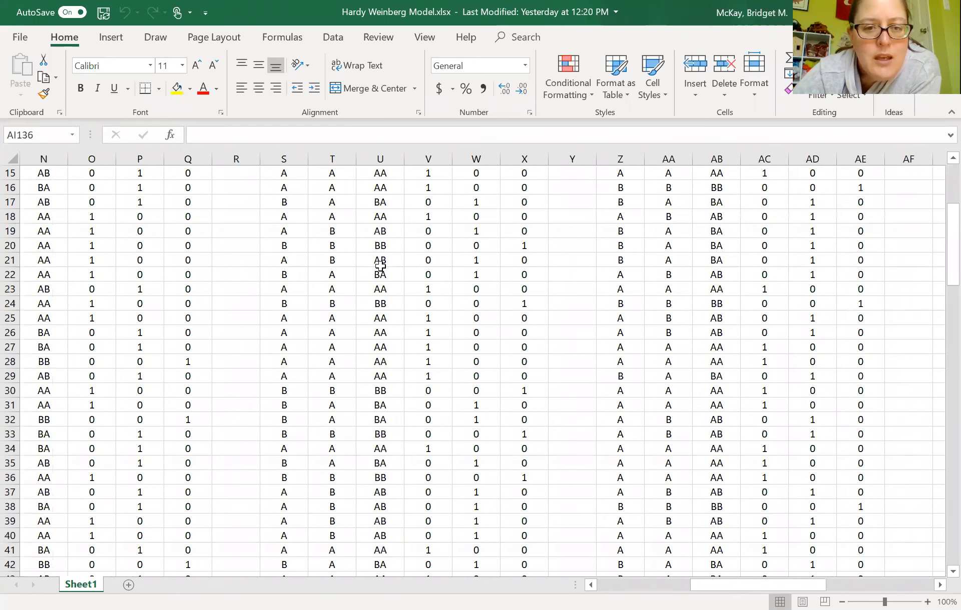
scroll(380, 266, "down", 15)
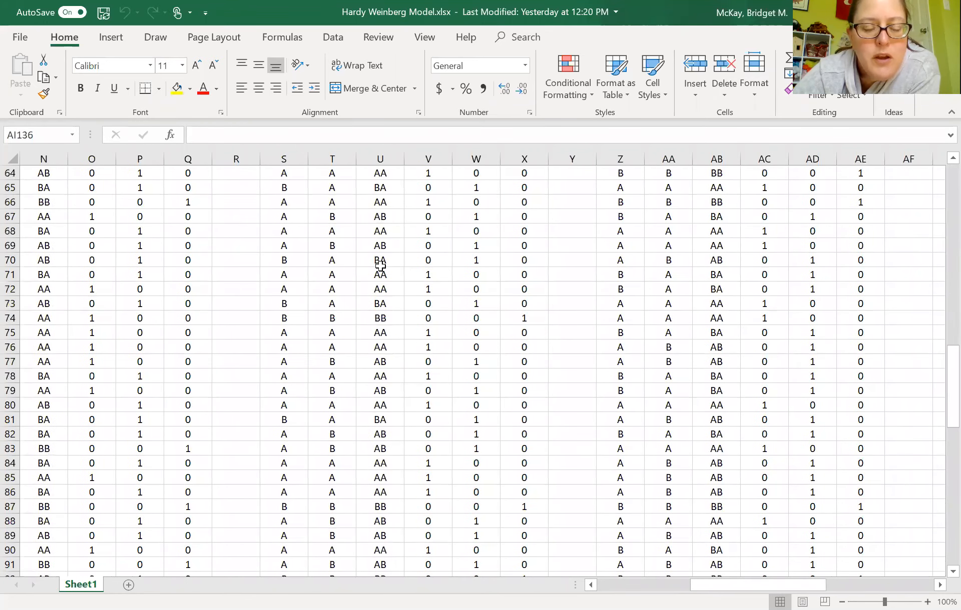
scroll(380, 265, "down", 4)
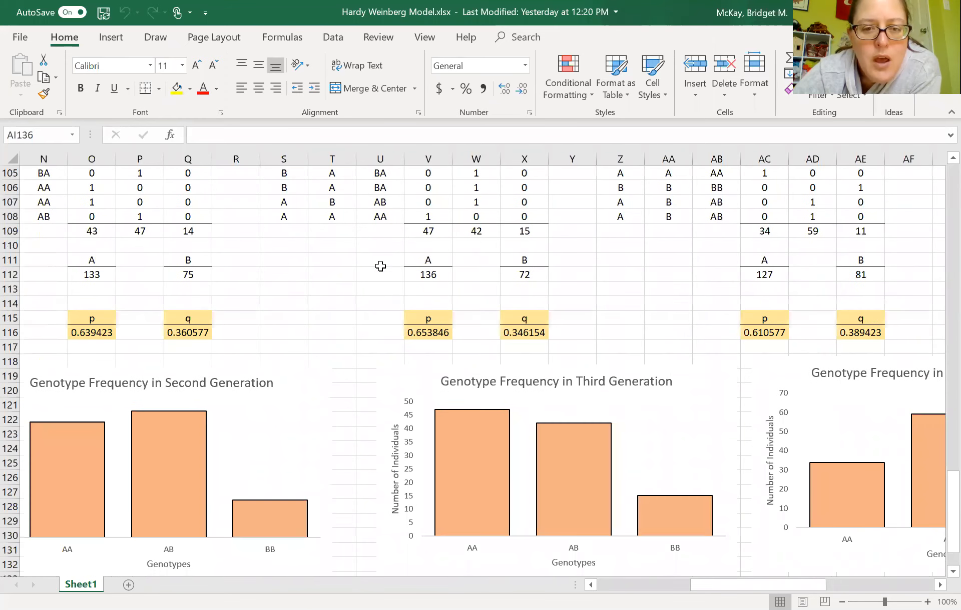
scroll(380, 266, "right", 2)
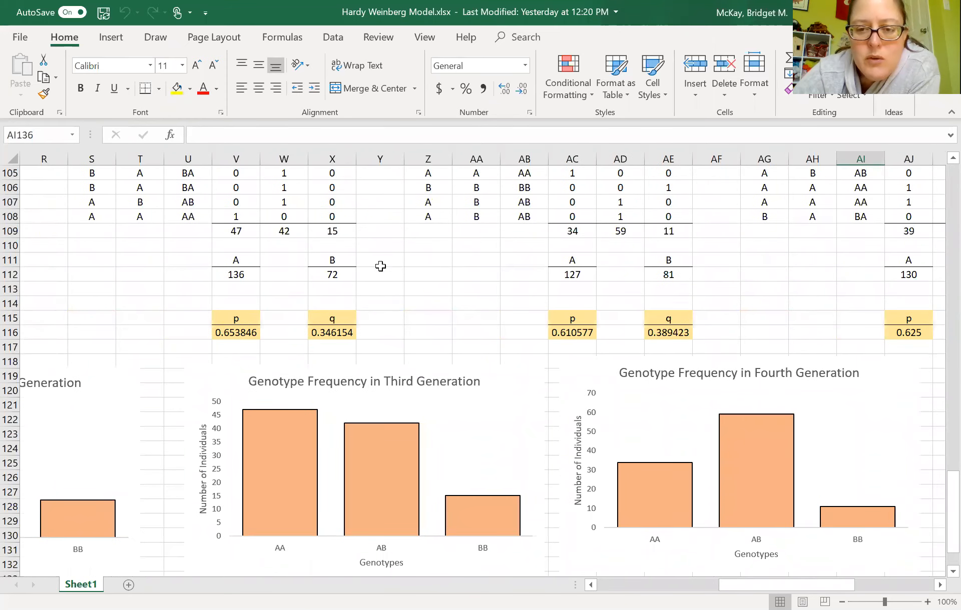
scroll(380, 266, "right", 7)
scroll(380, 265, "left", 3)
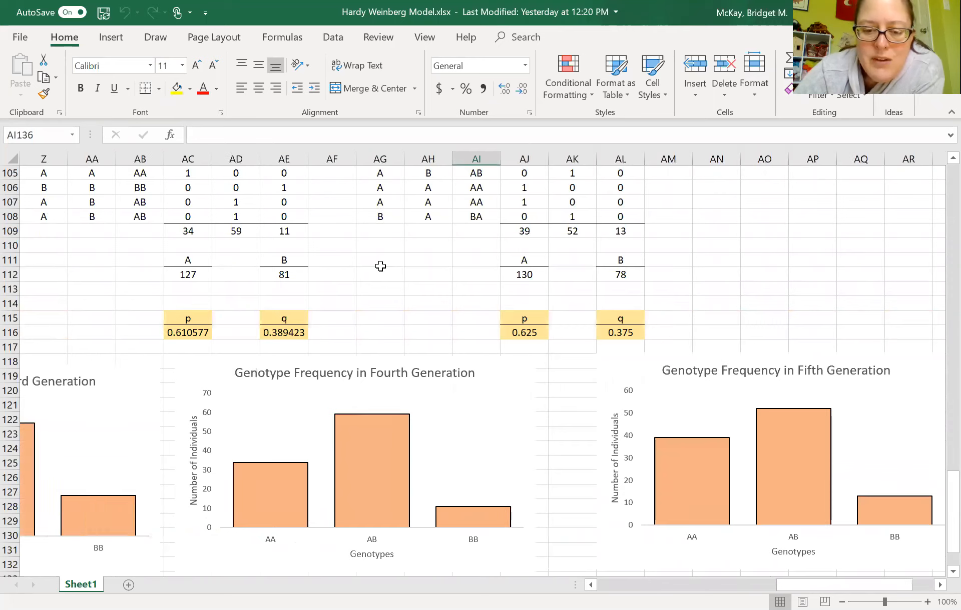
- Recalculate the random gamete model four times and compare the genotype charts and allele frequencies of all generations
key("F9")
key("F9")
key("F9")
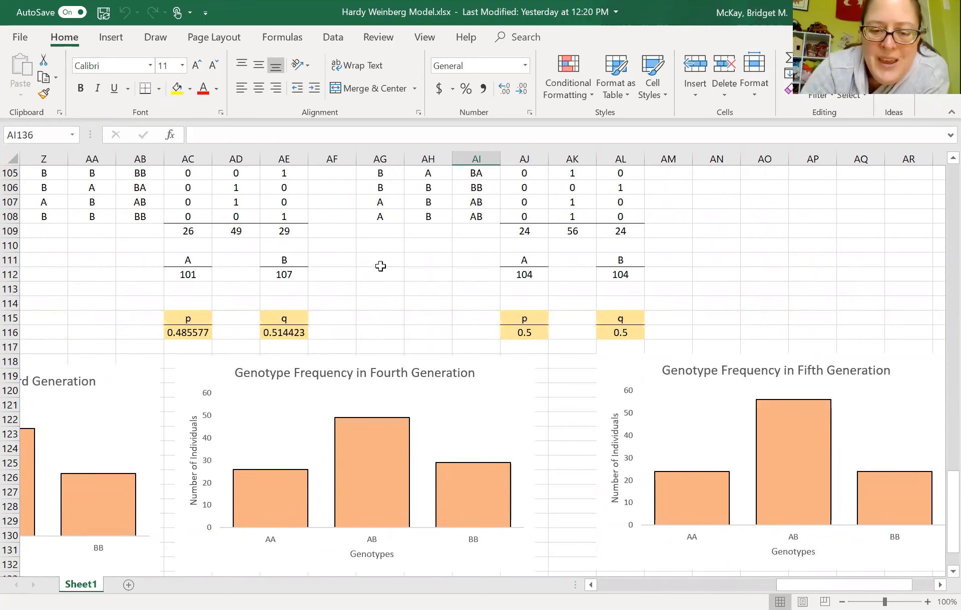
key("F9")
scroll(380, 267, "left", 9)
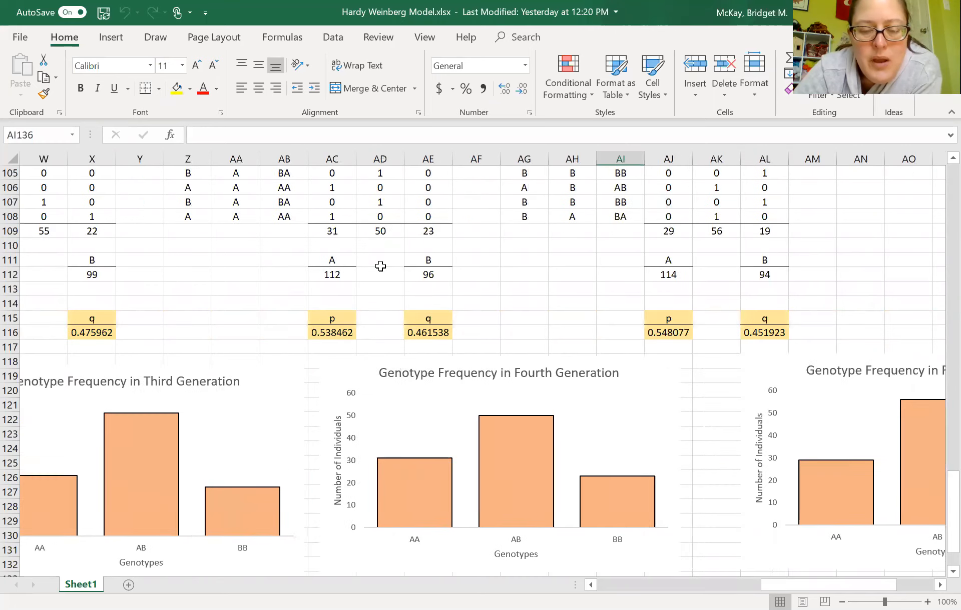
scroll(380, 266, "down", 1)
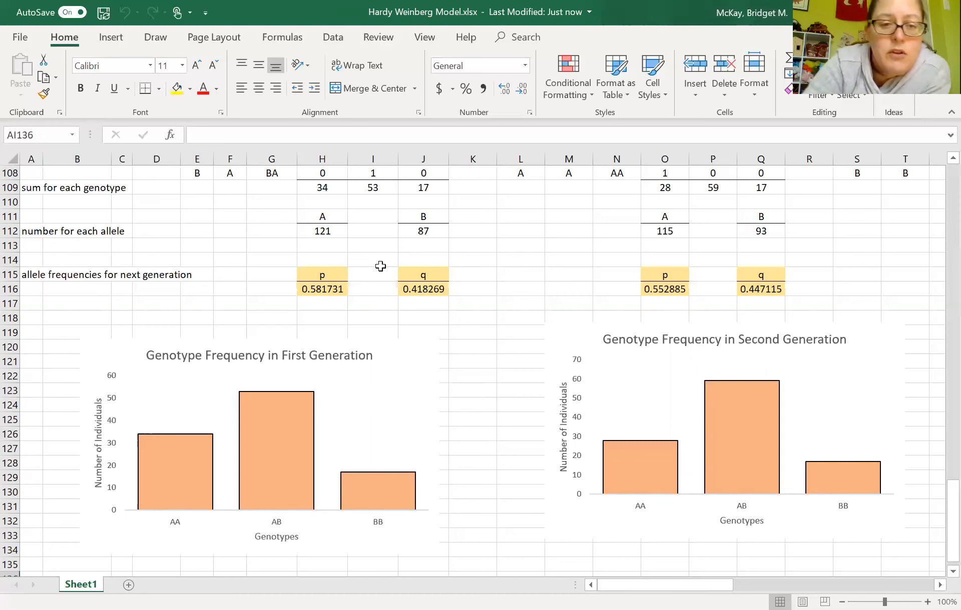
- Insert 24 blank rows within the gamete data, using rows 77 to 100 as the insertion range
scroll(380, 266, "up", 4)
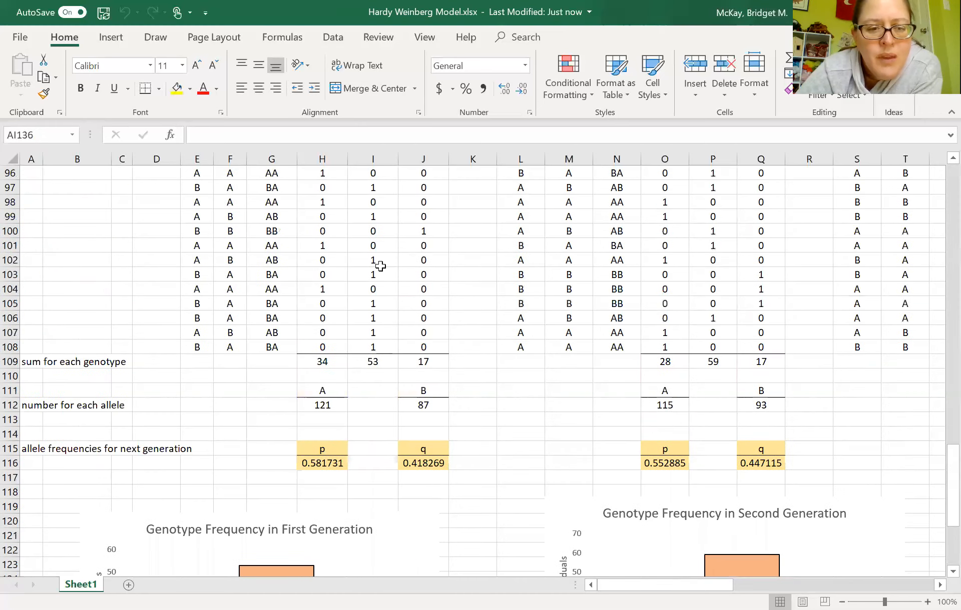
scroll(380, 266, "right", 1)
scroll(381, 266, "left", 1)
scroll(381, 266, "up", 7)
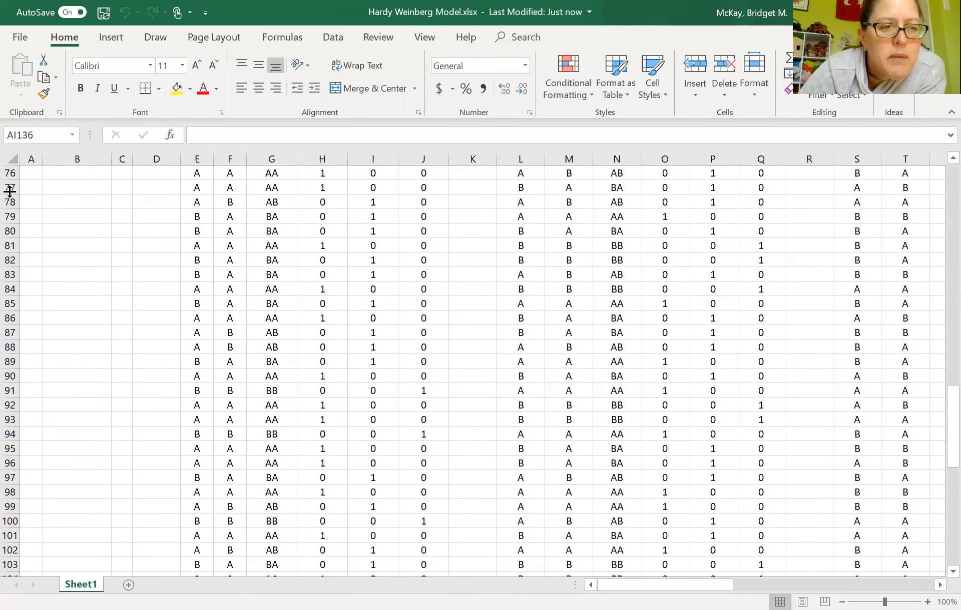
left_click(10, 188)
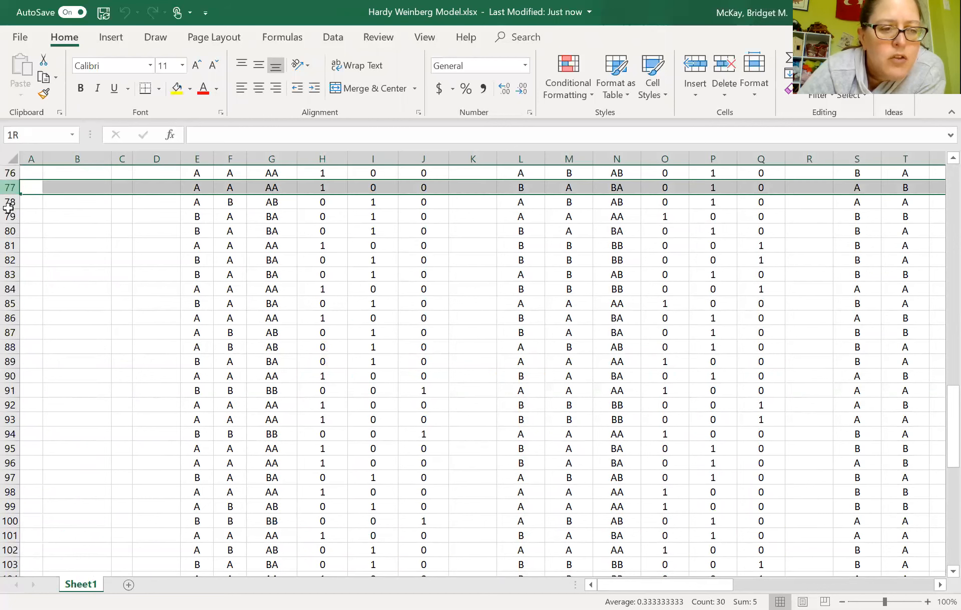
left_click(10, 521, "shift")
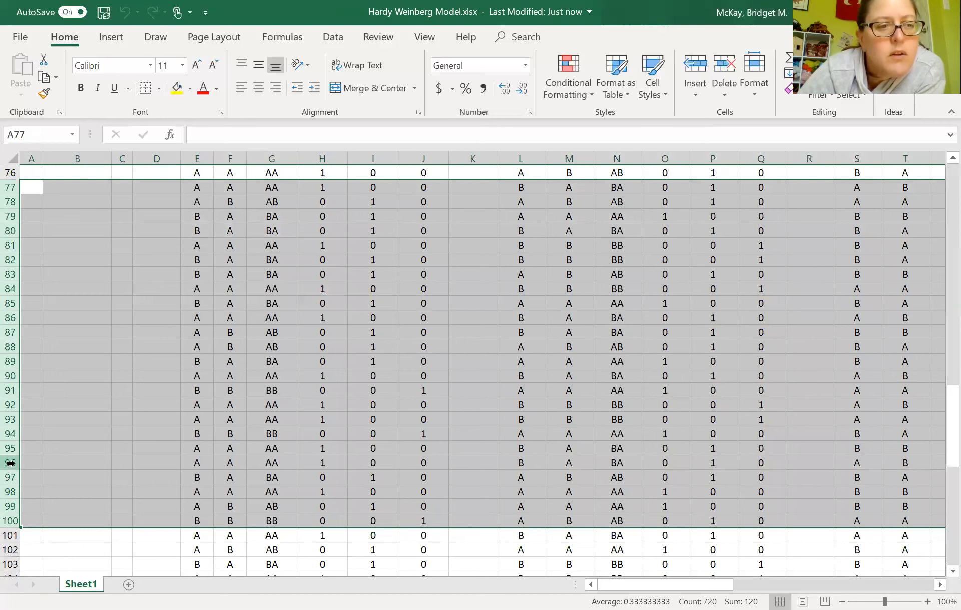
right_click(10, 463)
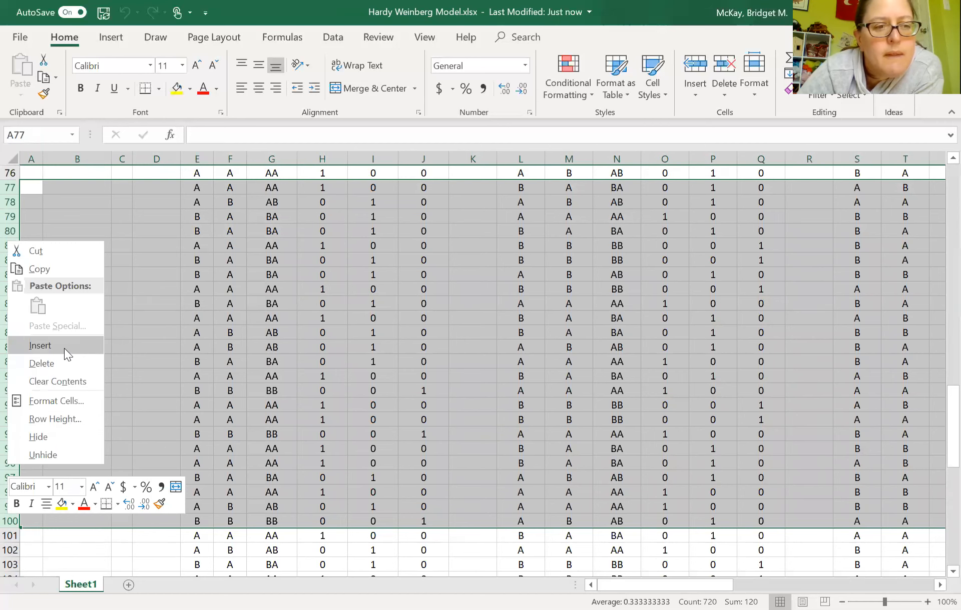
left_click(40, 346)
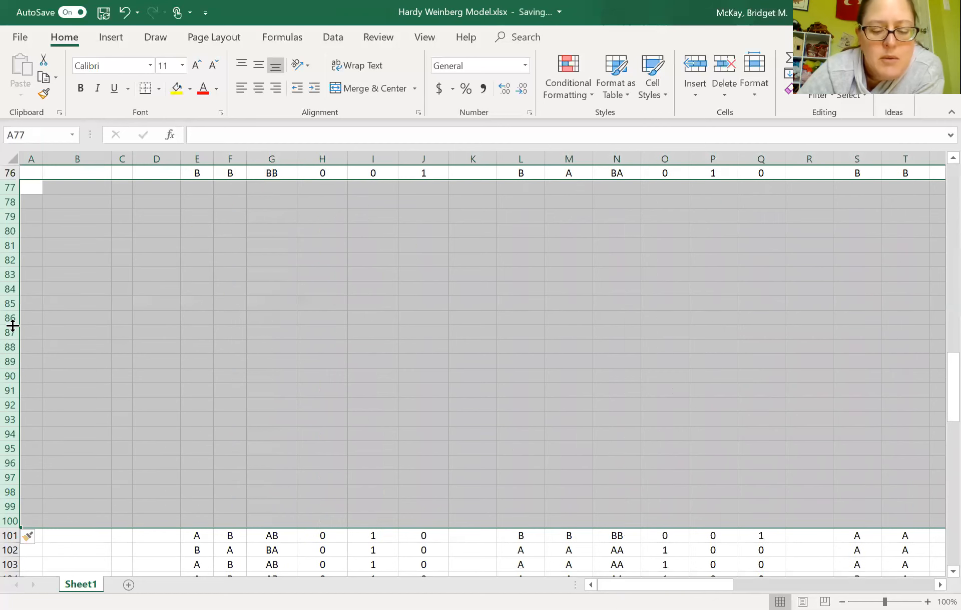
- Insert the same 24-row block of blank rows at row 77 six more times to enlarge the population area
right_click(12, 326)
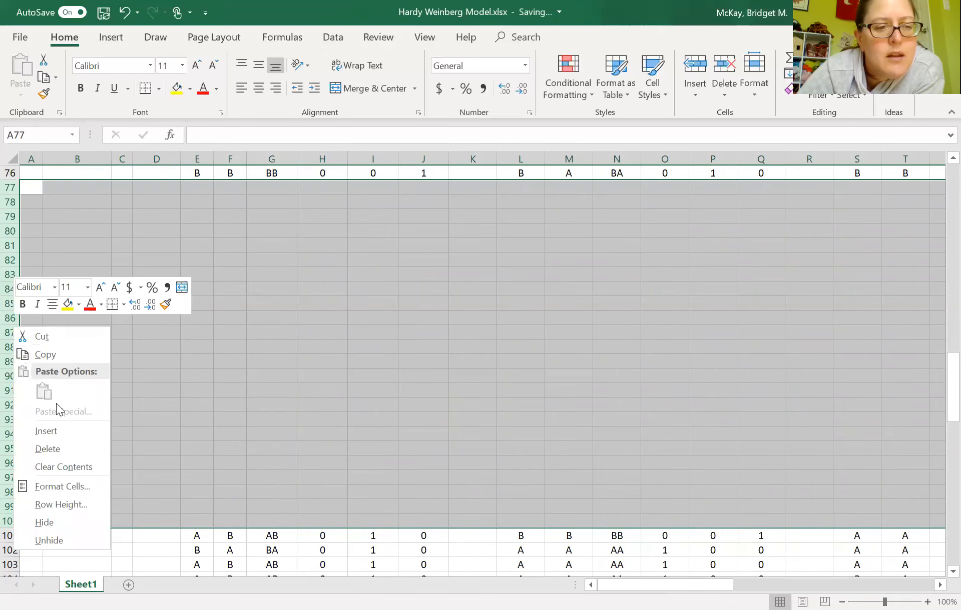
left_click(54, 430)
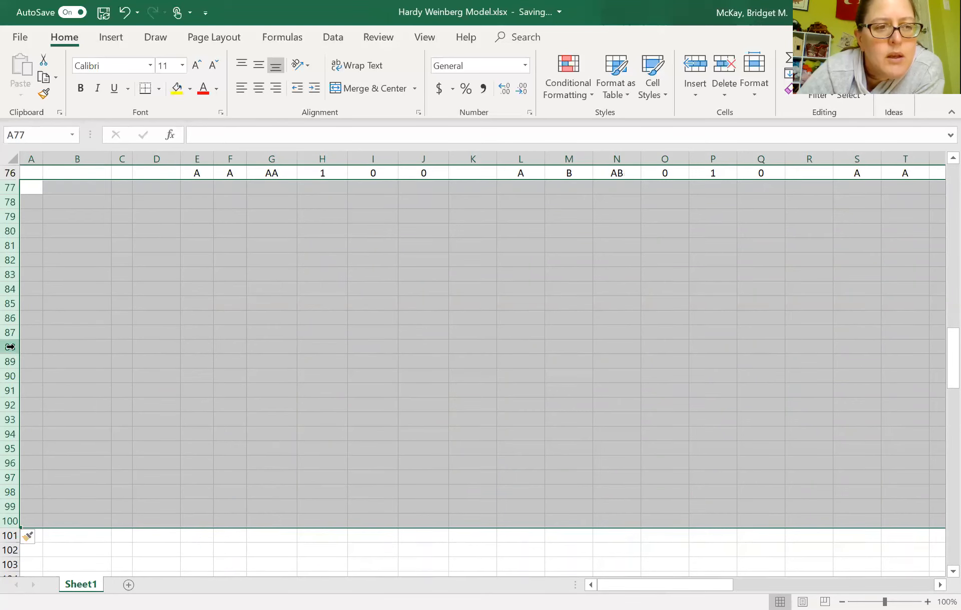
right_click(10, 347)
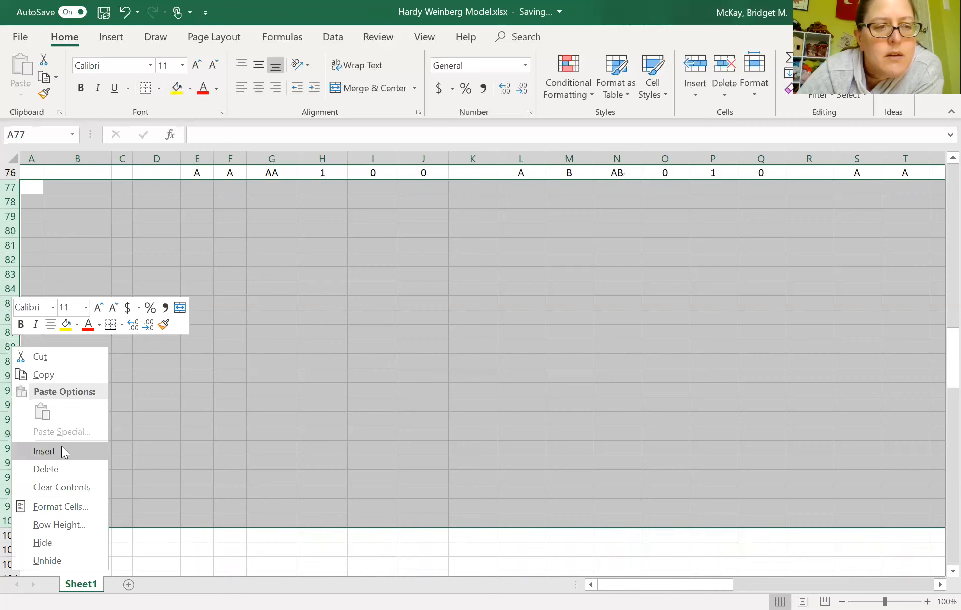
left_click(44, 451)
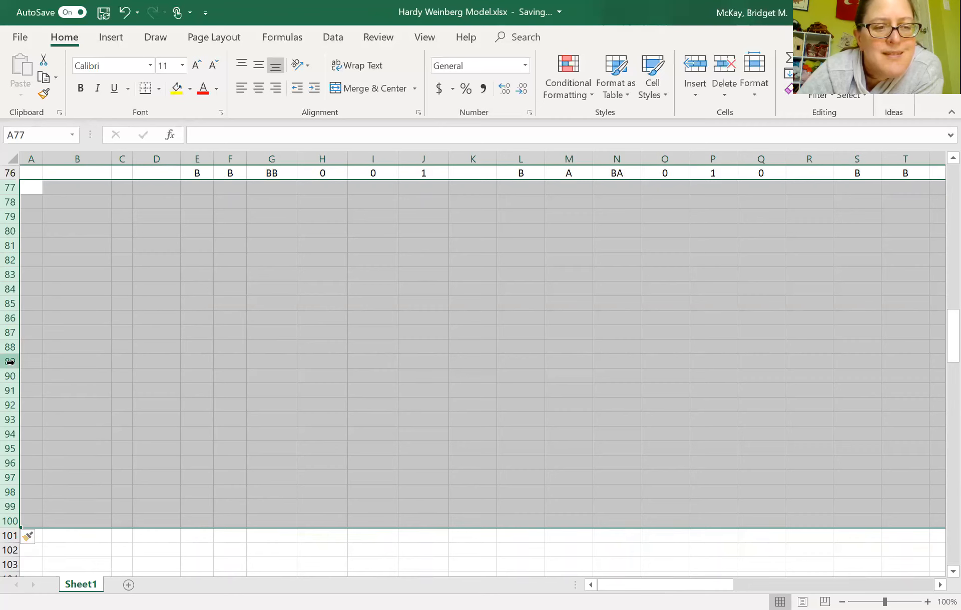
right_click(65, 469)
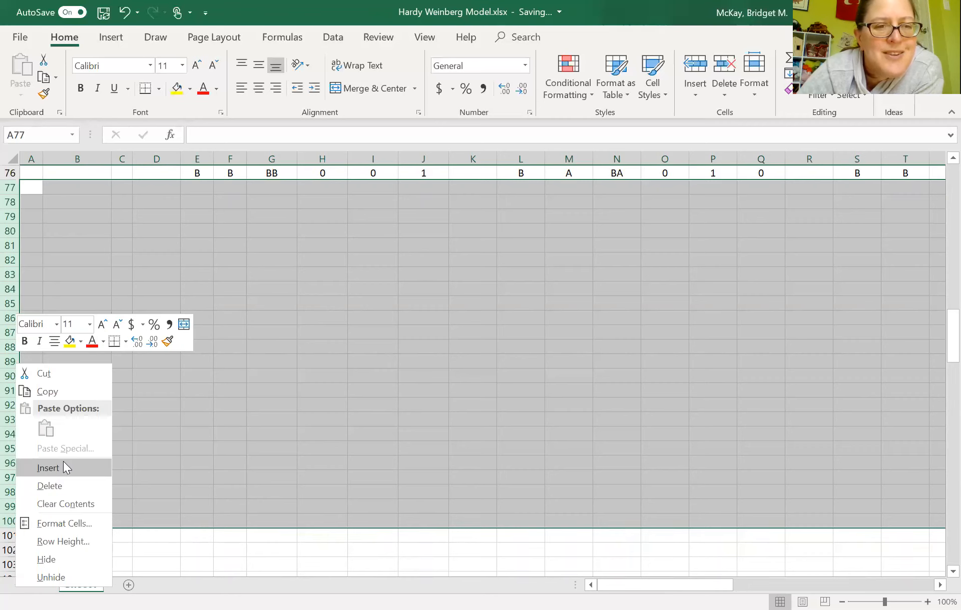
right_click(11, 367)
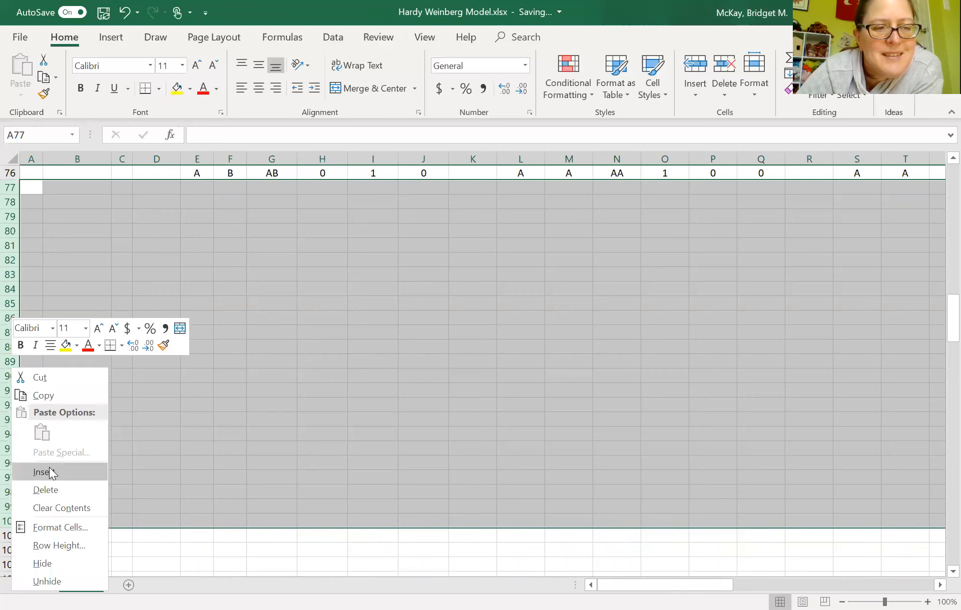
left_click(43, 472)
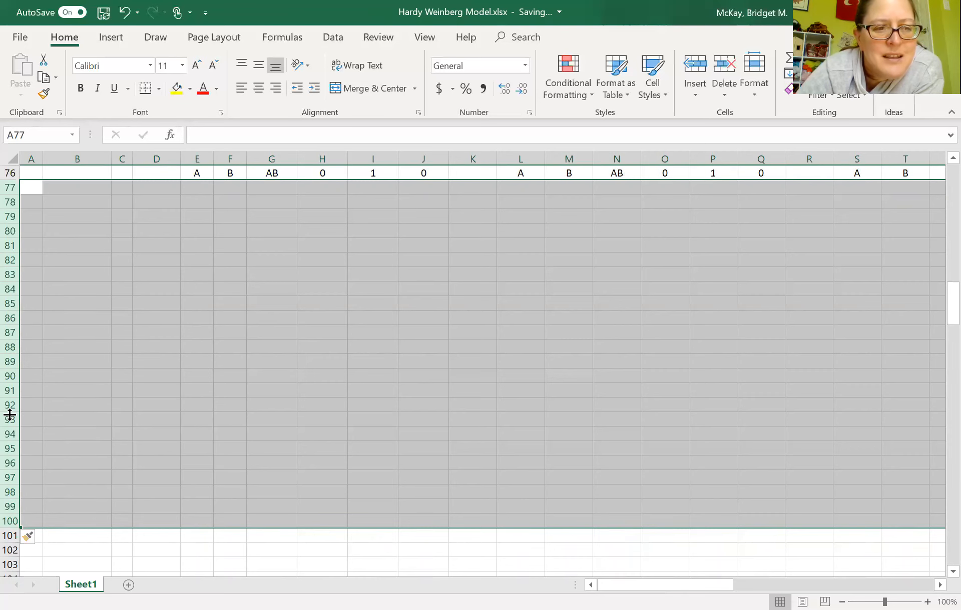
right_click(9, 416)
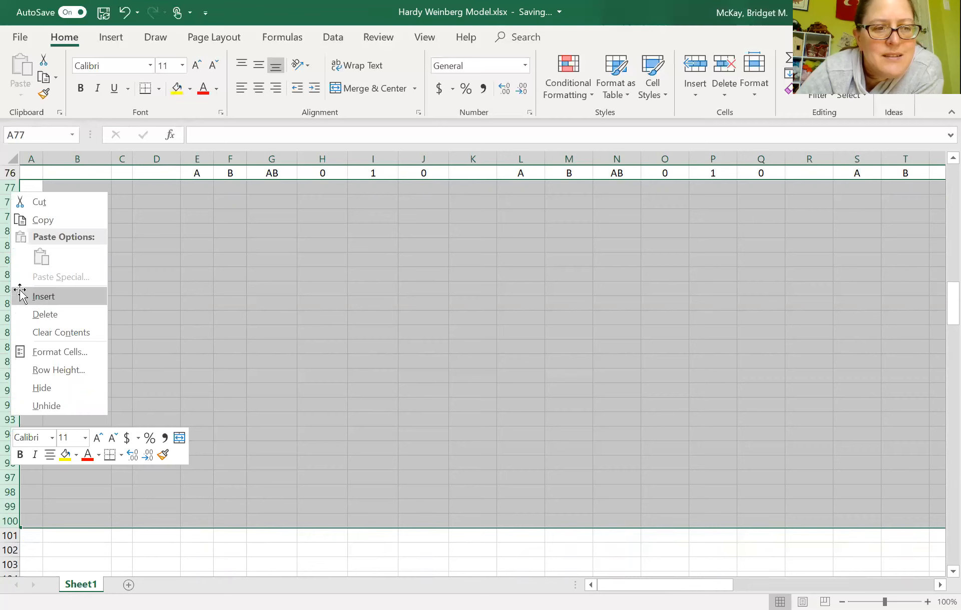
left_click(47, 302)
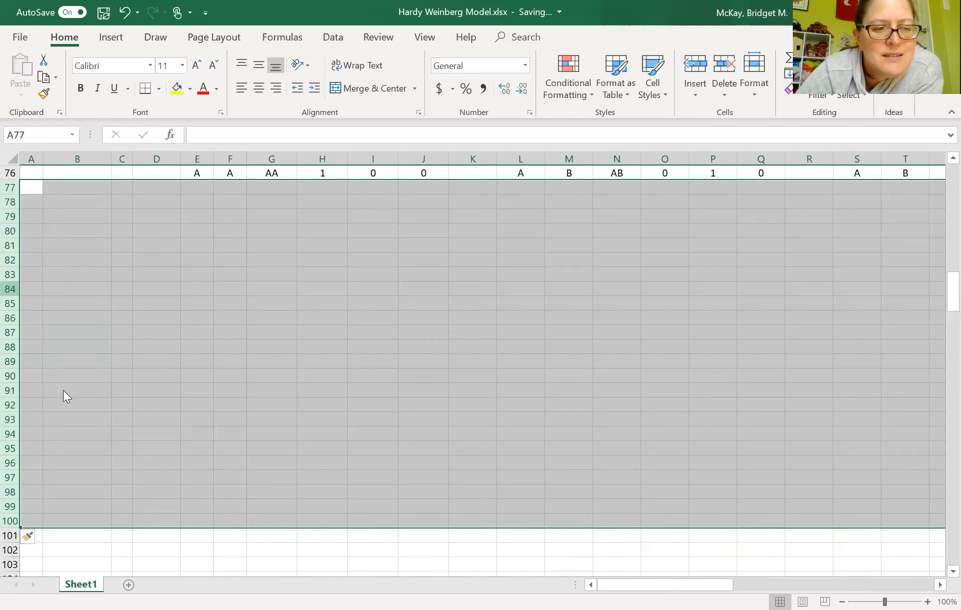
right_click(15, 289)
left_click(64, 395)
left_click(11, 343)
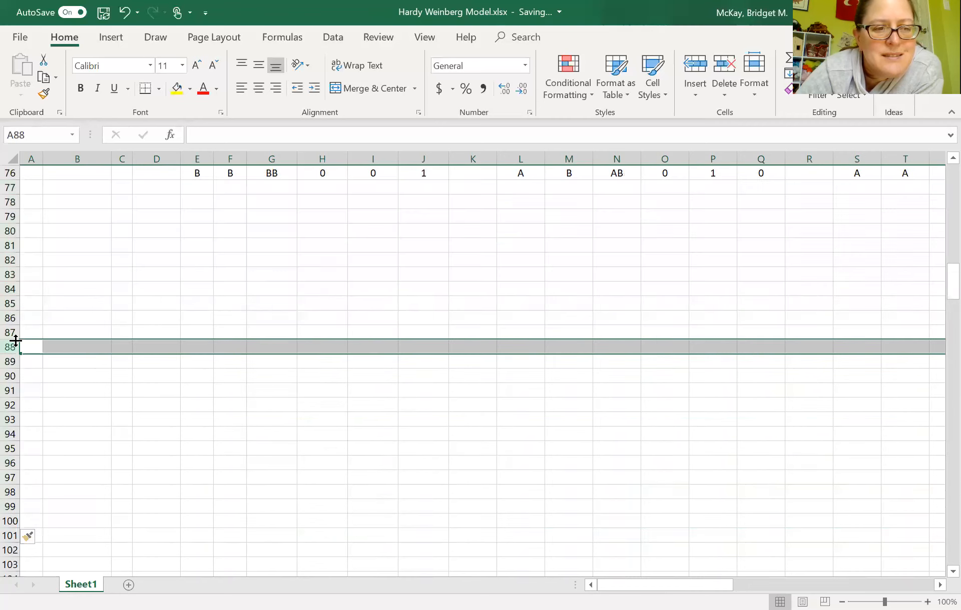
scroll(110, 262, "up", 2)
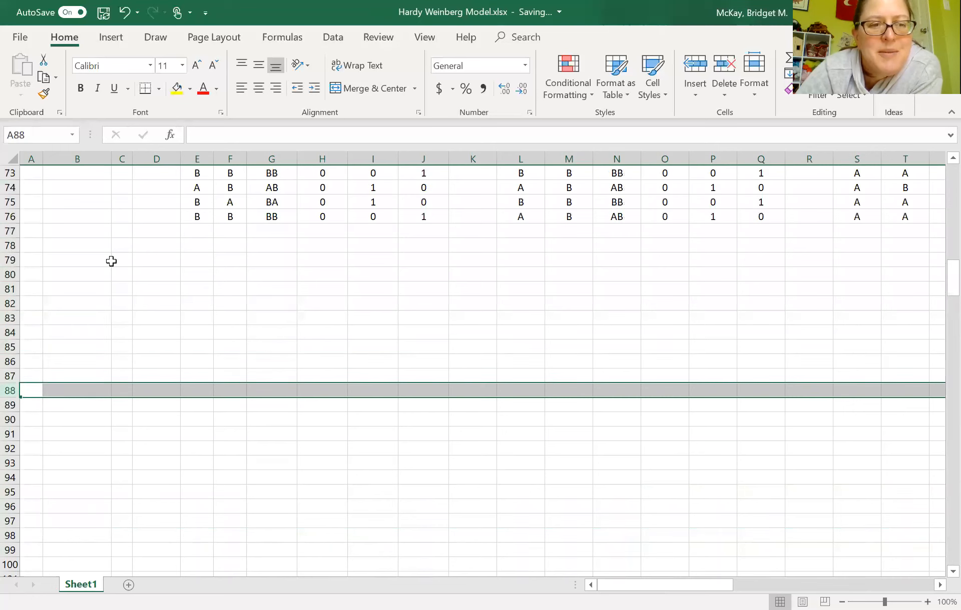
left_click_drag(197, 243, 309, 254)
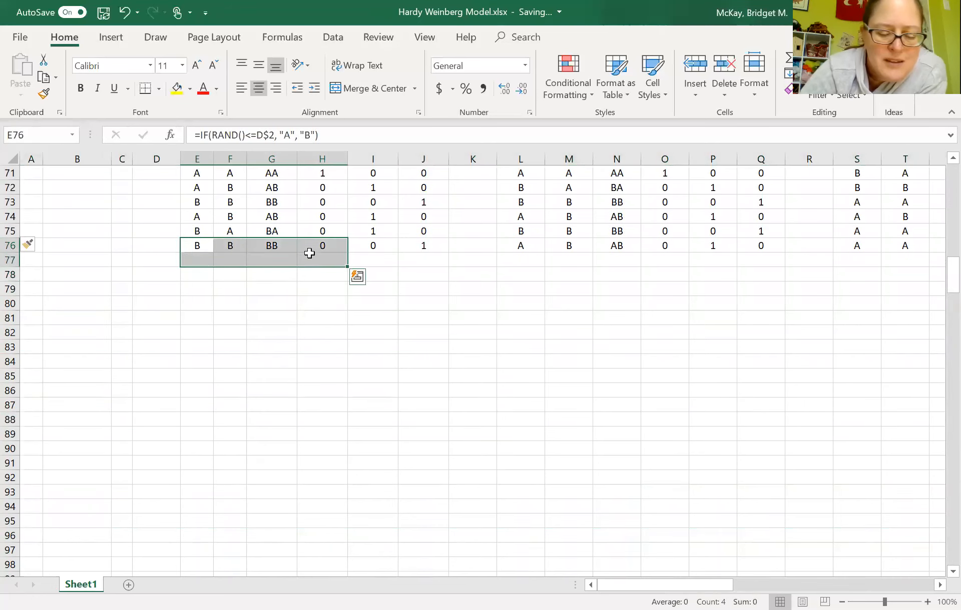
left_click(197, 315)
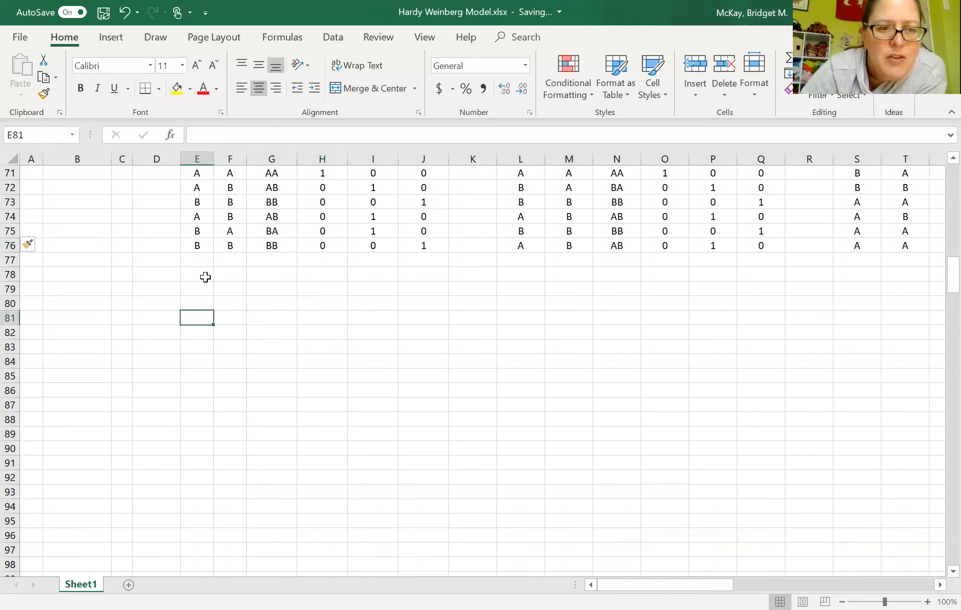
- Fill the Generation 1 formulas in E76:J76 down through the blank rows to row 244
left_click_drag(201, 247, 523, 245)
left_click(537, 222)
left_click_drag(202, 248, 431, 424)
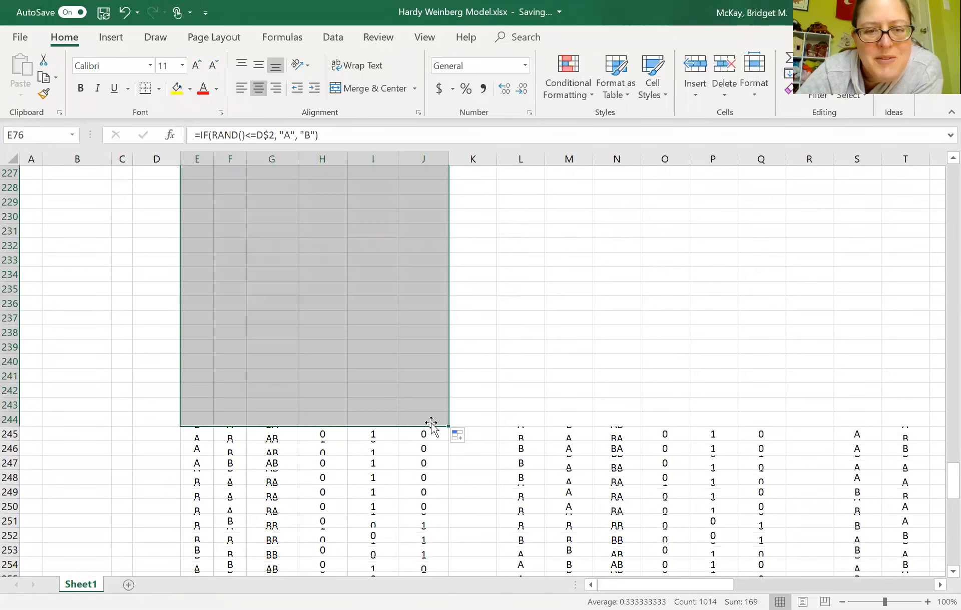
- Fill the Generation 2 to 5 formulas in L76:AL76 down through the blank rows to row 244
scroll(596, 383, "right", 3)
scroll(596, 383, "up", 6)
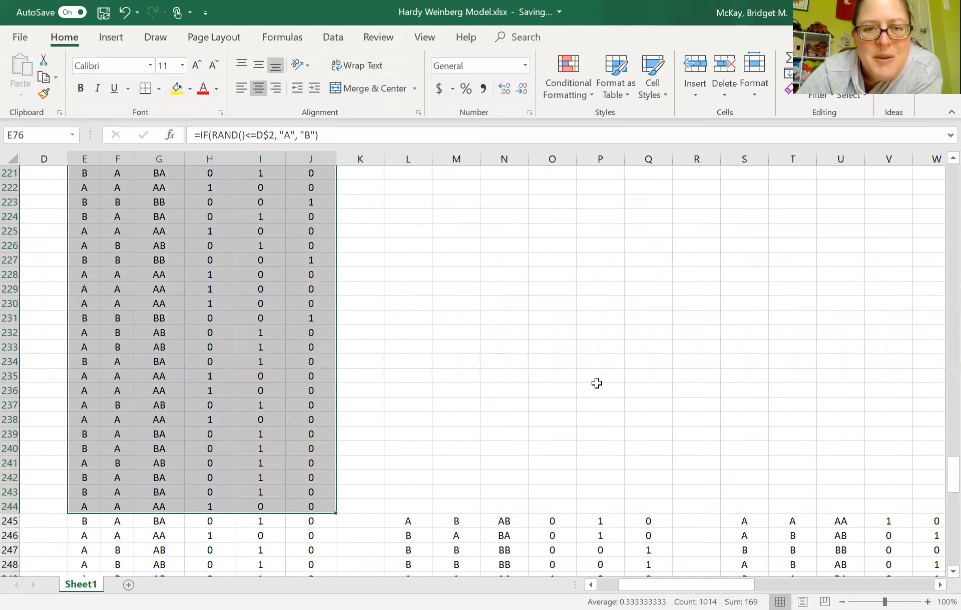
scroll(597, 383, "up", 15)
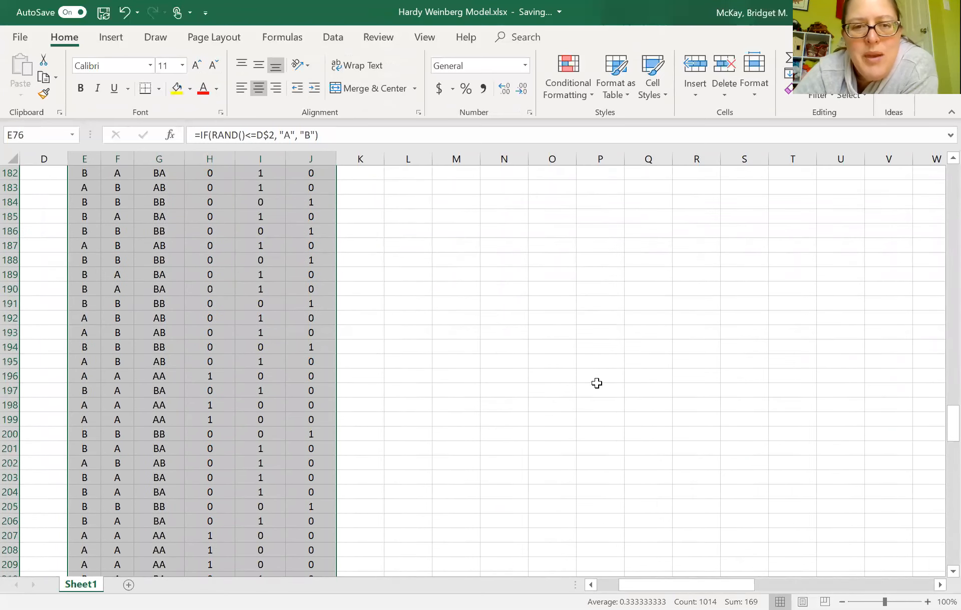
scroll(596, 383, "up", 11)
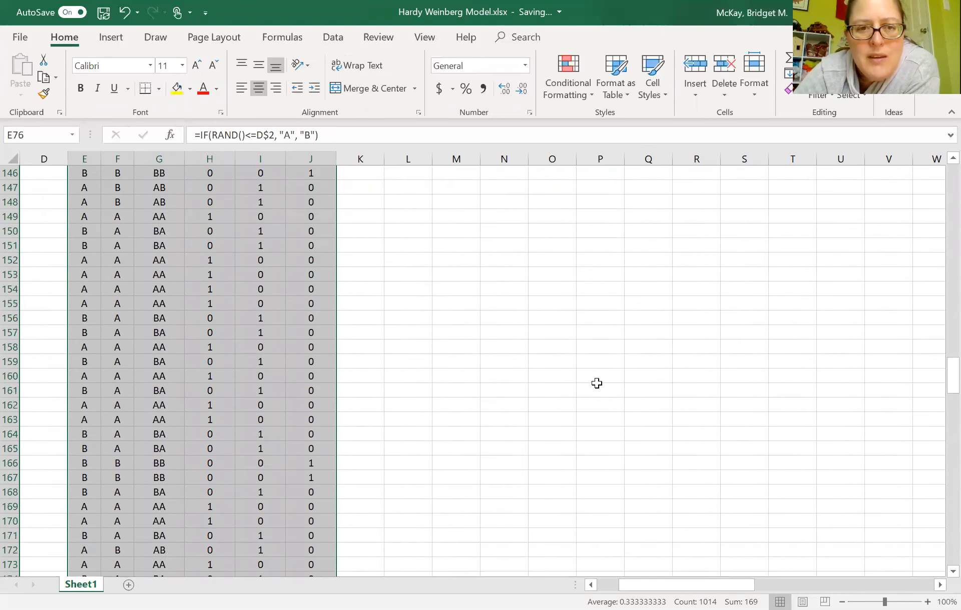
scroll(597, 383, "up", 15)
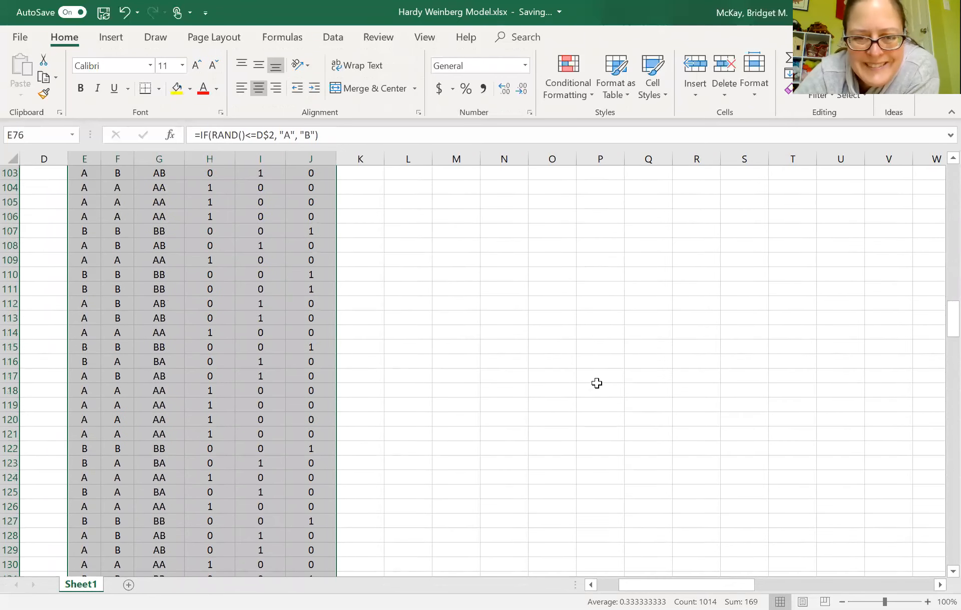
scroll(596, 383, "up", 4)
scroll(596, 383, "down", 3, "ctrl")
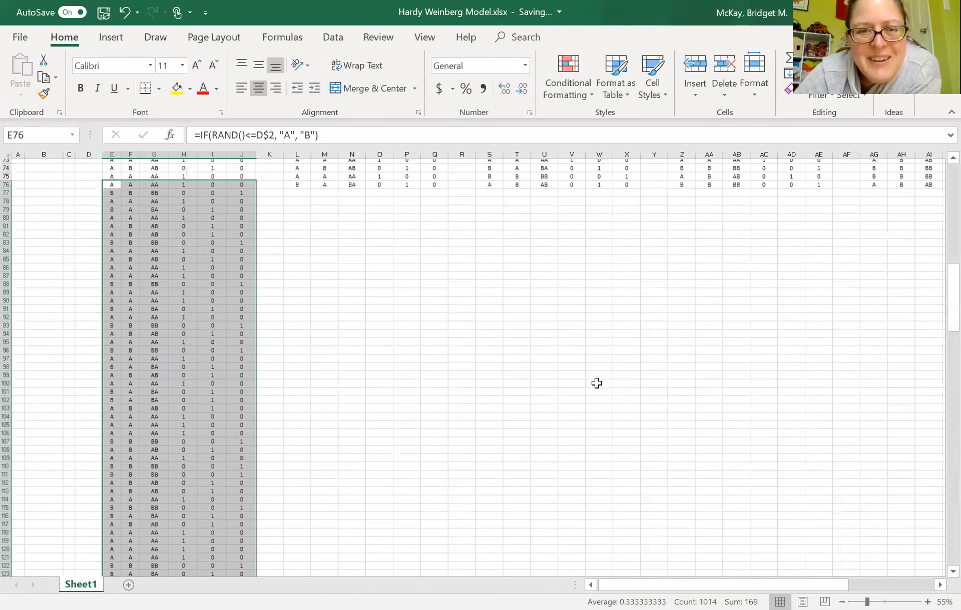
scroll(596, 383, "up", 3)
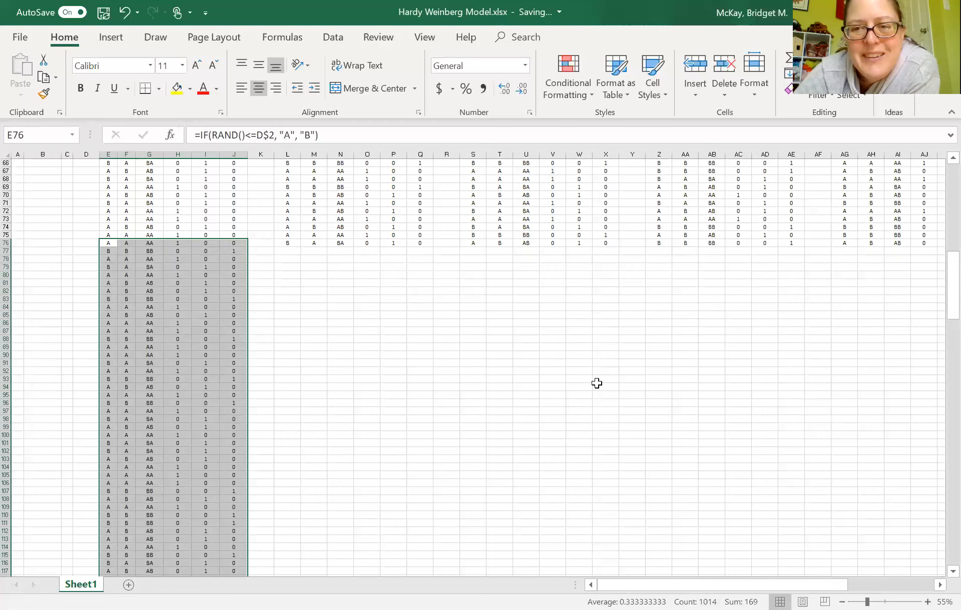
scroll(596, 383, "right", 3)
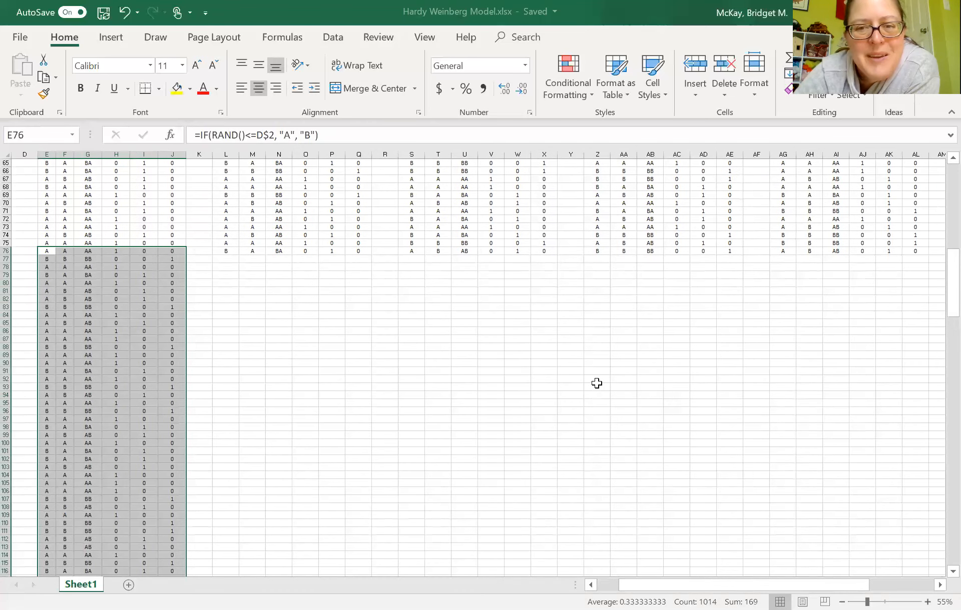
left_click(896, 278)
left_click_drag(915, 251, 225, 249)
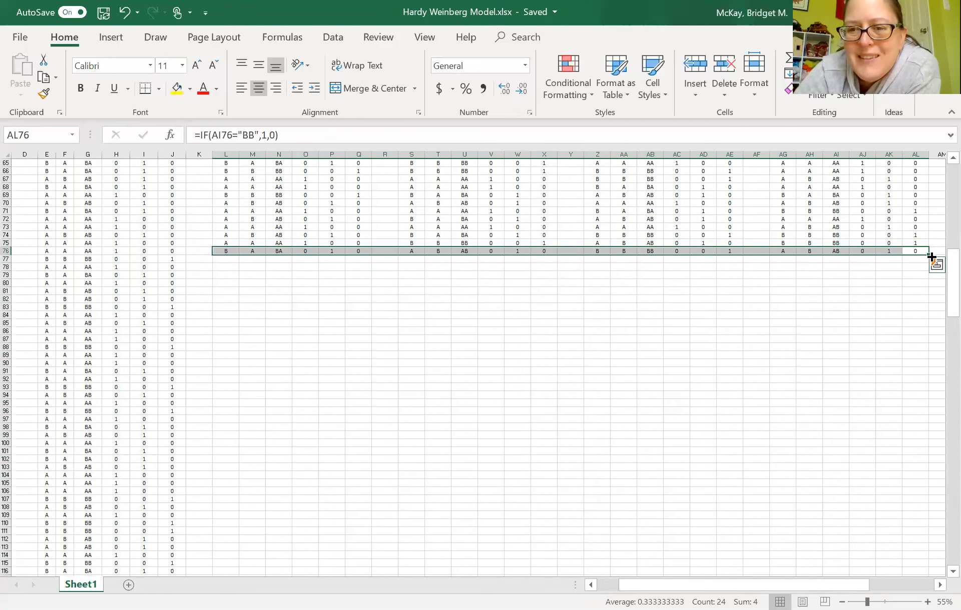
left_click_drag(928, 257, 917, 292)
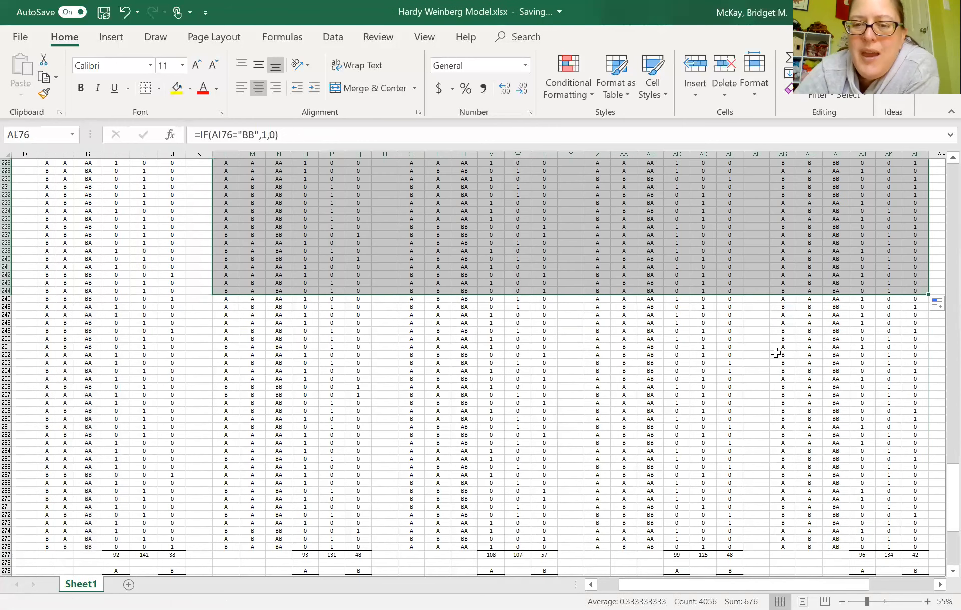
left_click(775, 353)
- Copy the Generation 5 columns AG to AL and paste them starting at cell AN1
scroll(775, 353, "up", 12)
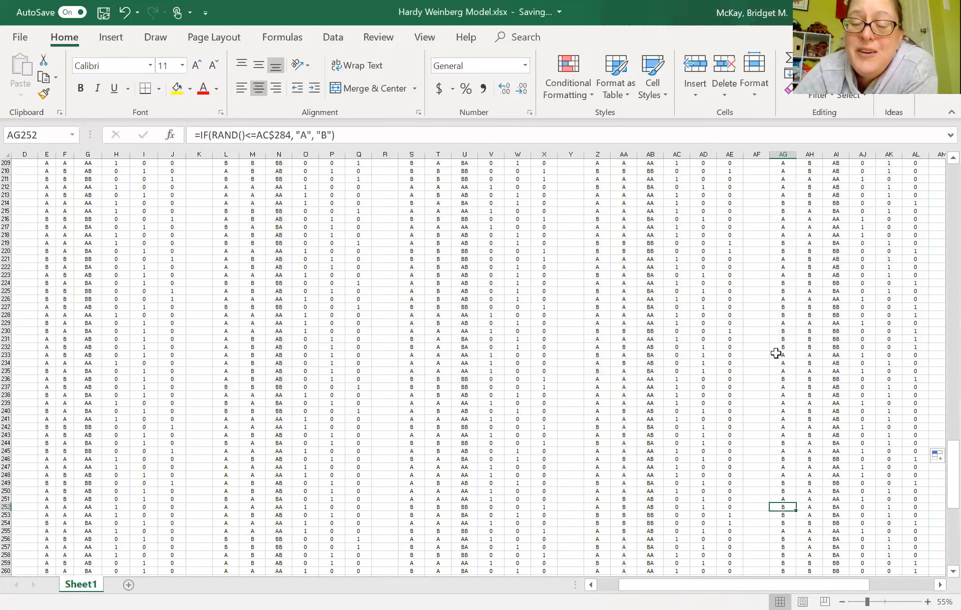
scroll(797, 434, "up", 15)
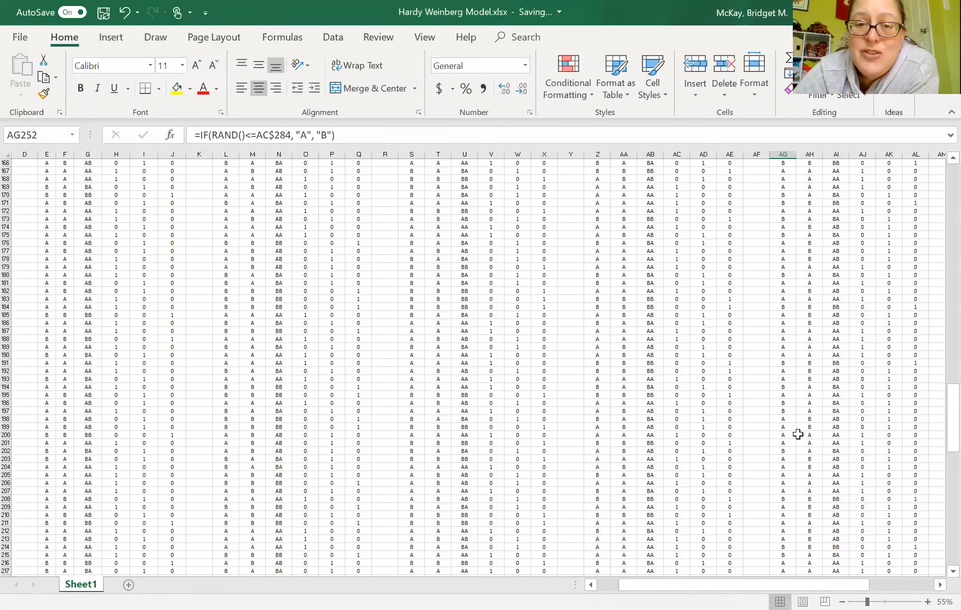
scroll(797, 435, "up", 9)
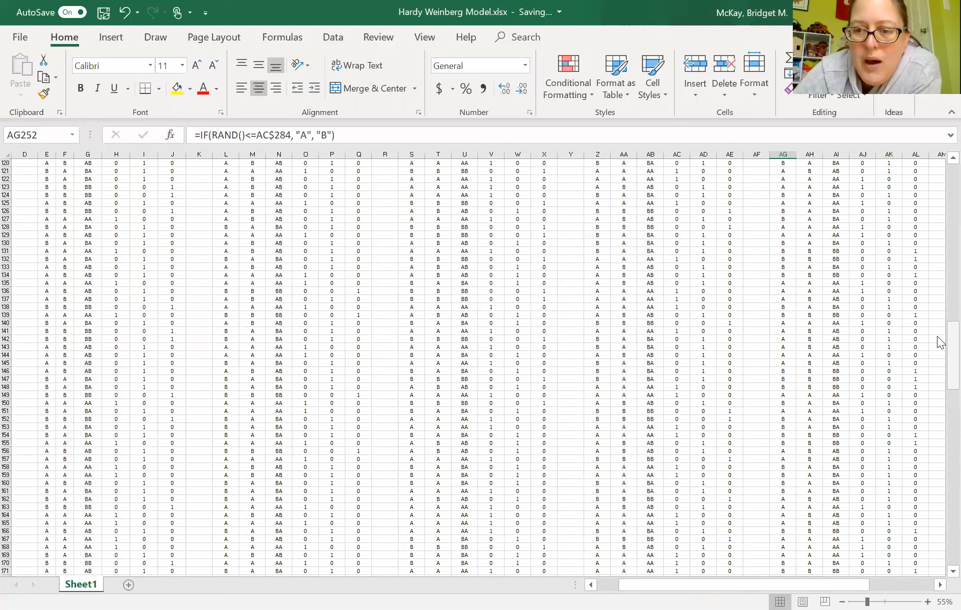
left_click_drag(953, 355, 938, 167)
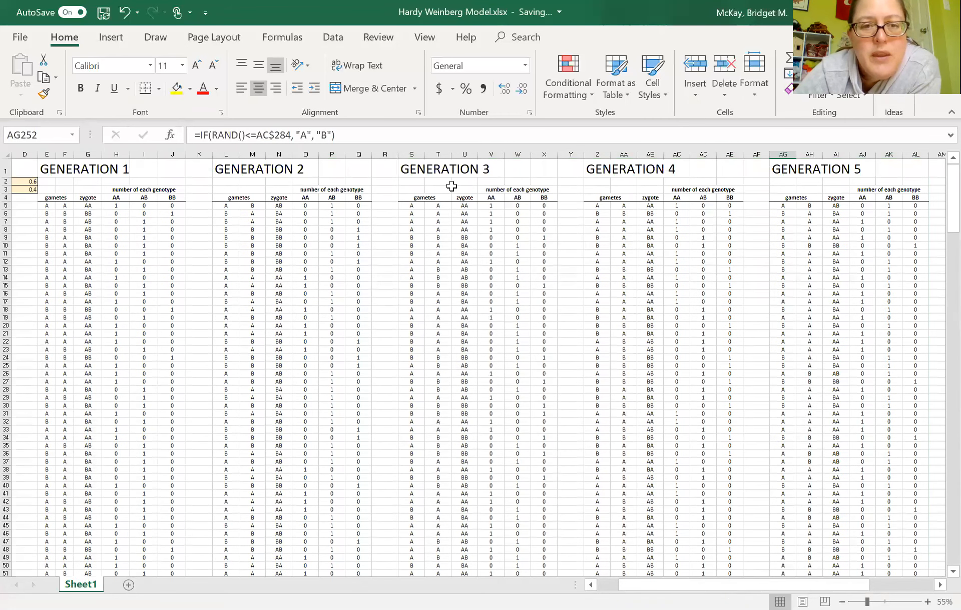
scroll(614, 459, "right", 1)
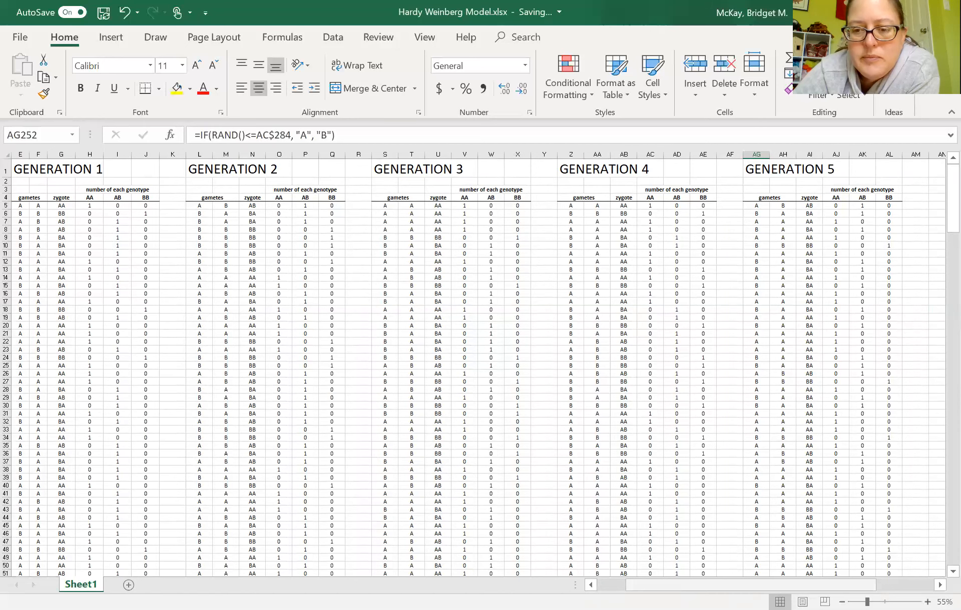
scroll(742, 395, "right", 8)
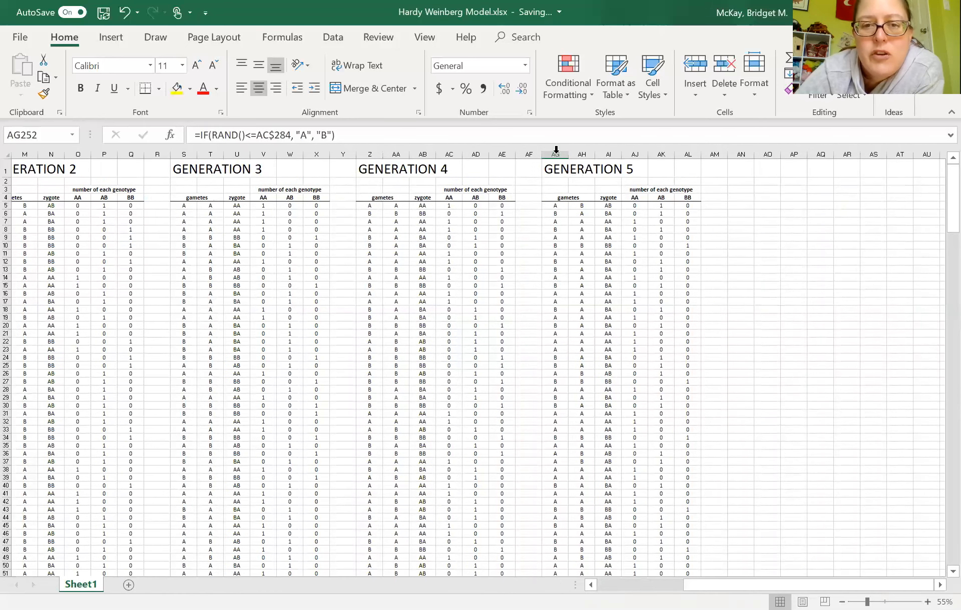
mouse_move(555, 151)
left_mouse_down()
mouse_move(572, 163)
mouse_move(681, 153)
left_mouse_up()
key("ctrl+c")
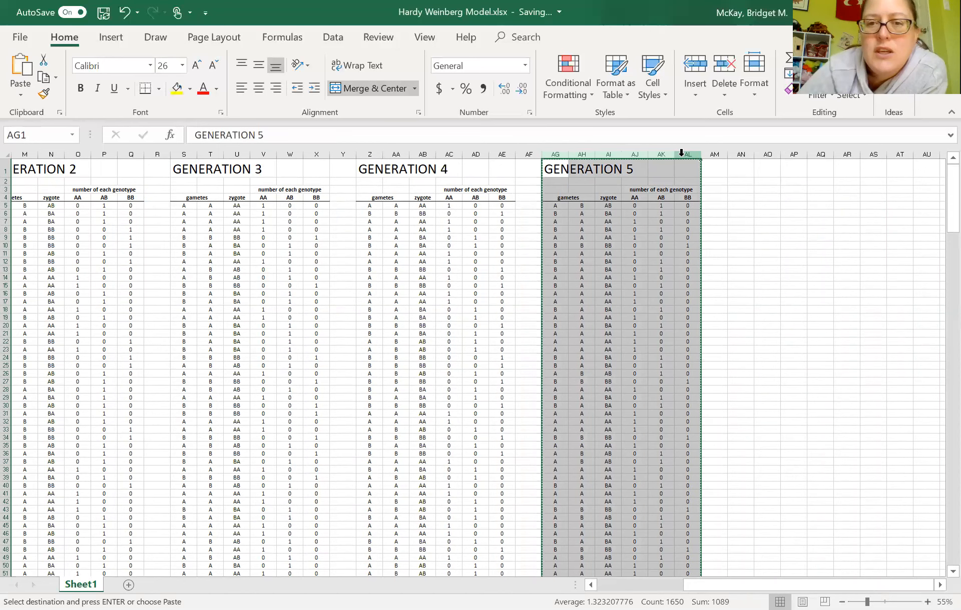
left_click(739, 163)
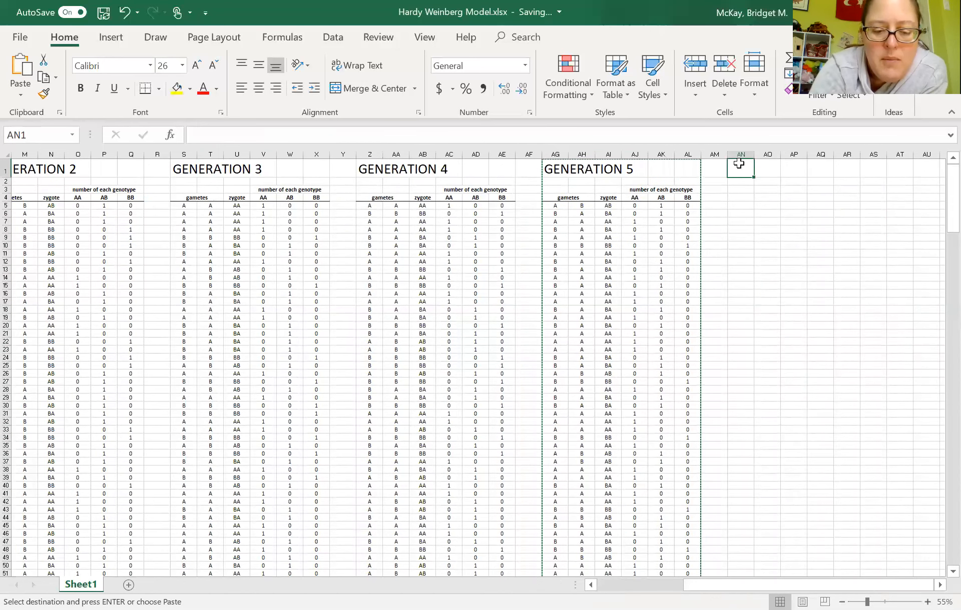
key("ctrl+v")
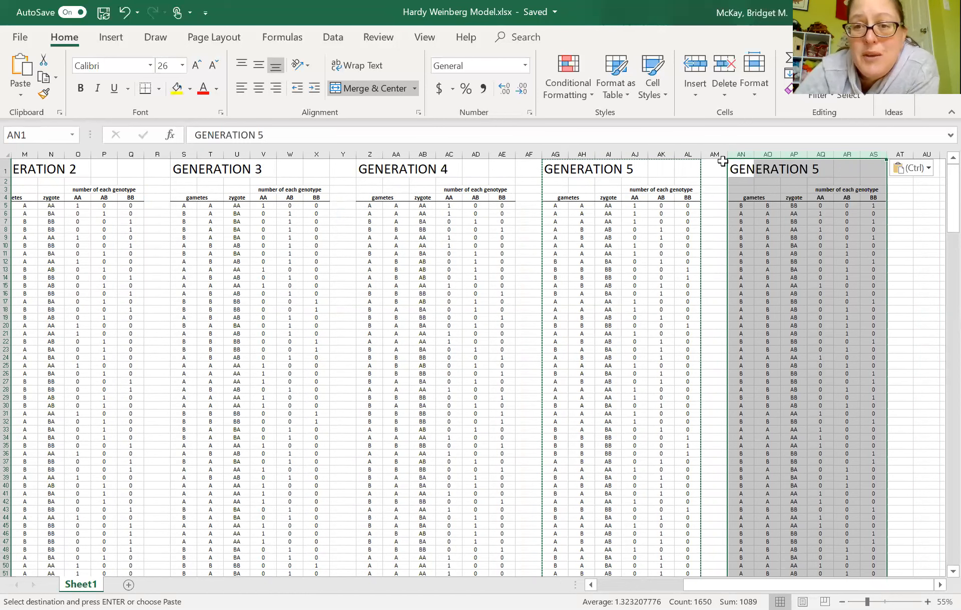
- Change the title of the copied block in AN1 to GENERATION 6
left_click(794, 169)
left_click(739, 171)
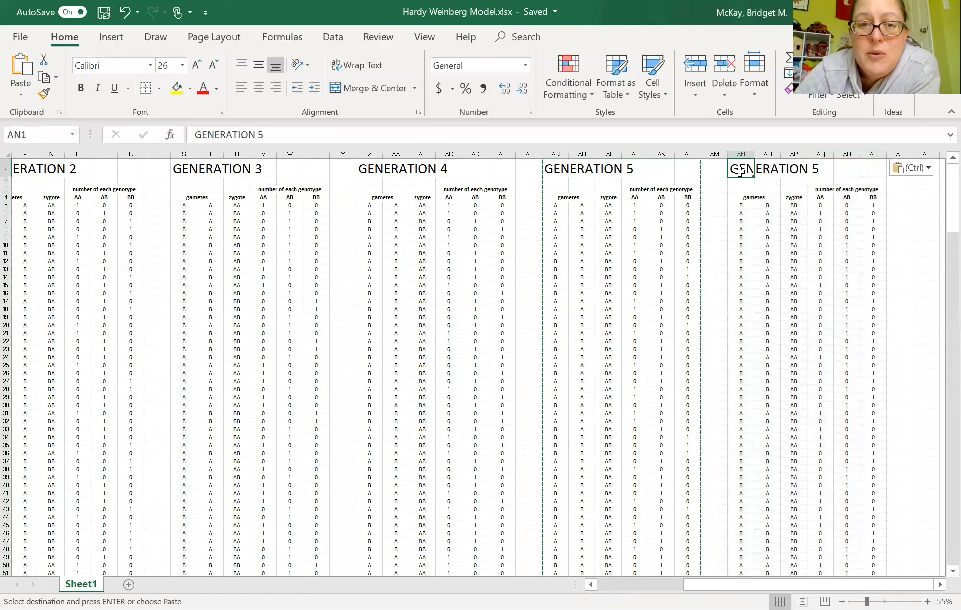
left_click(701, 135)
key("BackSpace")
type("6")
key("Return")
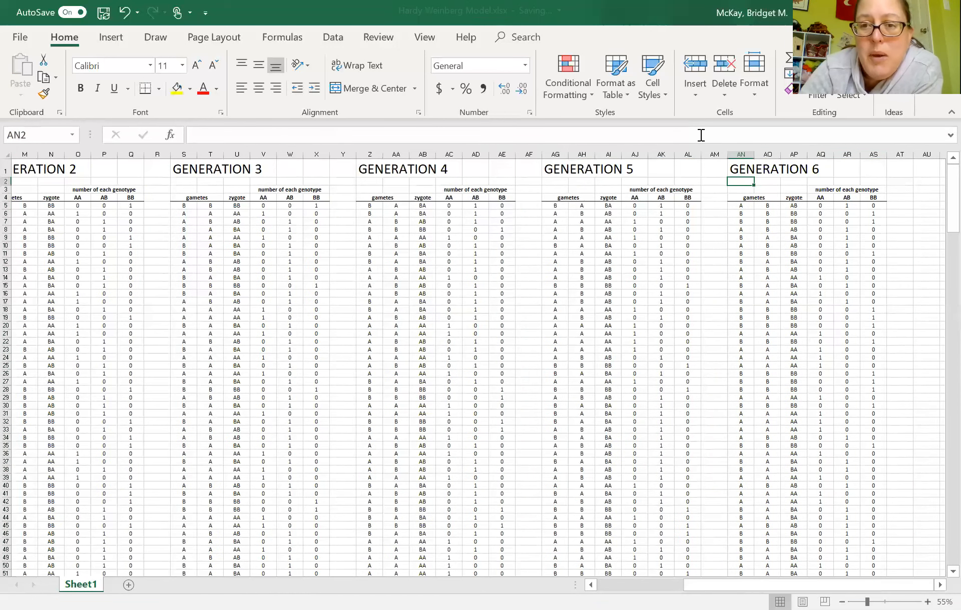
- Copy the Generation 6 columns AN to AS and paste them starting at cell AU1
left_click(751, 157)
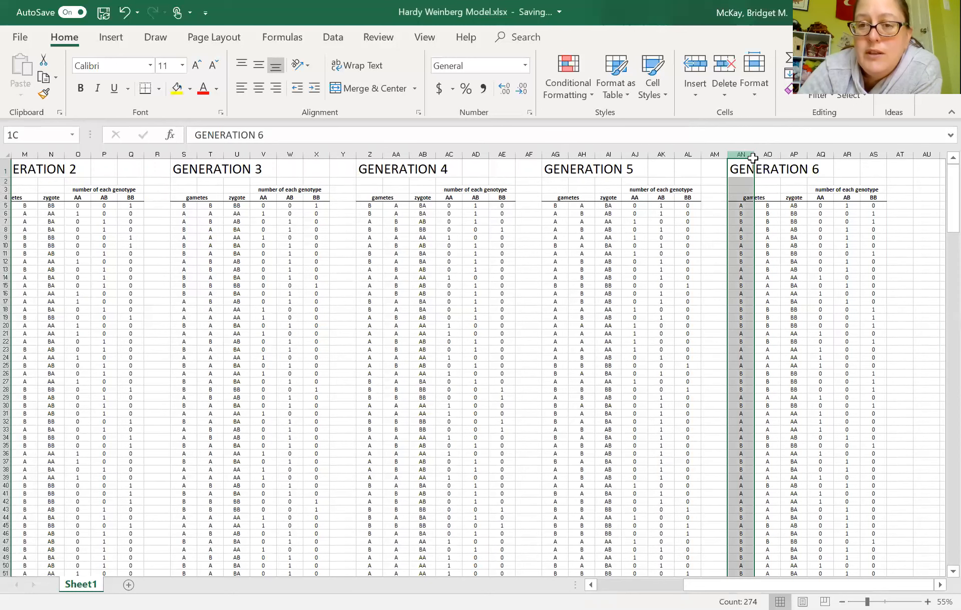
left_click_drag(752, 158, 884, 153)
key("ctrl+c")
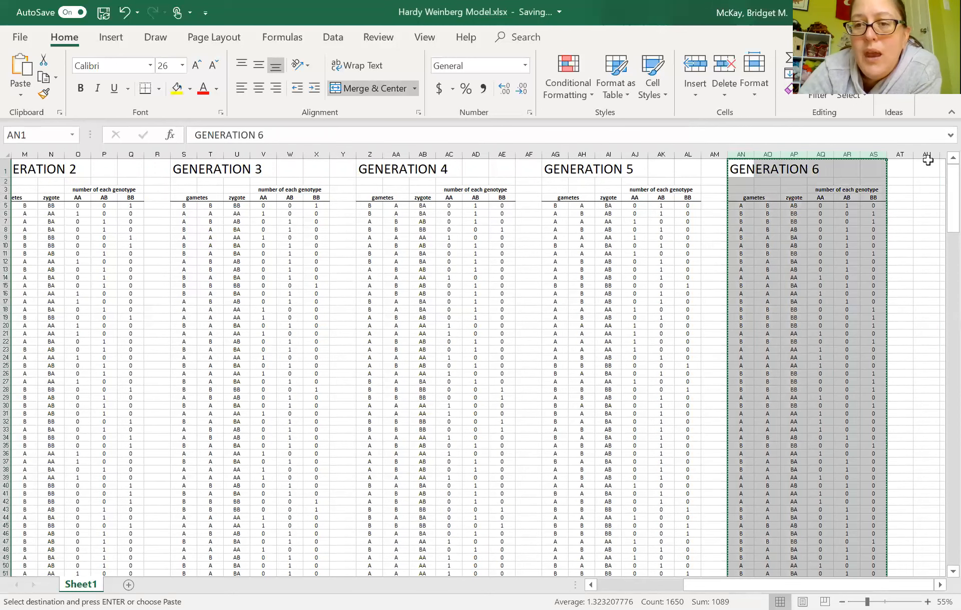
left_click(927, 160)
key("ctrl+v")
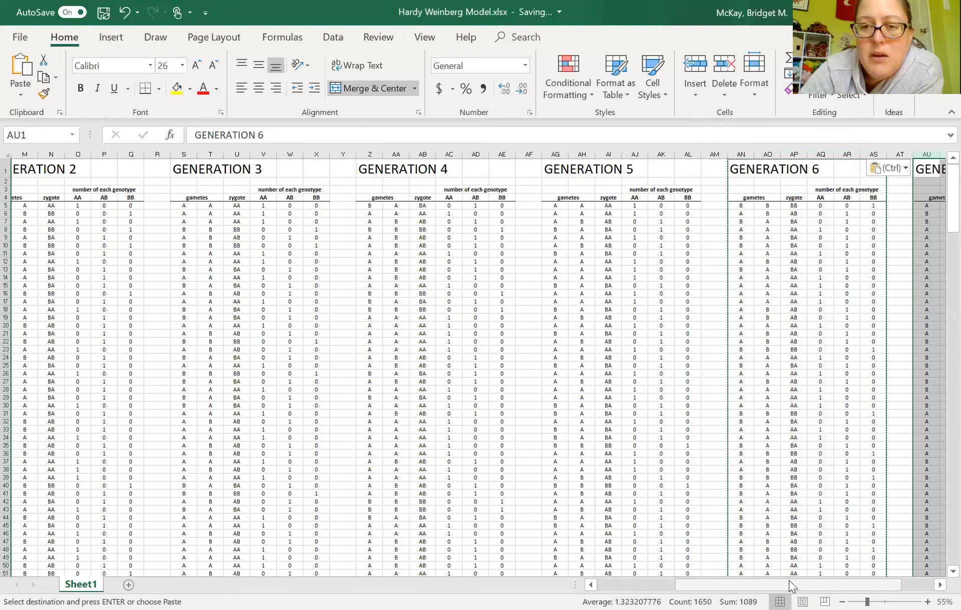
- Change the title of the copied block in AU1 to GENERATION 7
left_click_drag(788, 580, 821, 580)
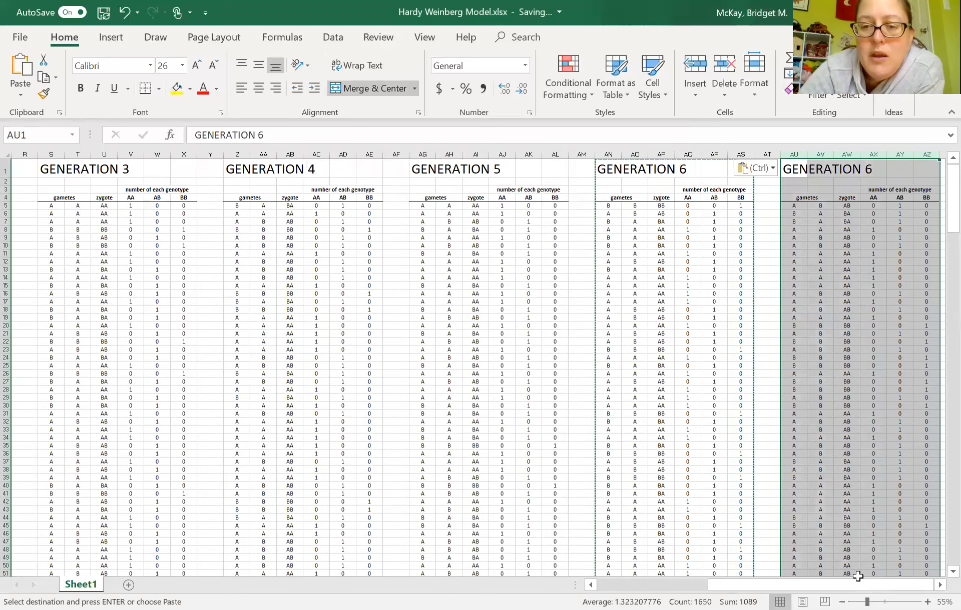
left_click(792, 165)
left_click(773, 136)
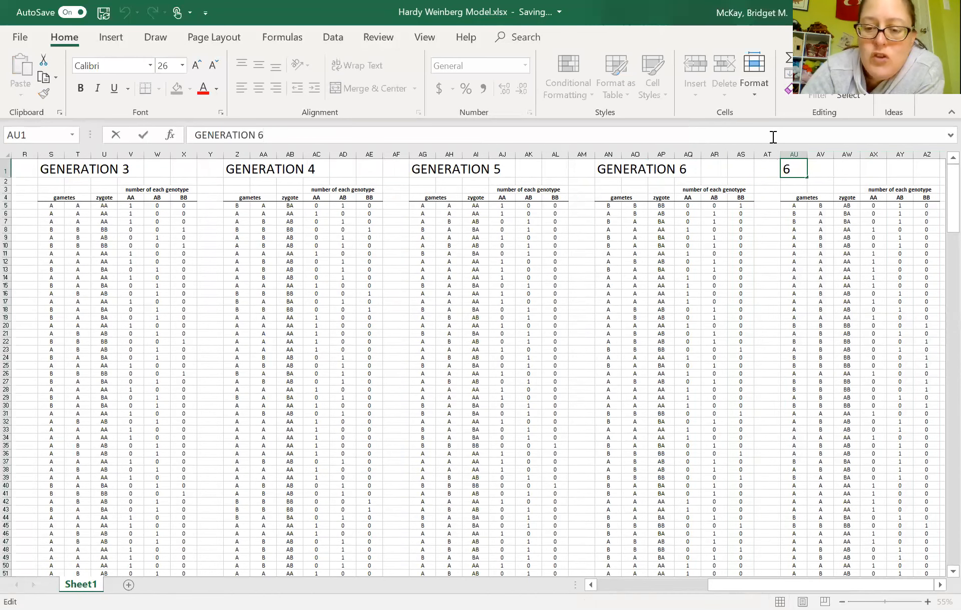
key("BackSpace")
type("7")
key("Return")
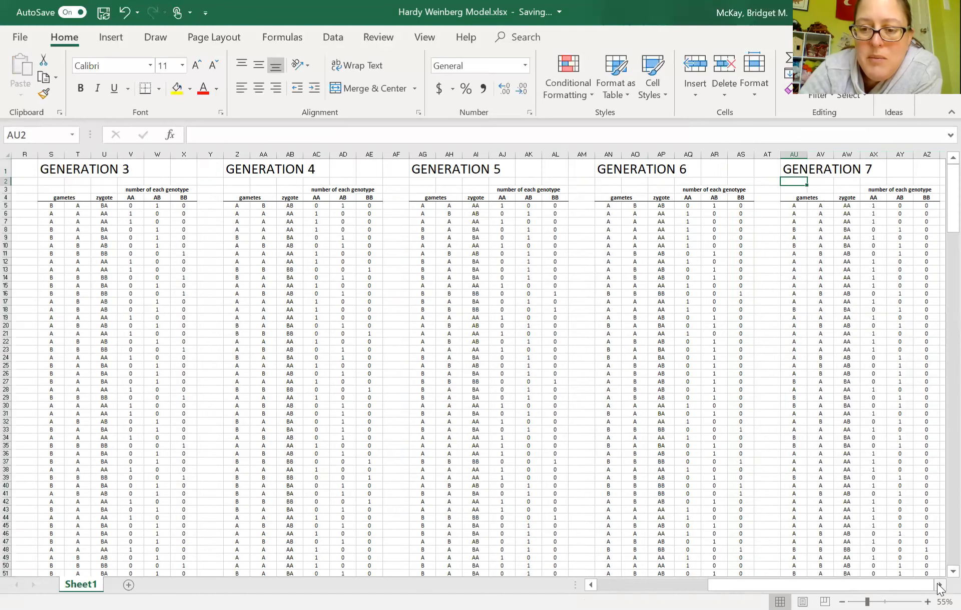
- Copy the Generation 7 columns AU to AZ and paste them starting at cell BB1
scroll(939, 586, "right", 9)
scroll(939, 587, "right", 5)
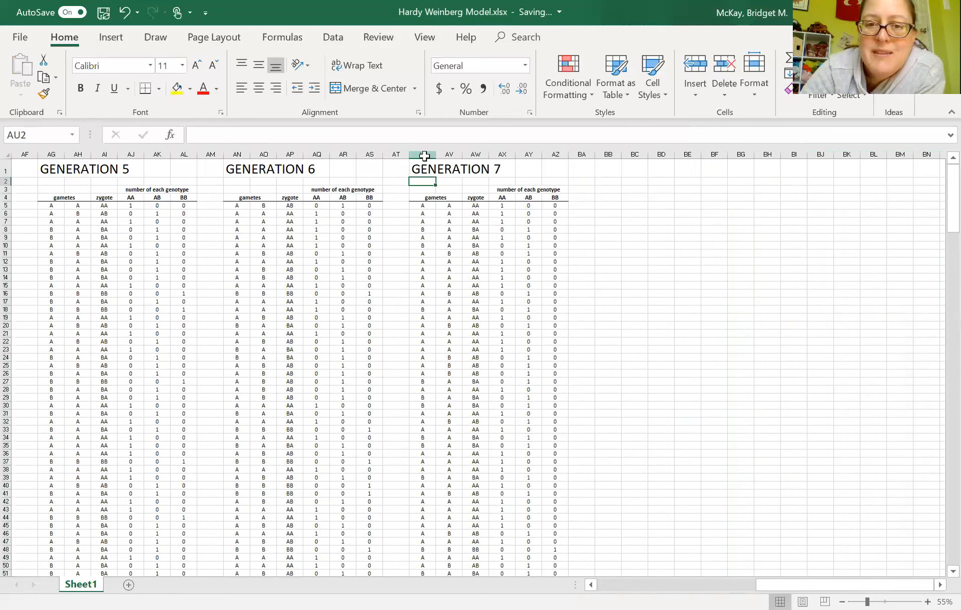
left_click_drag(424, 156, 553, 159)
key("ctrl+c")
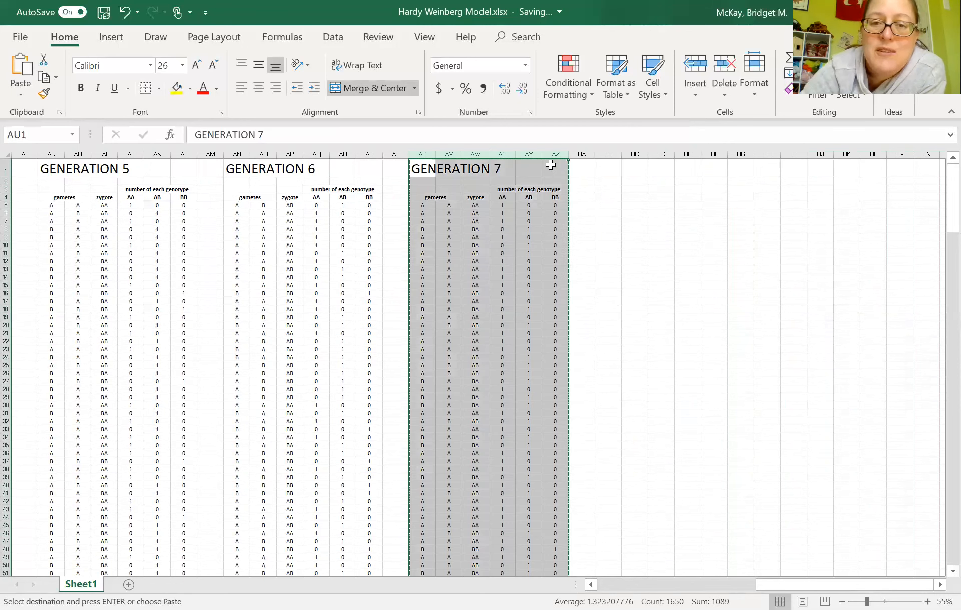
left_click(608, 173)
key("ctrl+v")
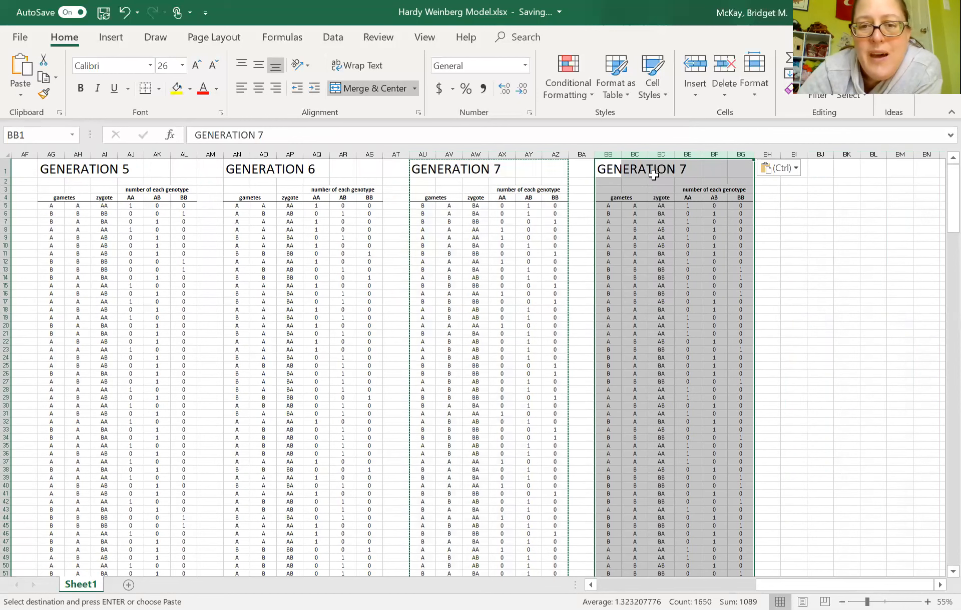
- Change the title of the copied block in BB1 to GENERATION 8
left_click(604, 165)
left_click(582, 131)
key("BackSpace")
type("8")
key("Return")
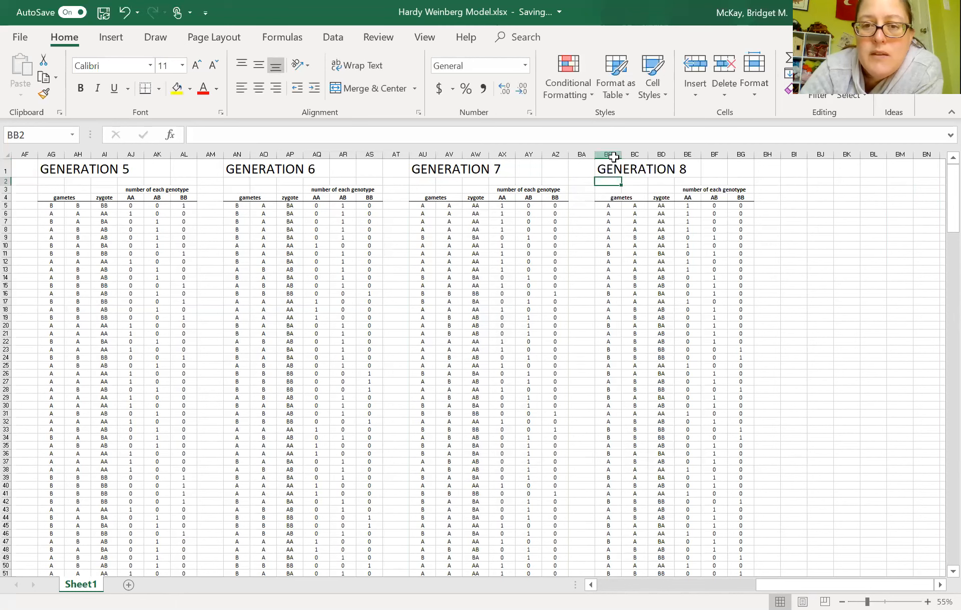
- Copy the Generation 8 columns BB to BG, paste them starting at cell BI1, and select the pasted block's title cell
left_click_drag(608, 155, 745, 154)
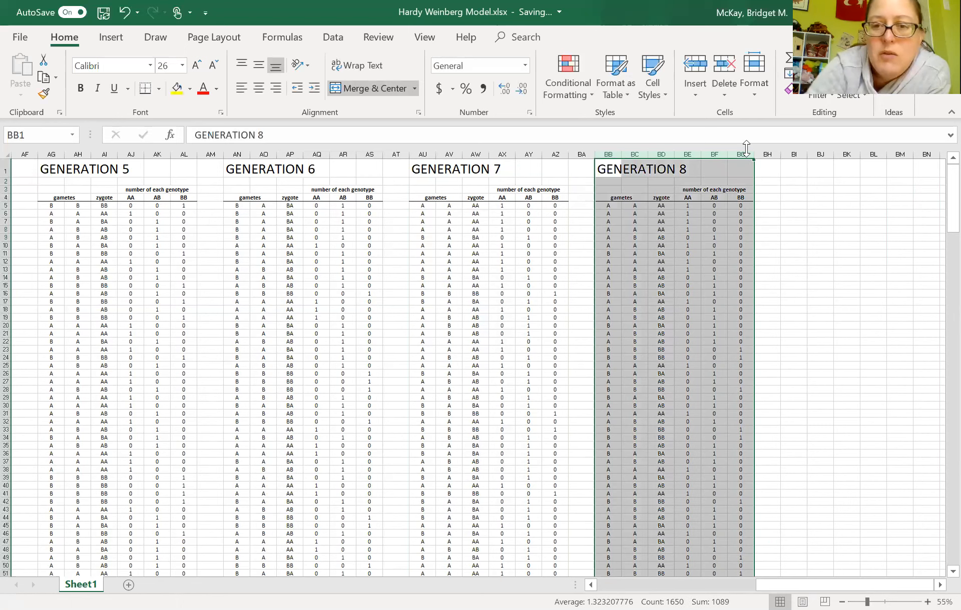
key("ctrl+c")
left_click(793, 176)
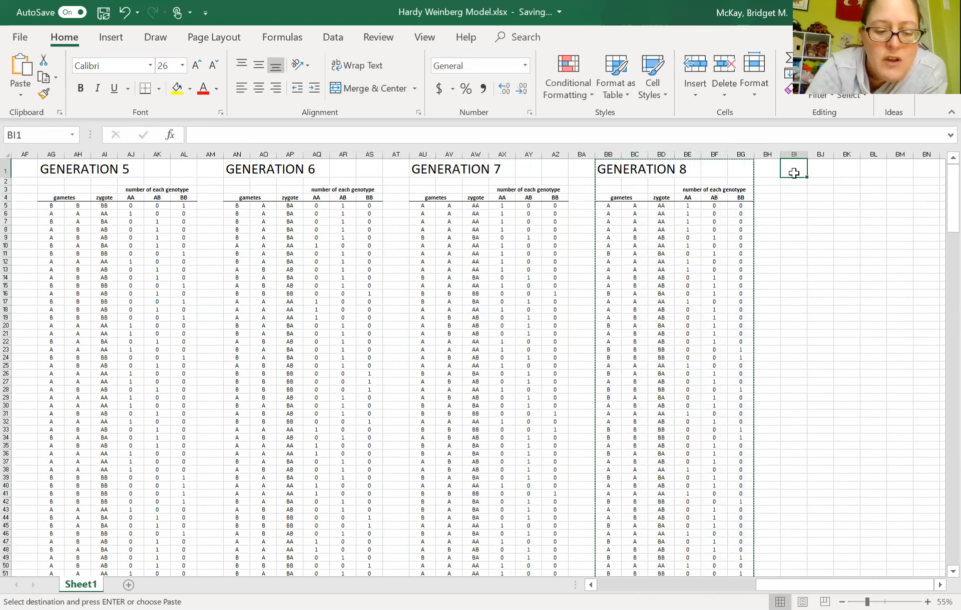
key("ctrl+v")
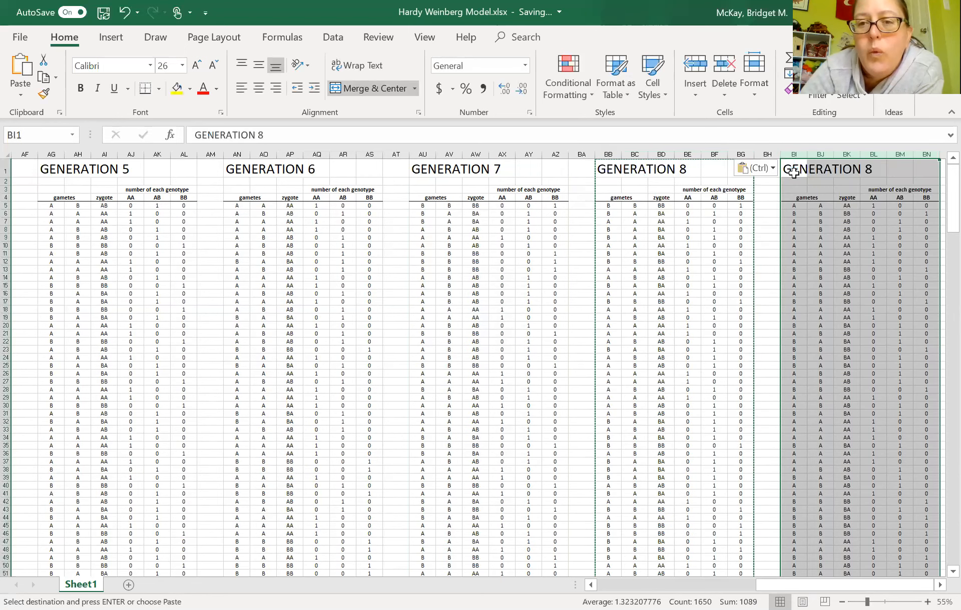
left_click(795, 169)
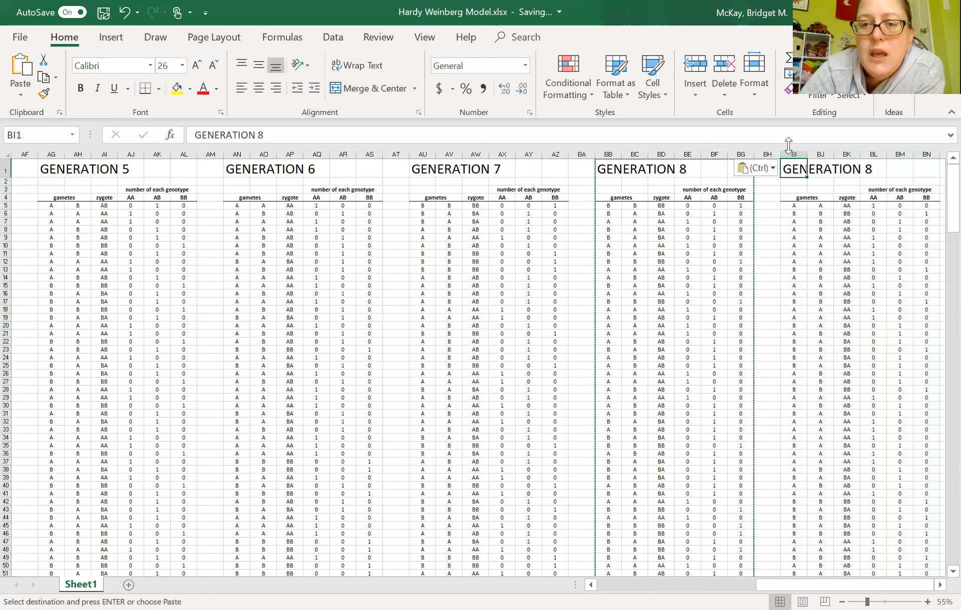
- Change the title of the copied block in BI1 to GENERATION 9
left_click(778, 135)
key("BackSpace")
type("9")
key("Return")
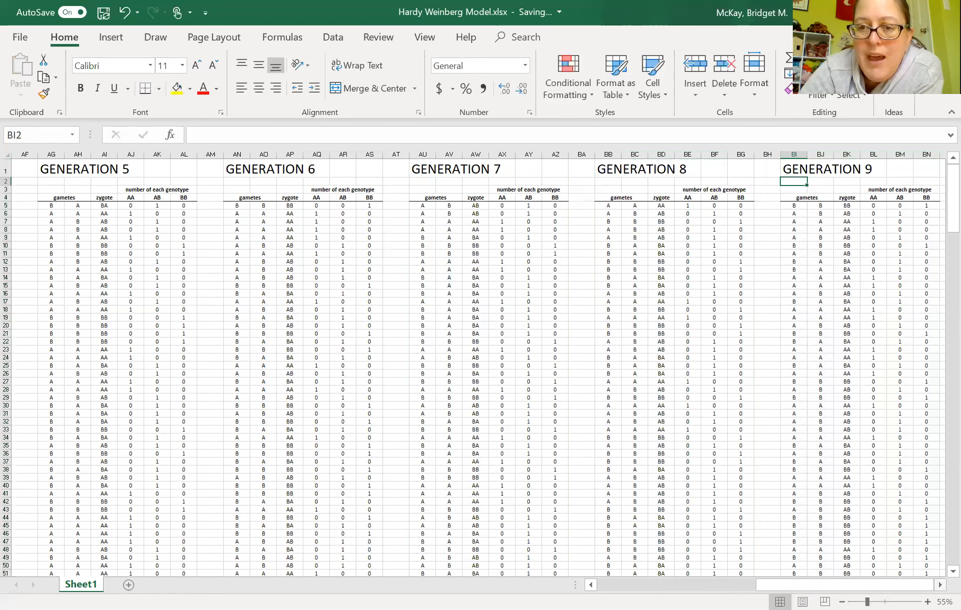
- Copy the Generation 9 columns BI to BN and paste them starting at cell BP1
scroll(811, 391, "right", 3)
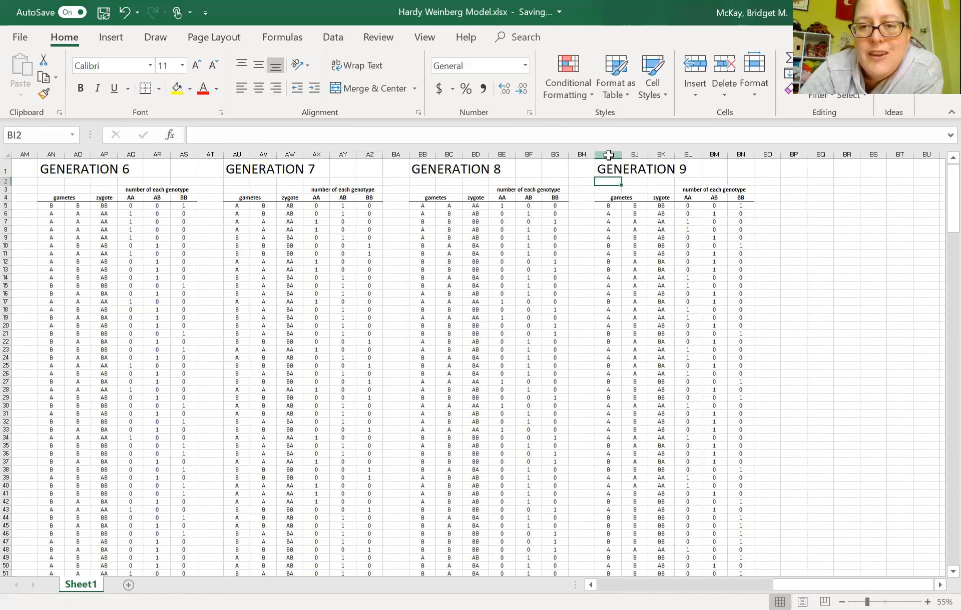
left_click_drag(608, 155, 747, 153)
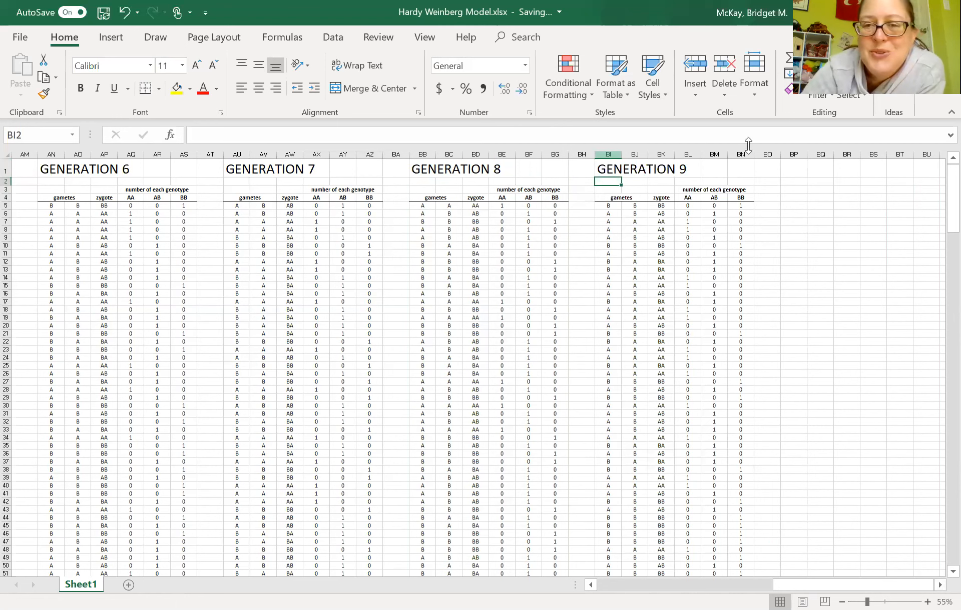
key("ctrl+c")
left_click(794, 168)
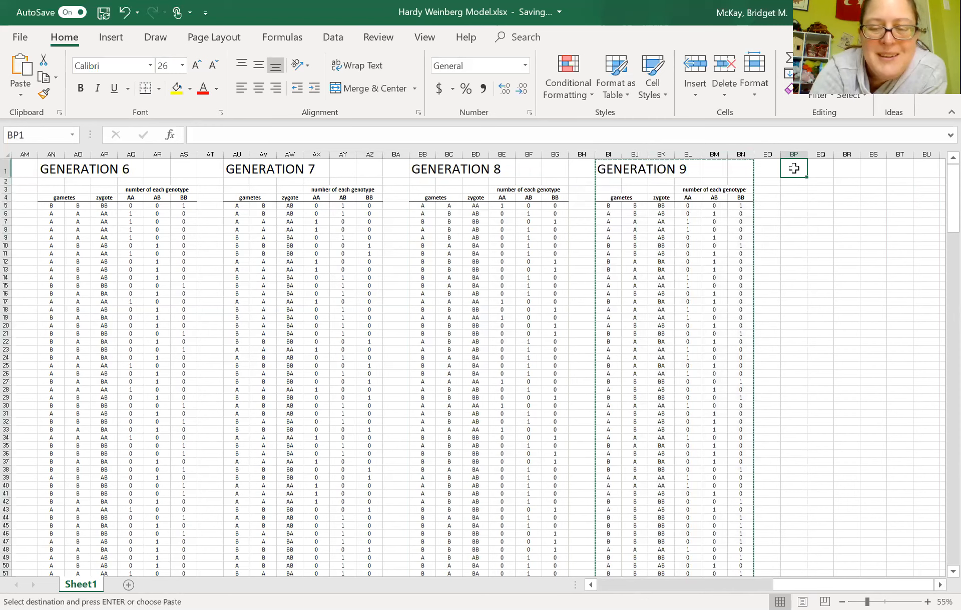
key("ctrl+v")
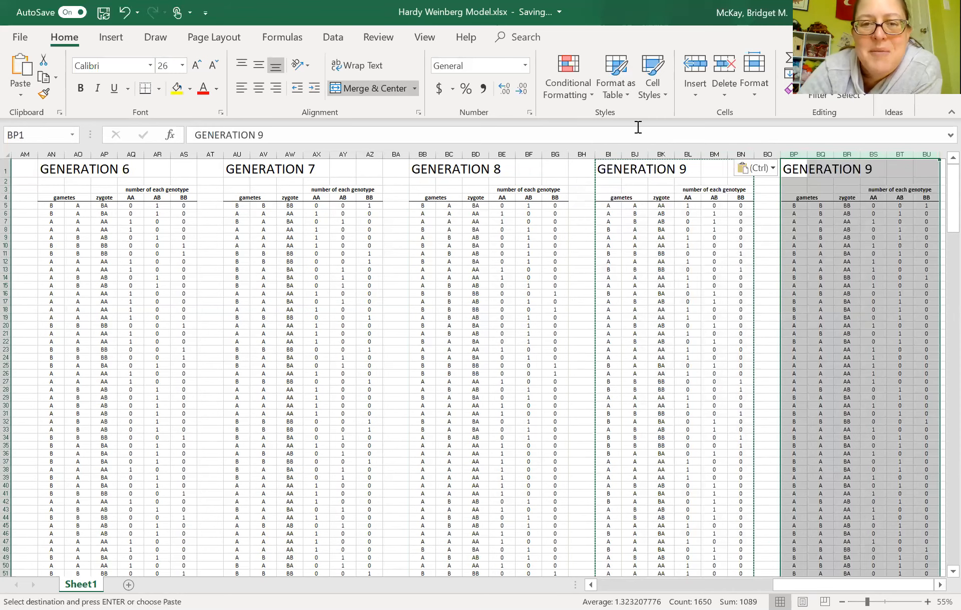
- Change the title of the copied block in BP1 to GENERATION 10 and deselect the block
left_click(638, 128)
key("BackSpace")
type("1")
key("Return")
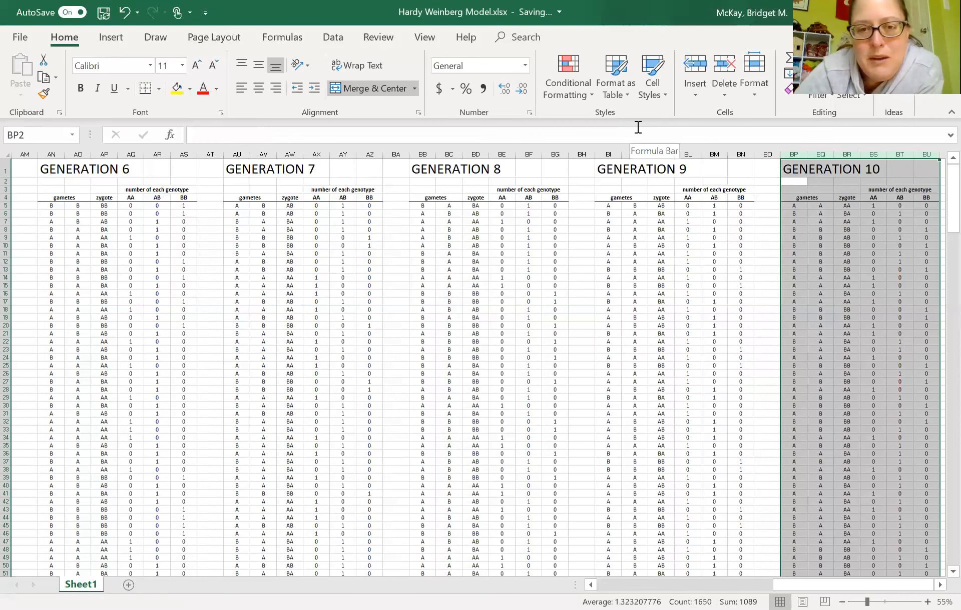
left_click(735, 269)
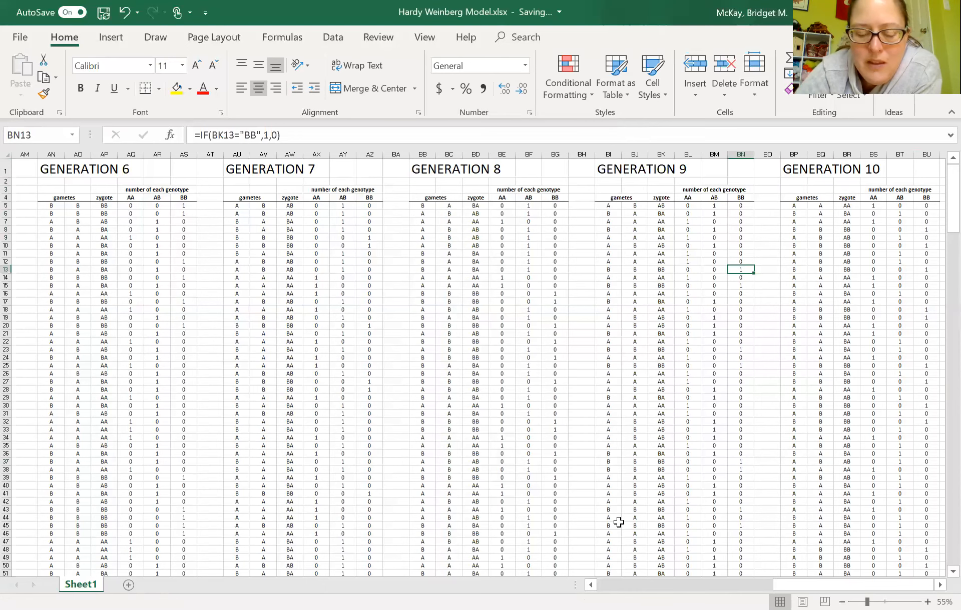
- Rename the worksheet Sheet1 as ORIGINAL
scroll(618, 522, "up", 3)
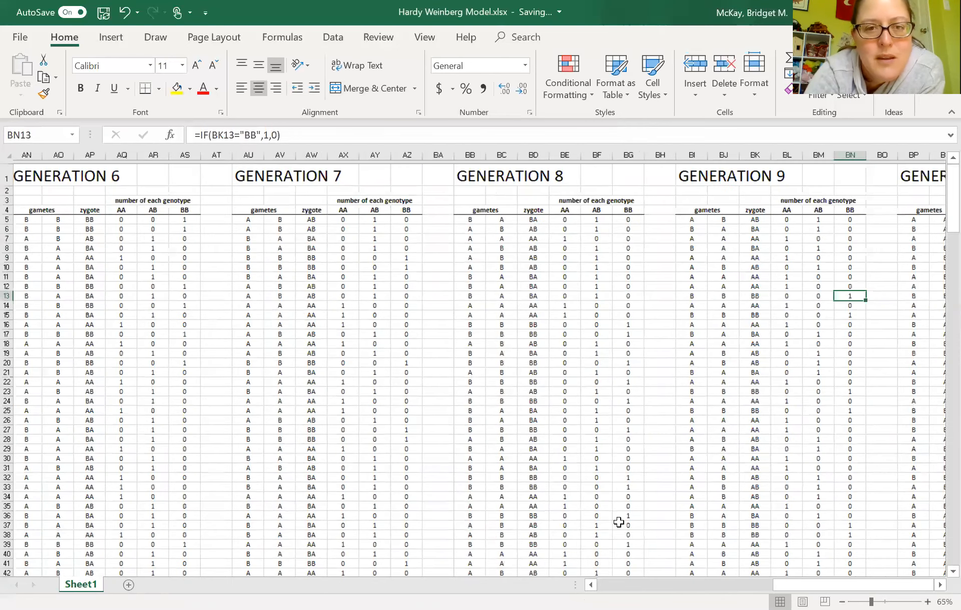
scroll(46, 543, "left", 10)
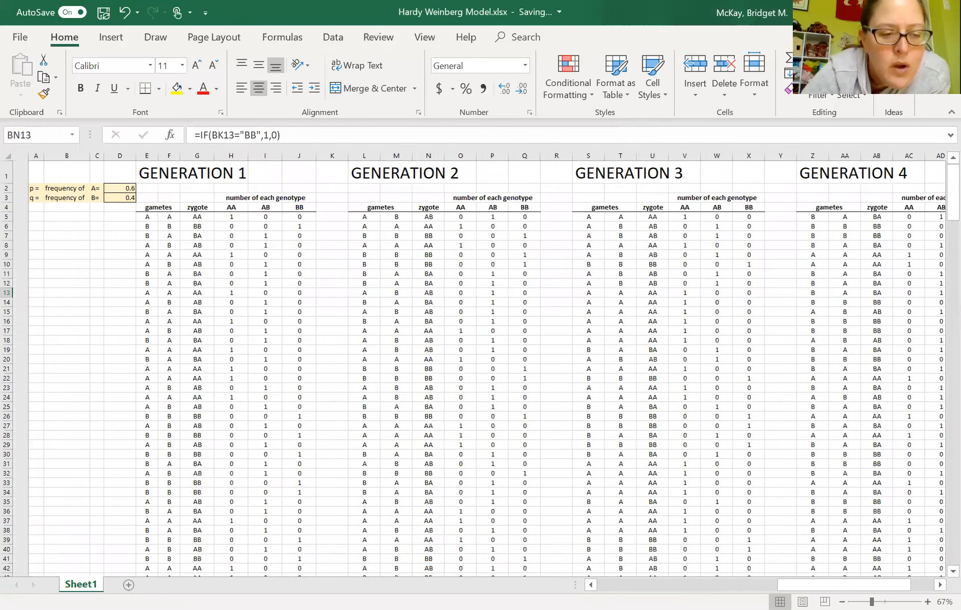
right_click(81, 590)
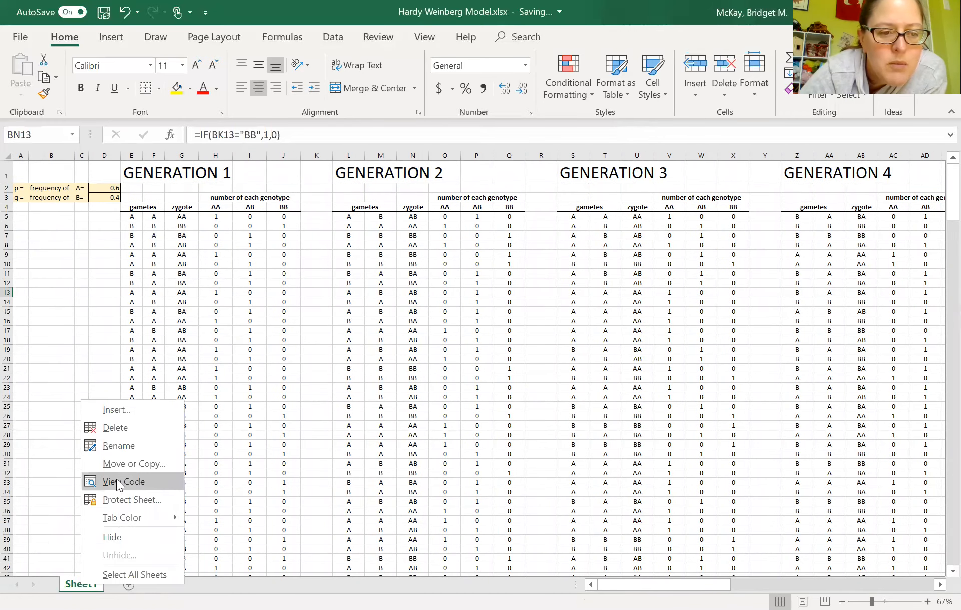
left_click(116, 450)
type("ORIGINAL")
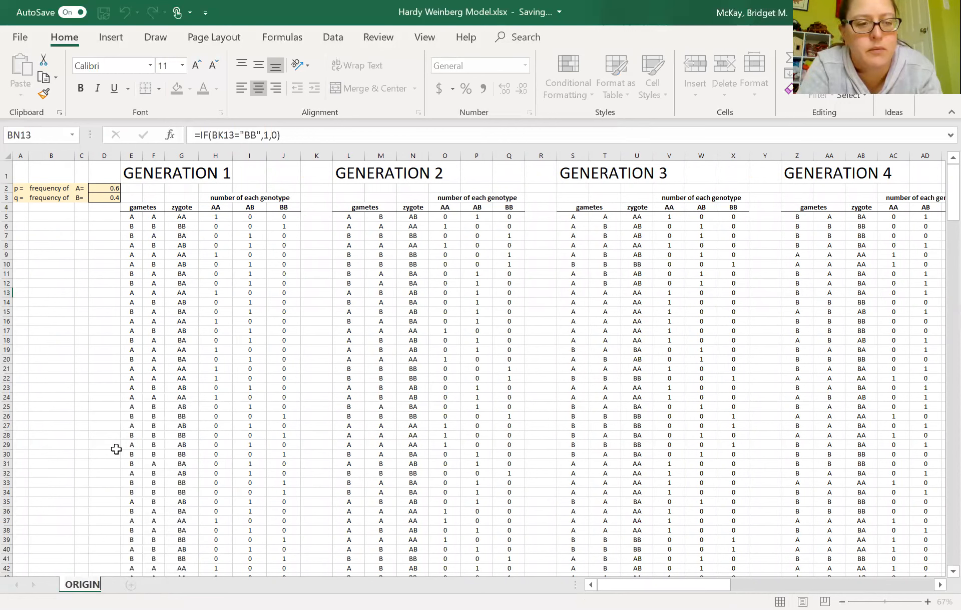
key("Return")
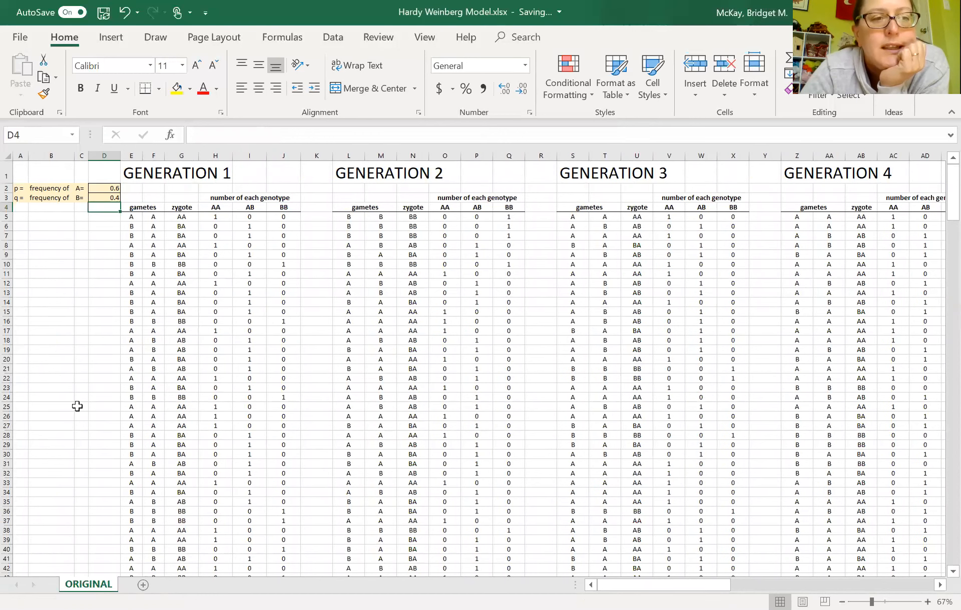
- Add a new worksheet and name it NATURAL SELECTION
left_click(144, 586)
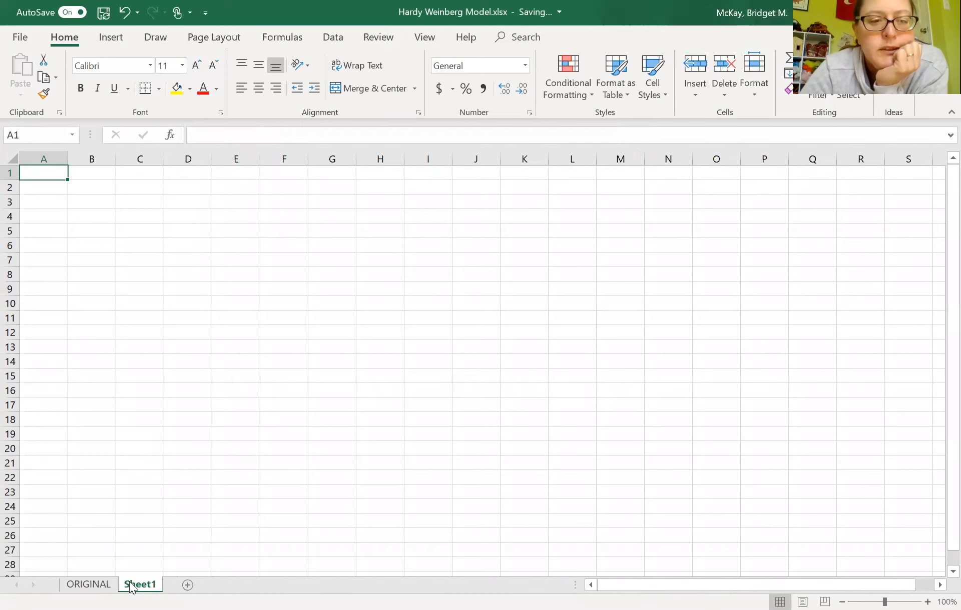
right_click(140, 586)
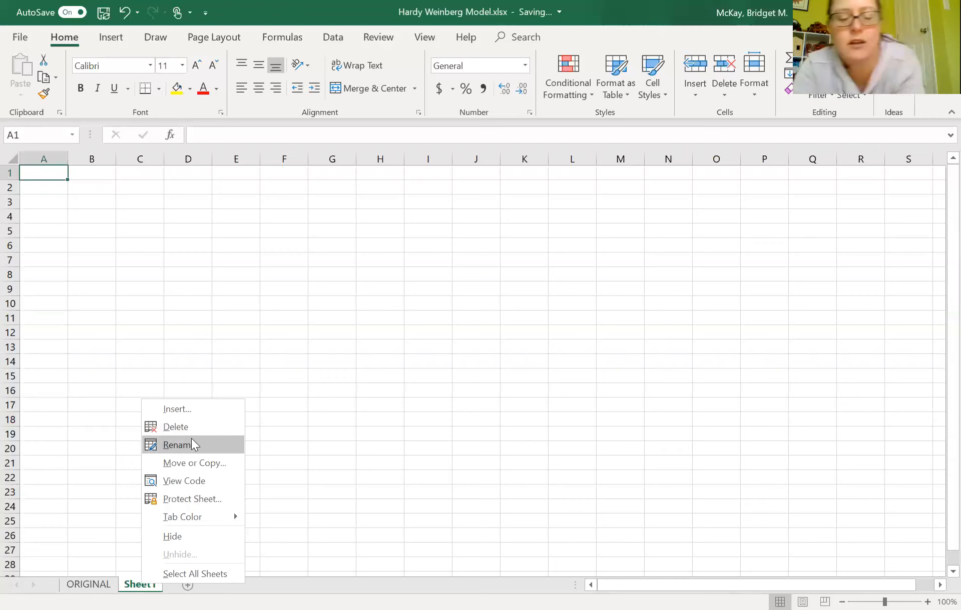
left_click(176, 445)
type("NATURAL SELECTION")
key("Return")
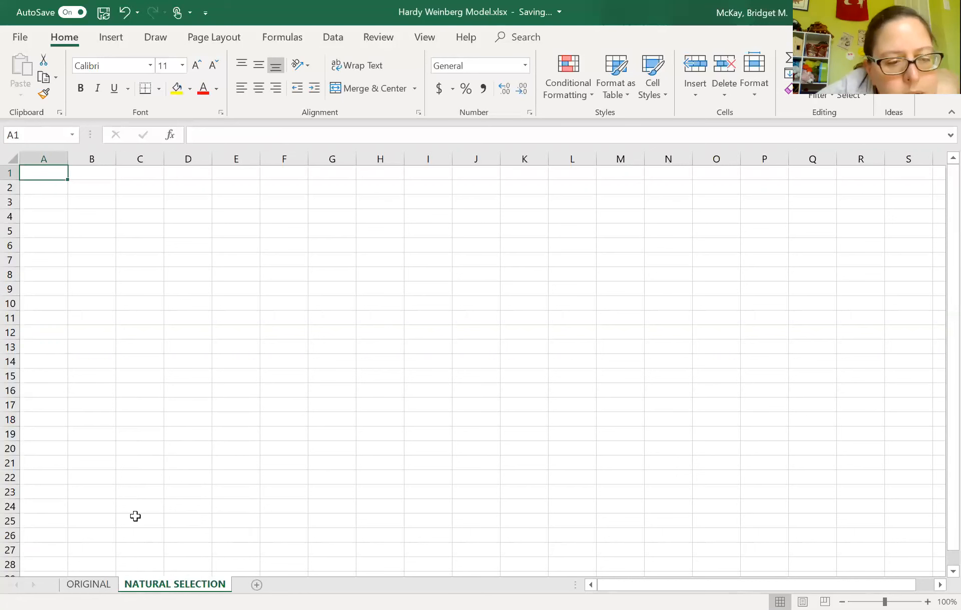
- Copy the entire ORIGINAL worksheet and paste it over the whole NATURAL SELECTION worksheet
left_click(101, 584)
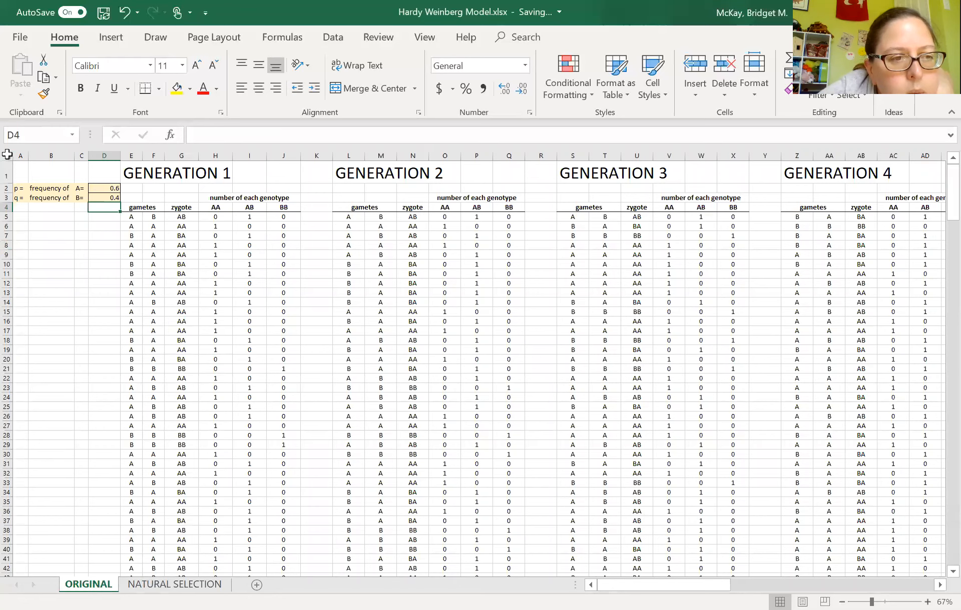
left_click(7, 156)
key("ctrl+c")
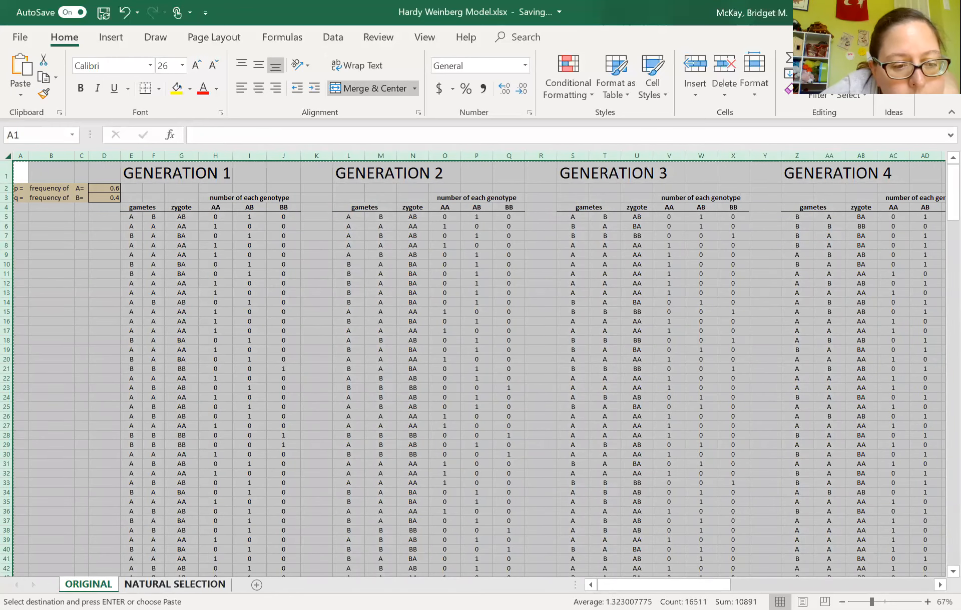
left_click(165, 585)
key("ctrl+a")
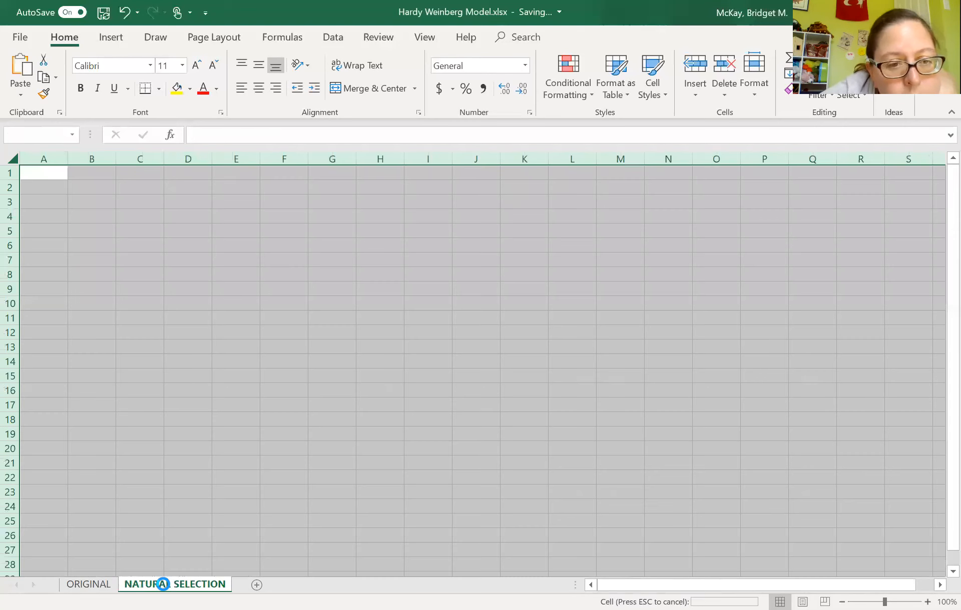
key("ctrl+v")
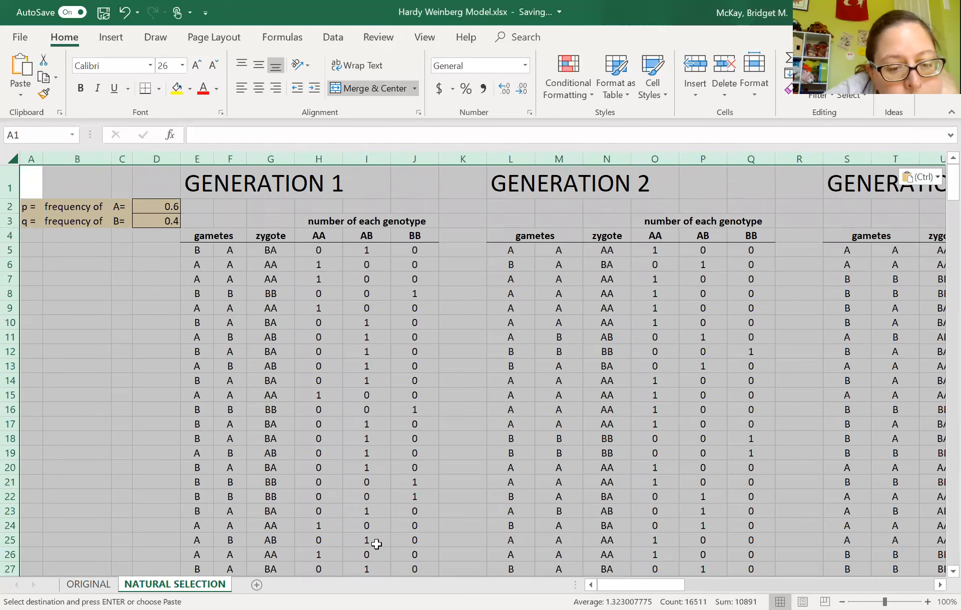
left_click(467, 496)
- Recalculate the random model repeatedly and examine the genotype sums, allele frequencies and charts of the first two generations
scroll(468, 495, "down", 7)
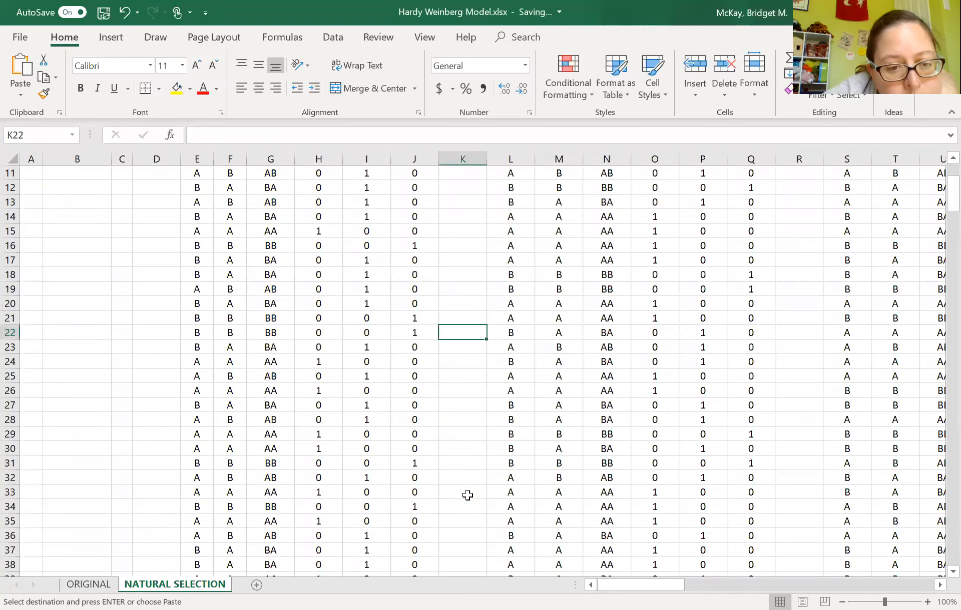
scroll(467, 495, "down", 20)
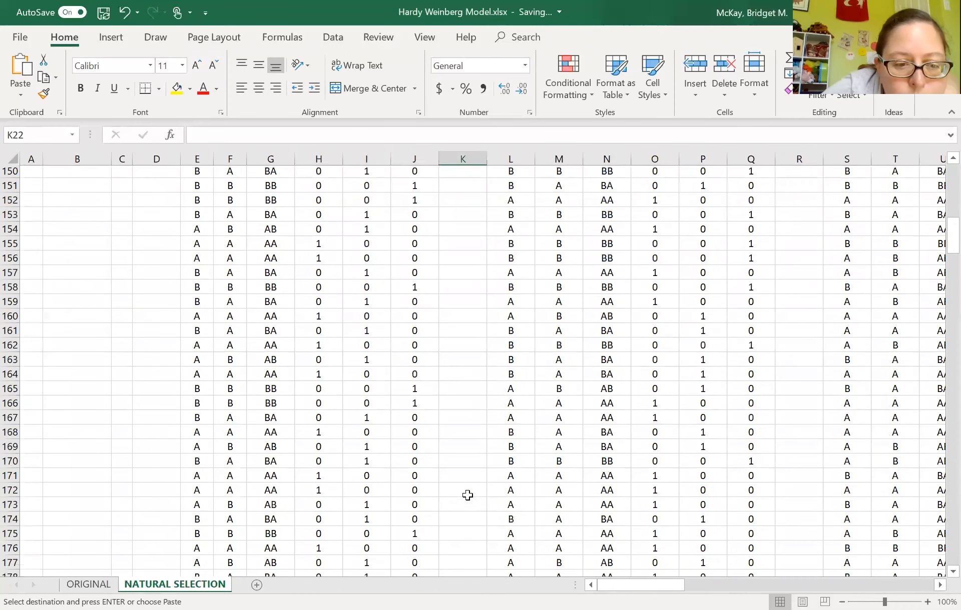
scroll(468, 496, "down", 20)
scroll(467, 495, "up", 15)
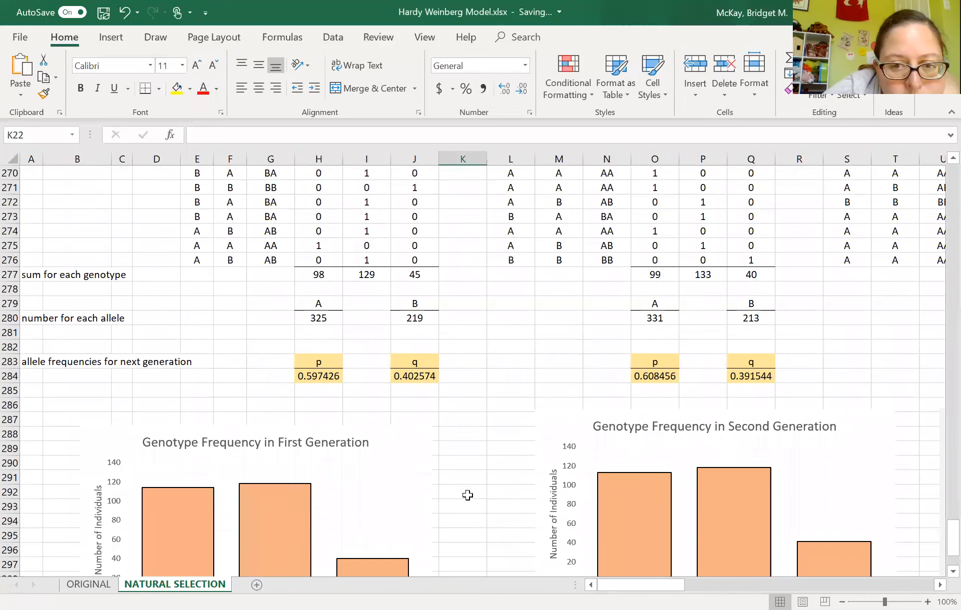
key("F9")
key("F9")
key("F9")
key("F9")
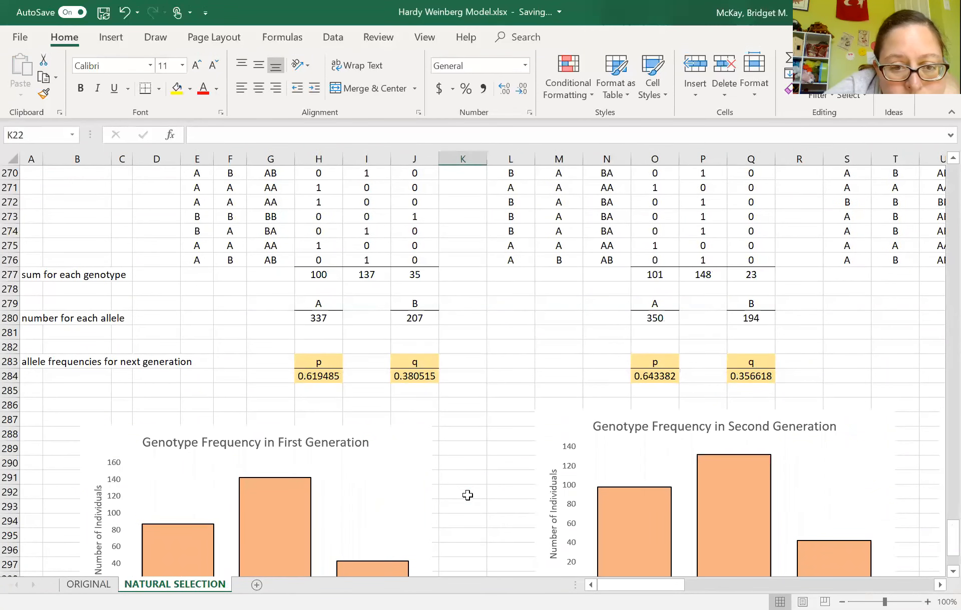
key("F9")
key("F9")
key("F9")
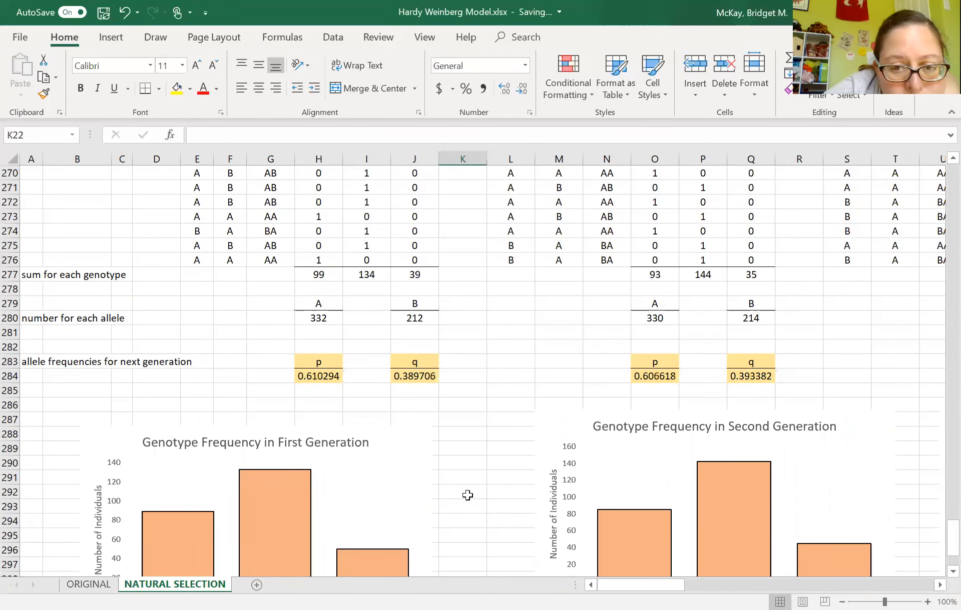
key("F9")
key("F9")
key("F9")
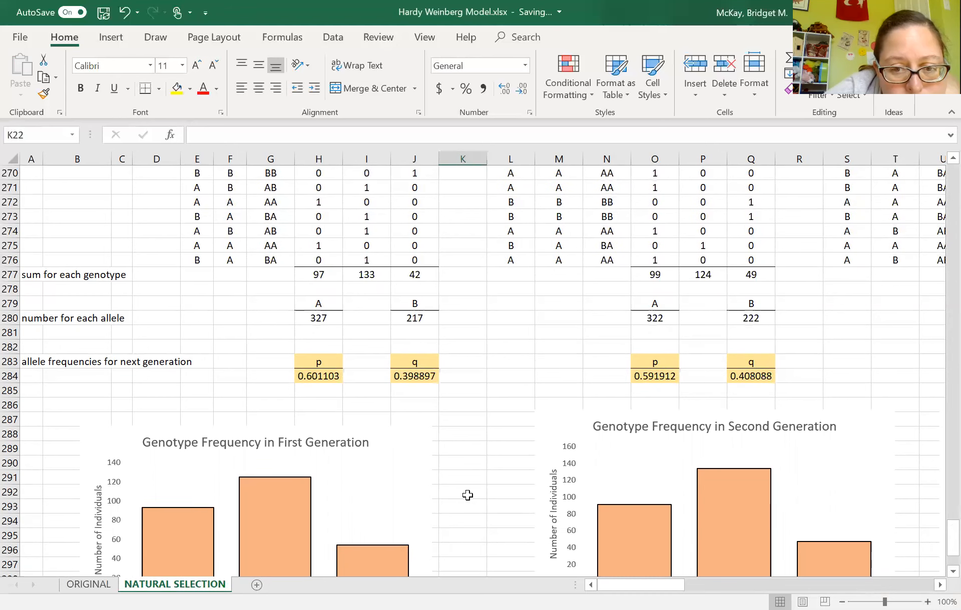
- Recalculate the model repeatedly while examining the p and q allele frequencies of the later generations up to Generation 10
scroll(468, 496, "right", 20)
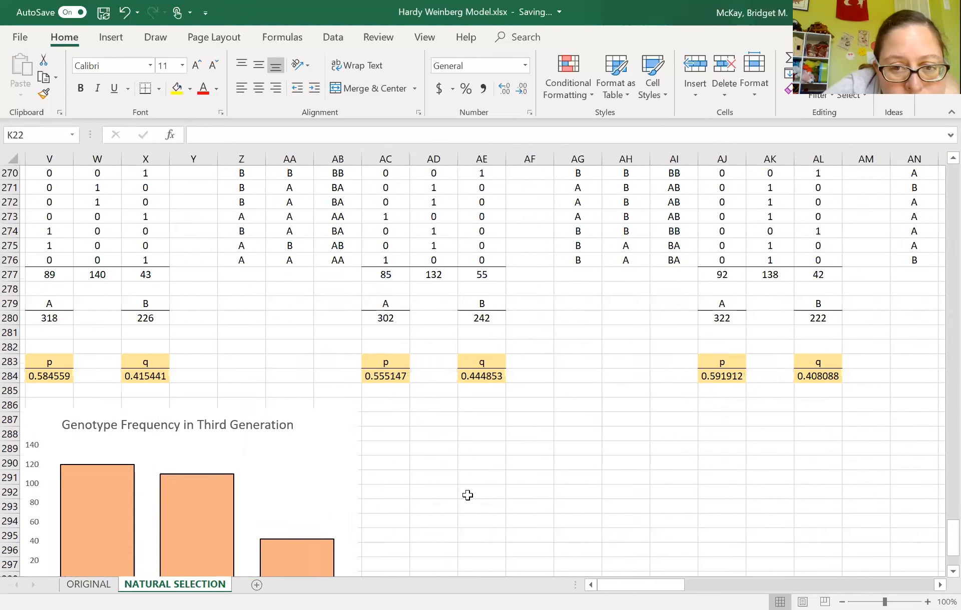
scroll(467, 495, "right", 4)
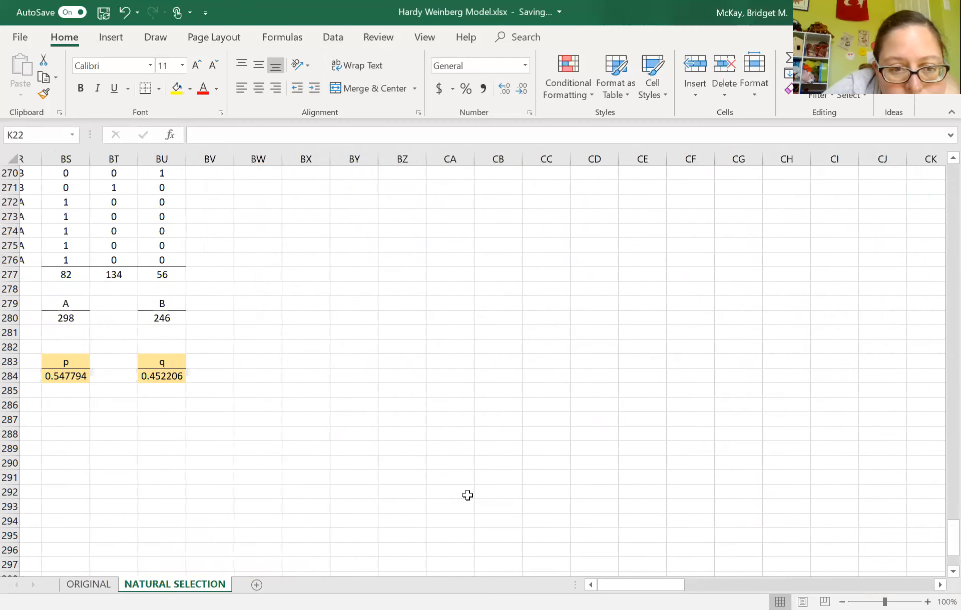
scroll(468, 495, "left", 5)
key("F9")
key("F9")
key("F9")
key("F9")
key("F9")
key("F9")
key("F9")
key("F9")
key("F9")
key("F9")
key("F9")
key("F9")
key("F9")
scroll(467, 496, "left", 20)
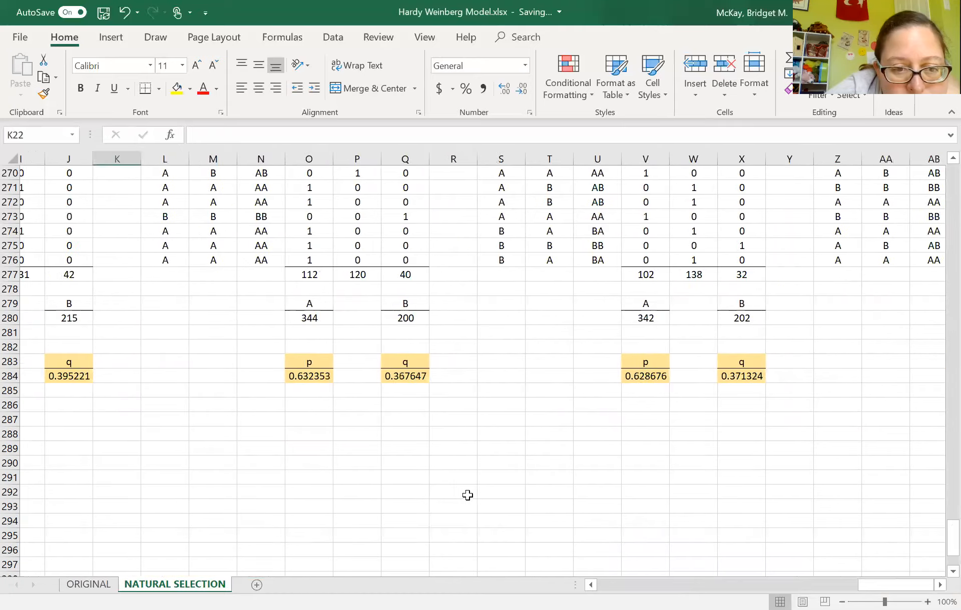
- Delete the genotype frequency charts below Generations 1 to 4 on the NATURAL SELECTION sheet and return towards the generation tables
scroll(468, 495, "left", 4)
scroll(467, 495, "down", 9)
scroll(467, 495, "up", 6)
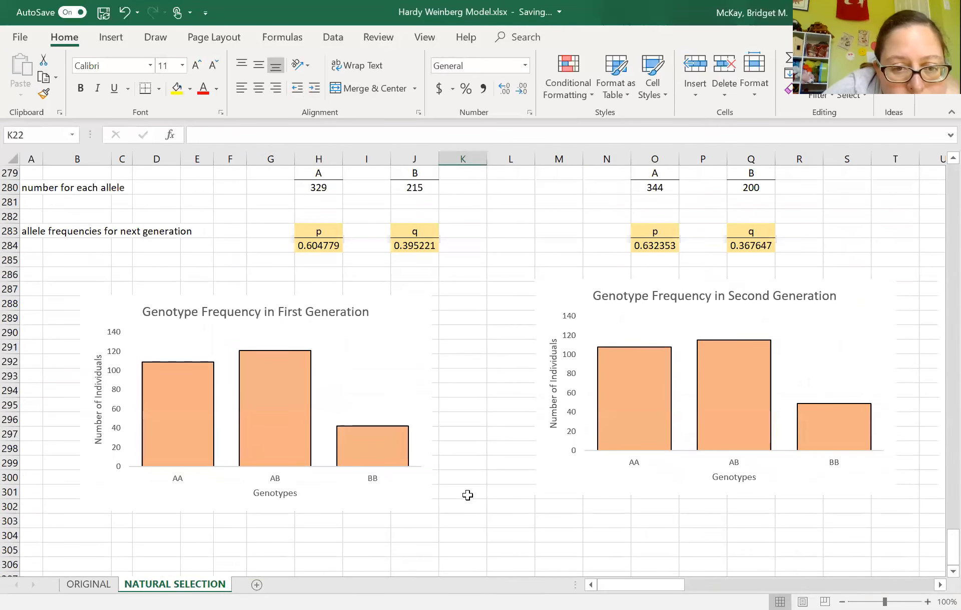
key("Delete")
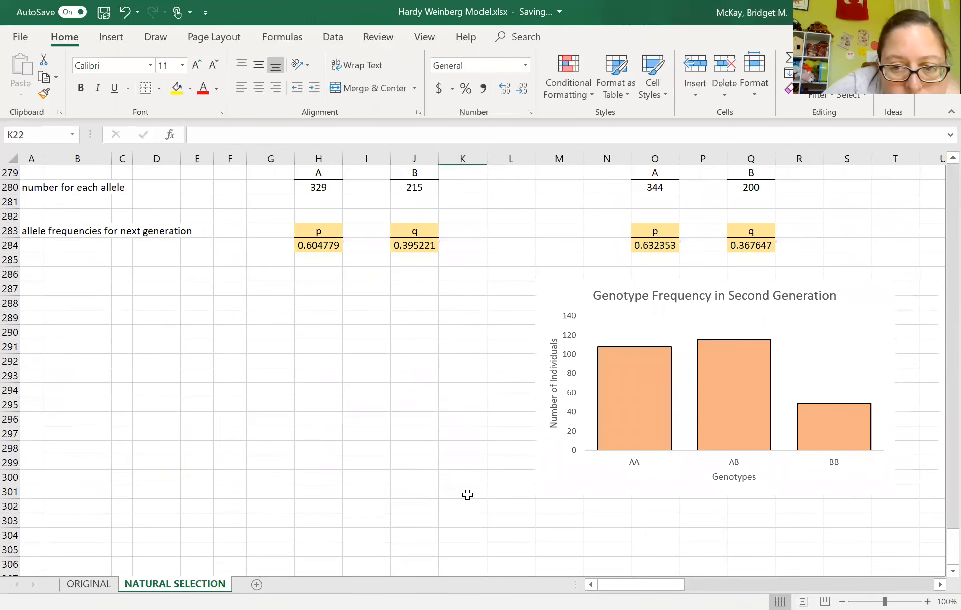
key("Delete")
scroll(468, 496, "right", 5)
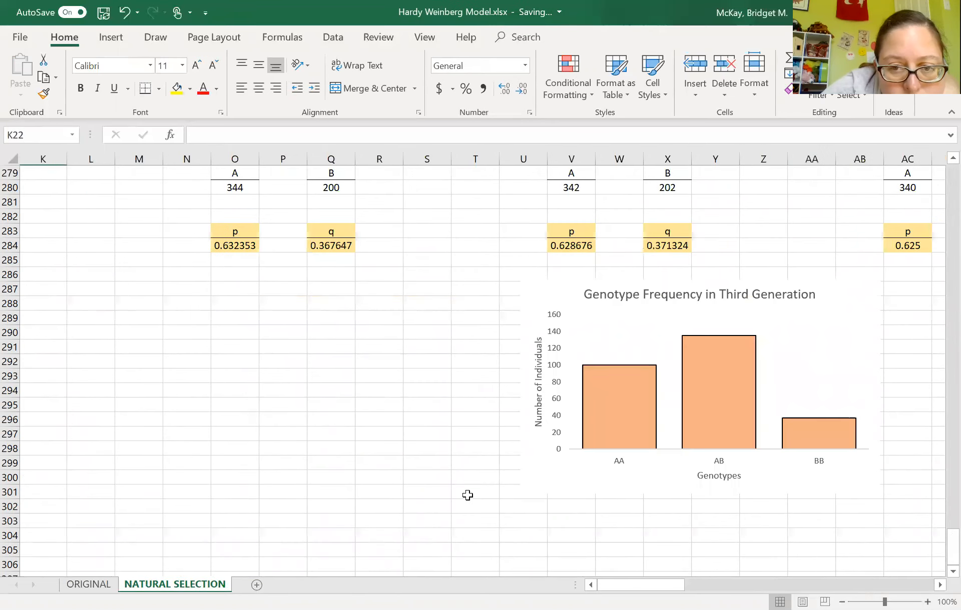
key("Delete")
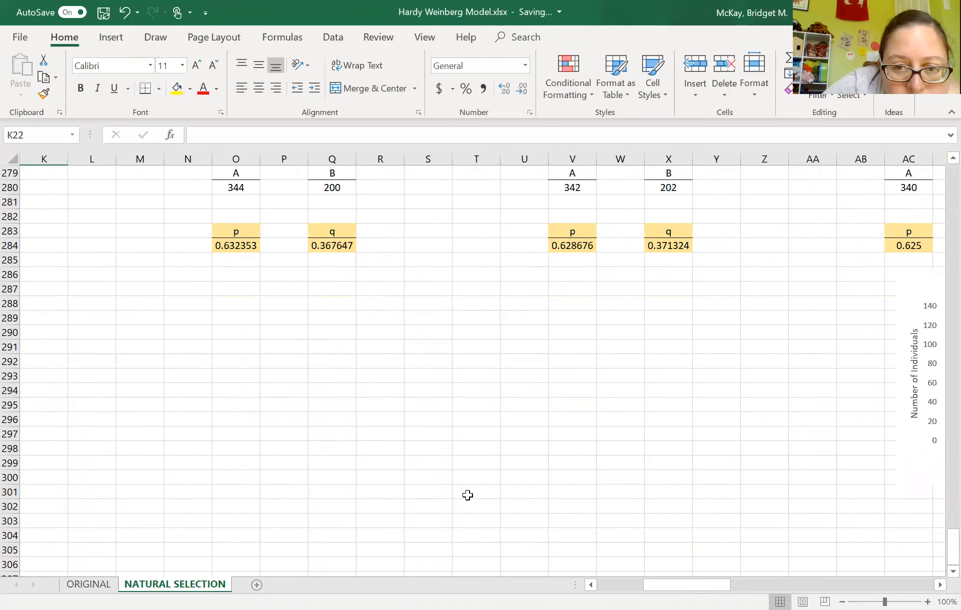
scroll(467, 496, "right", 3)
key("Delete")
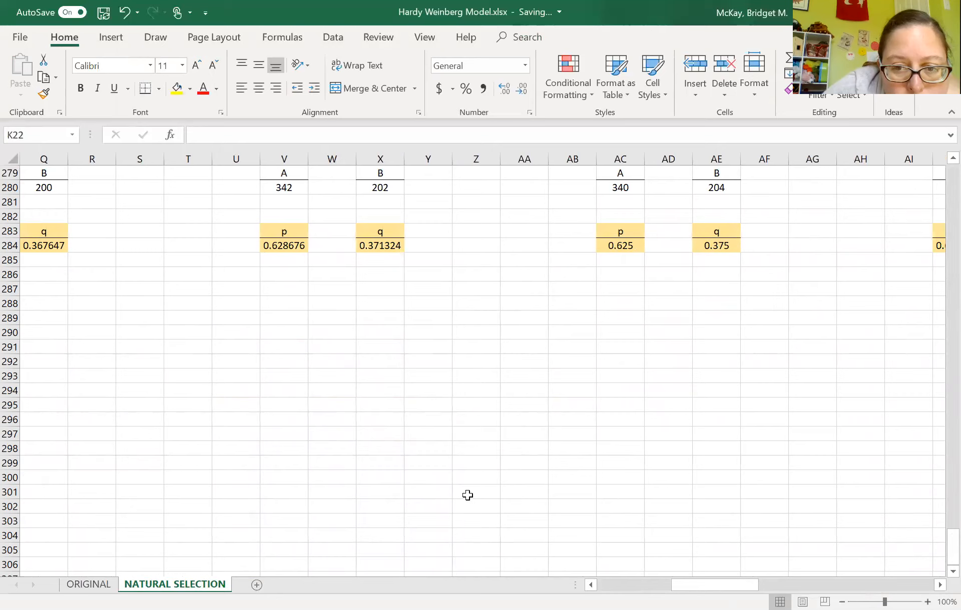
scroll(467, 495, "right", 3)
scroll(468, 496, "left", 10)
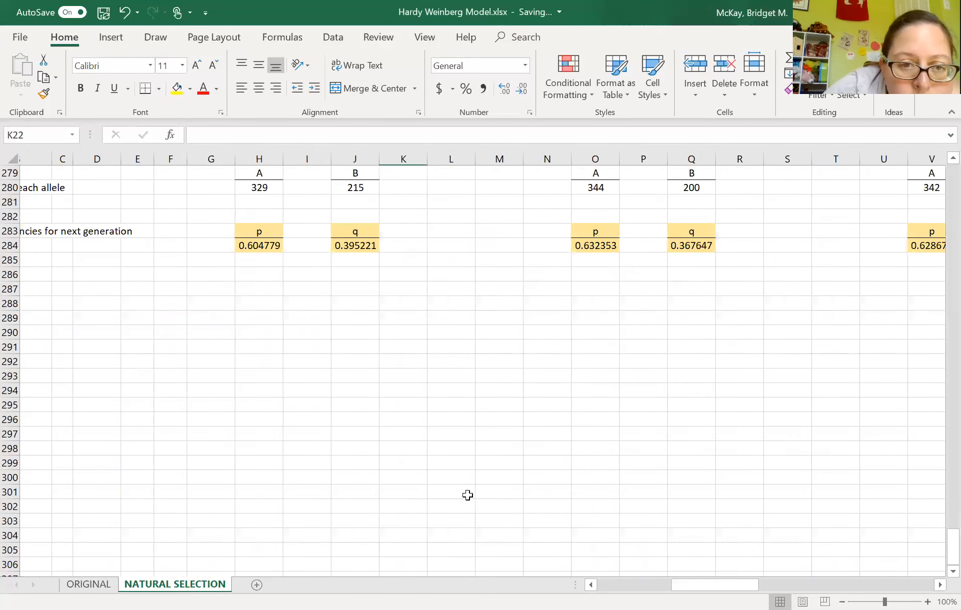
scroll(467, 495, "up", 20)
scroll(467, 495, "up", 20)
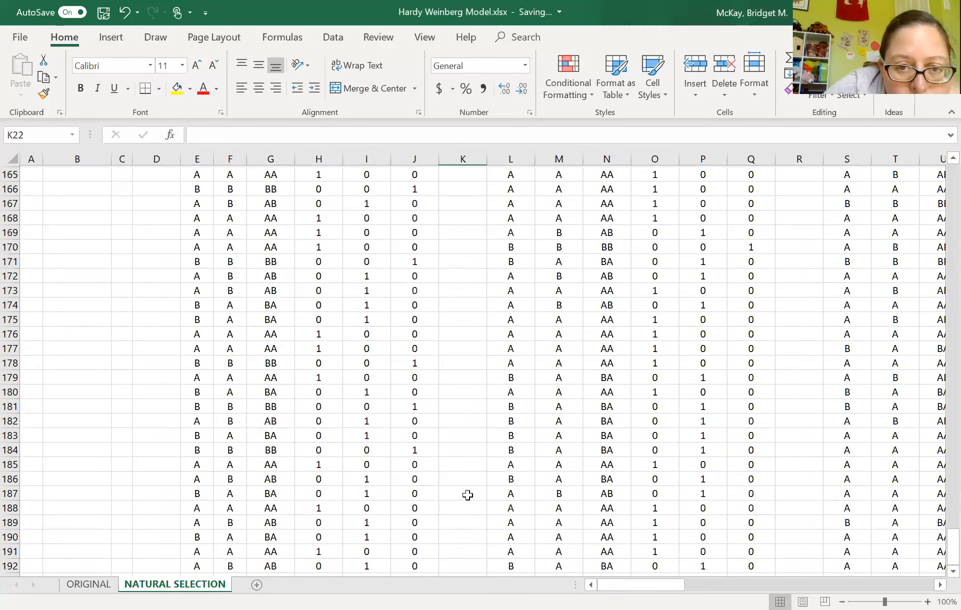
- Fill the empty column Y between the Generation 3 and Generation 4 tables with medium gray as a divider
scroll(468, 496, "up", 18)
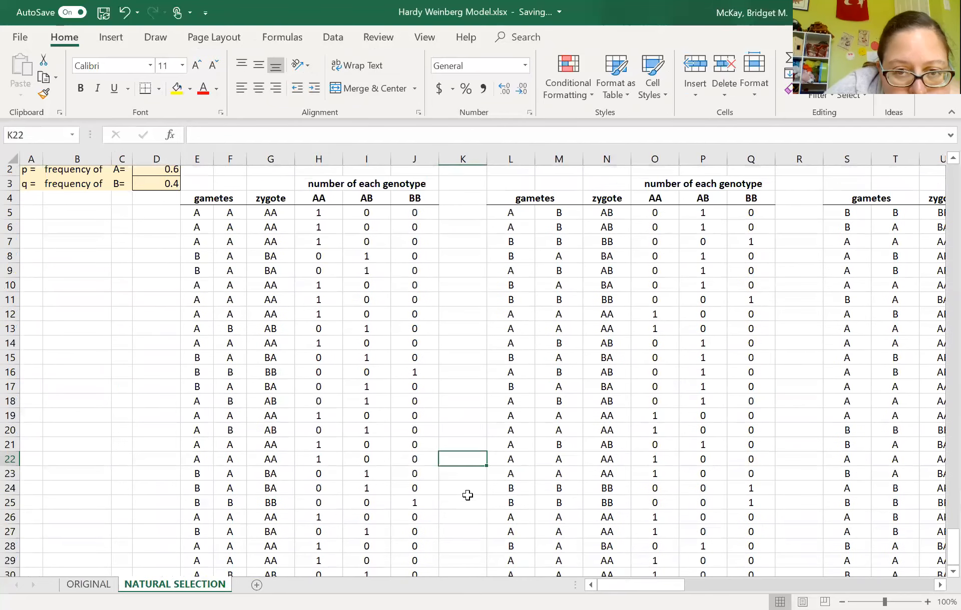
scroll(467, 495, "right", 5)
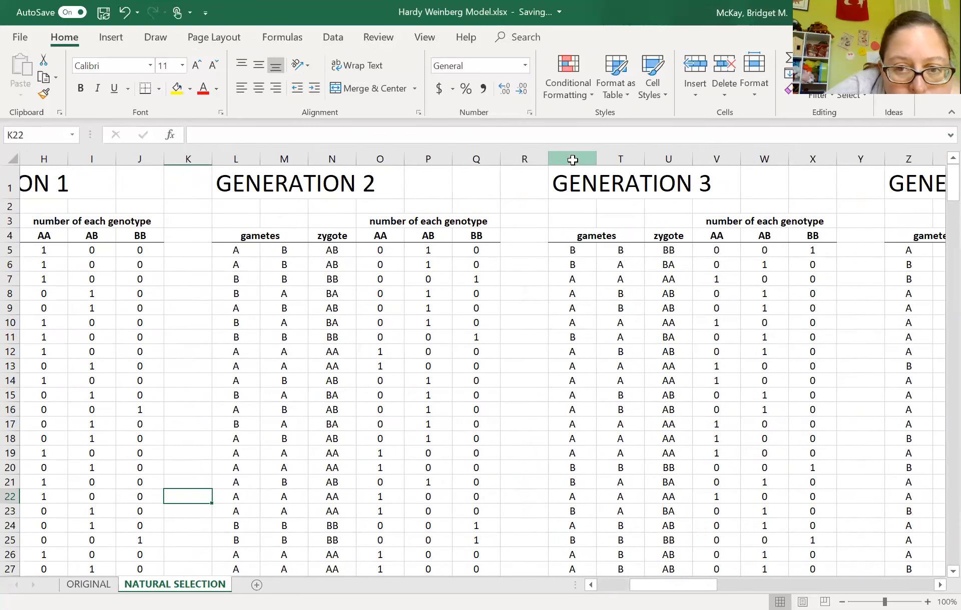
left_click_drag(573, 160, 647, 181)
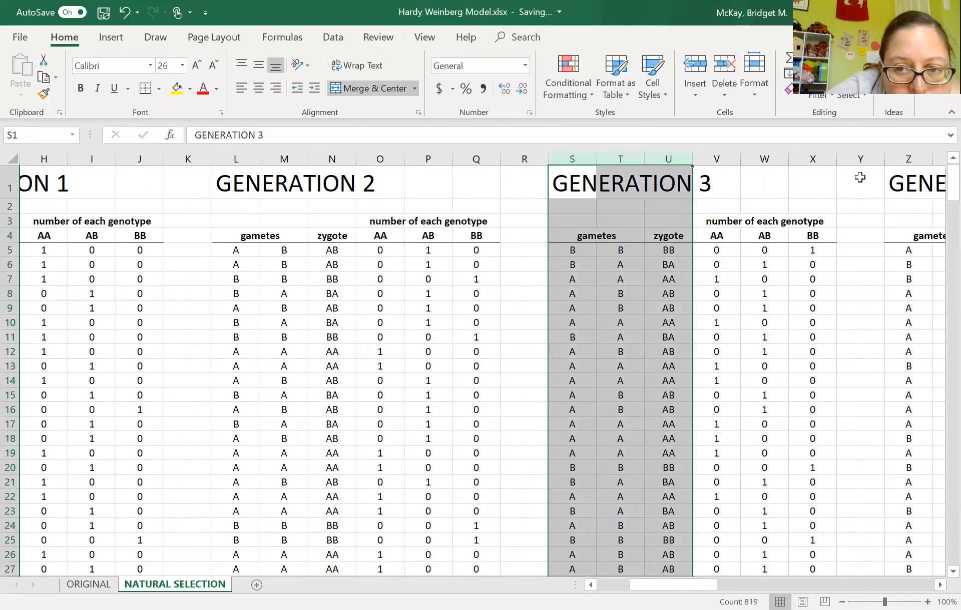
left_click(867, 159)
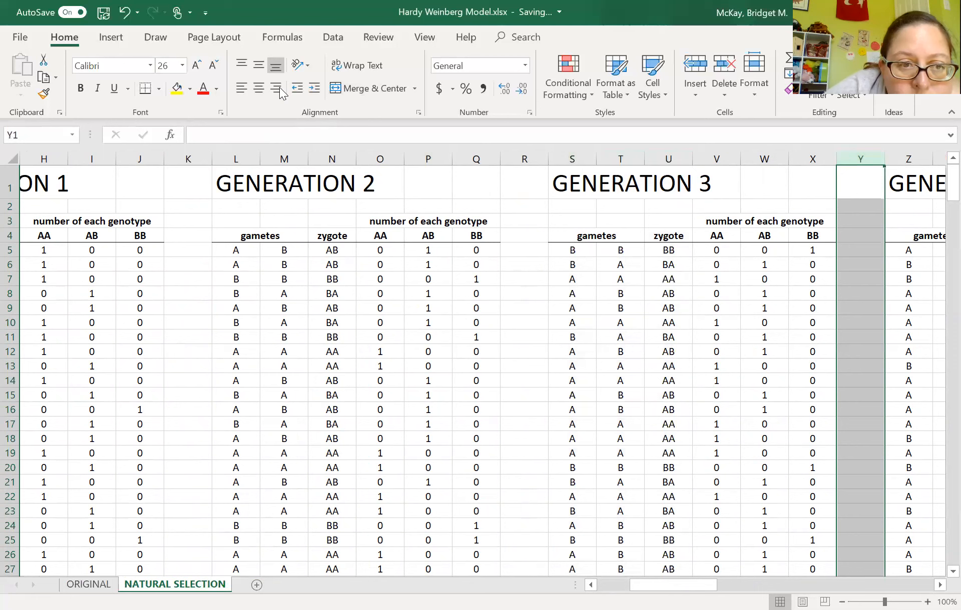
left_click(177, 88)
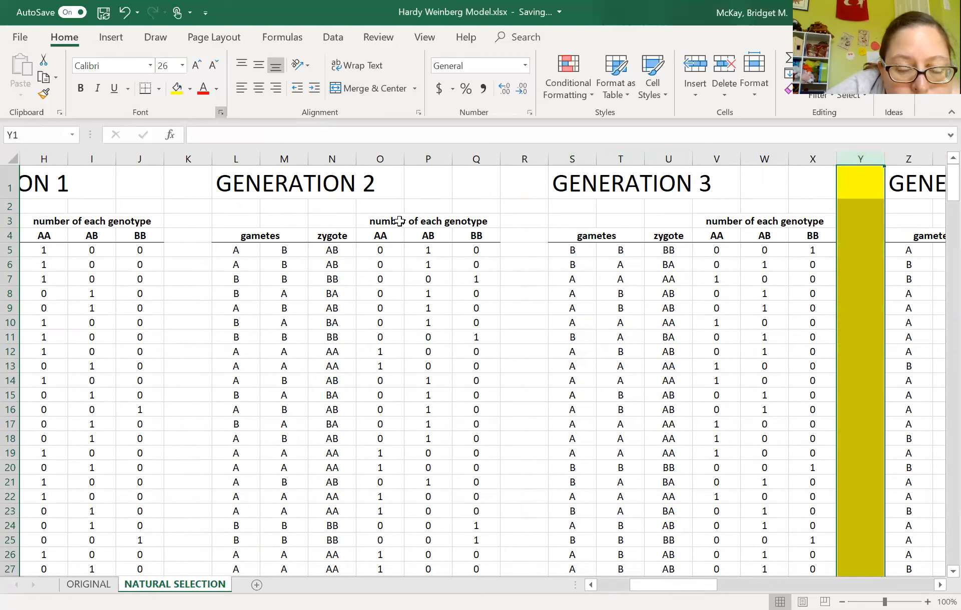
left_click(189, 89)
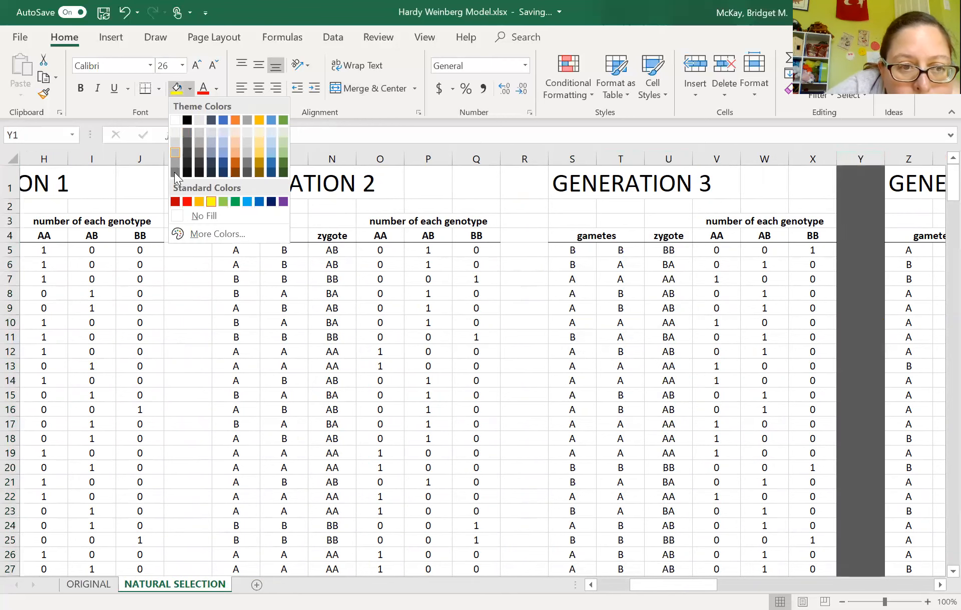
left_click(175, 172)
left_click(510, 291)
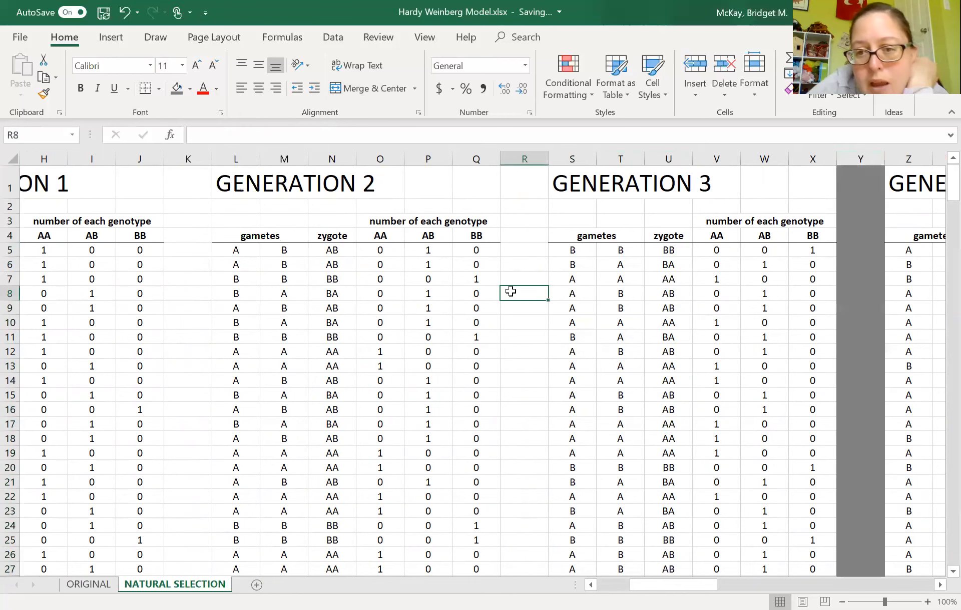
- Multiply Generation 4's BB genotype sum in AE277 by 5, making the formula =SUM(AE5:AE276)*5
scroll(511, 291, "right", 3)
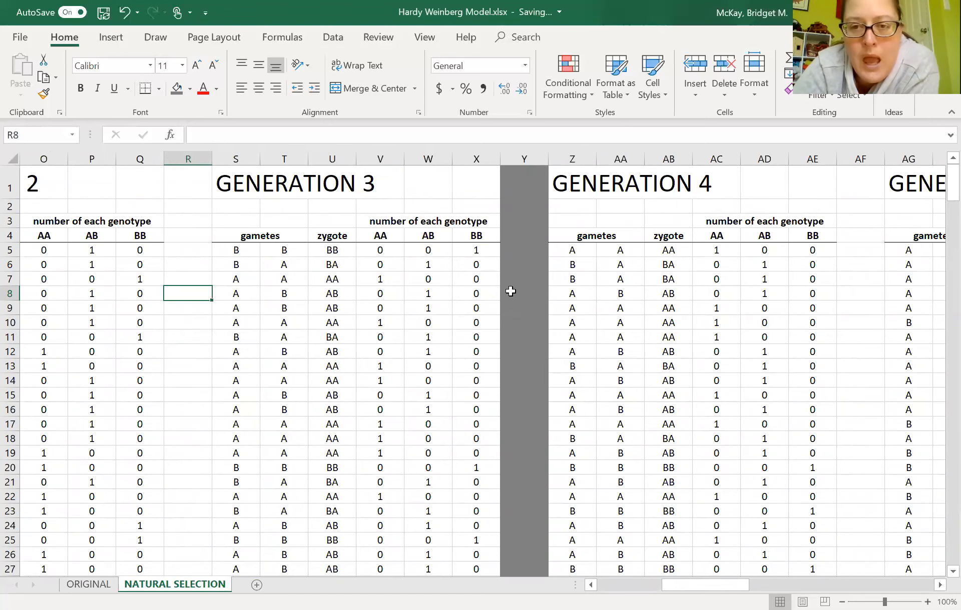
scroll(657, 272, "down", 13)
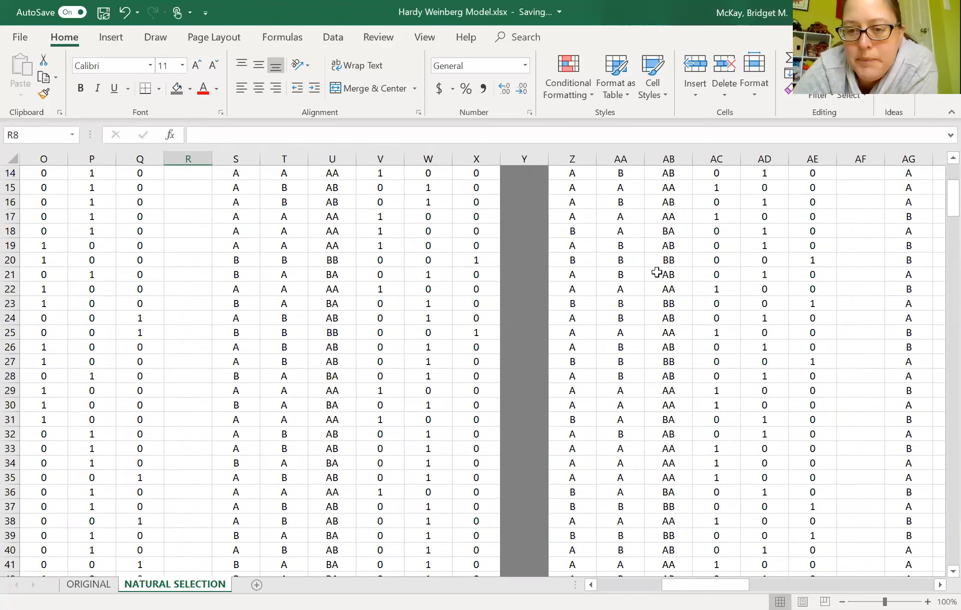
scroll(656, 273, "down", 14)
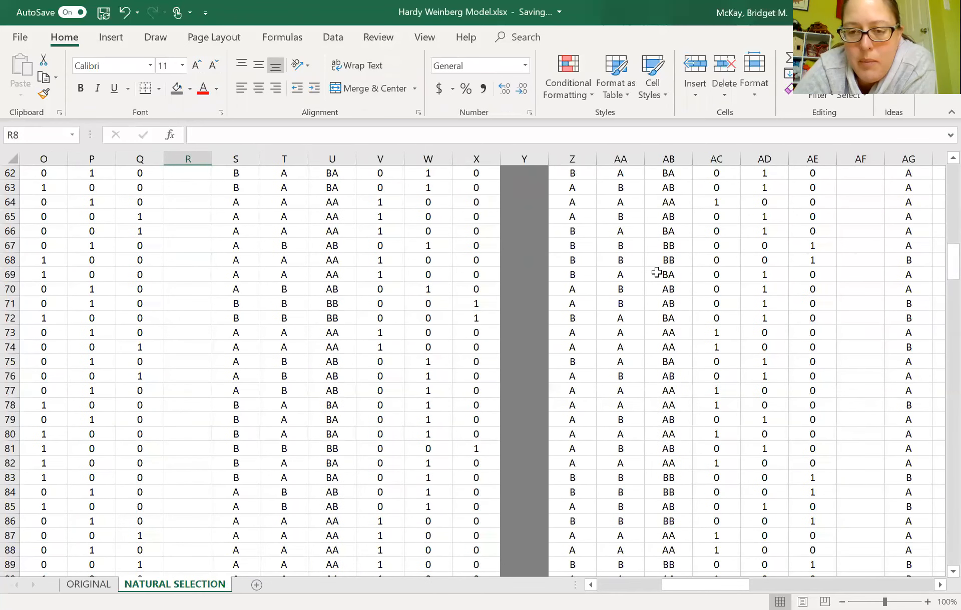
scroll(656, 272, "down", 17)
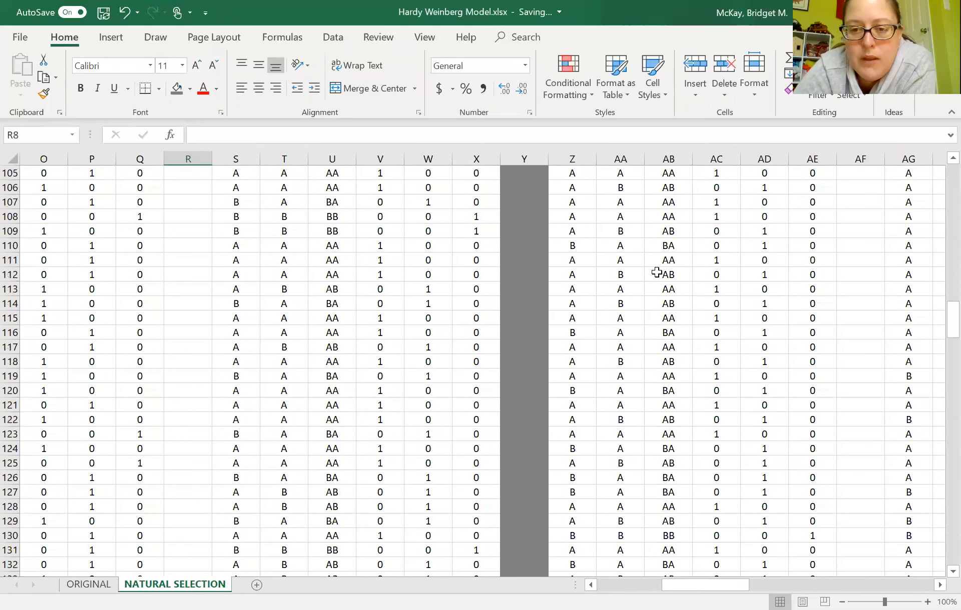
scroll(656, 273, "down", 14)
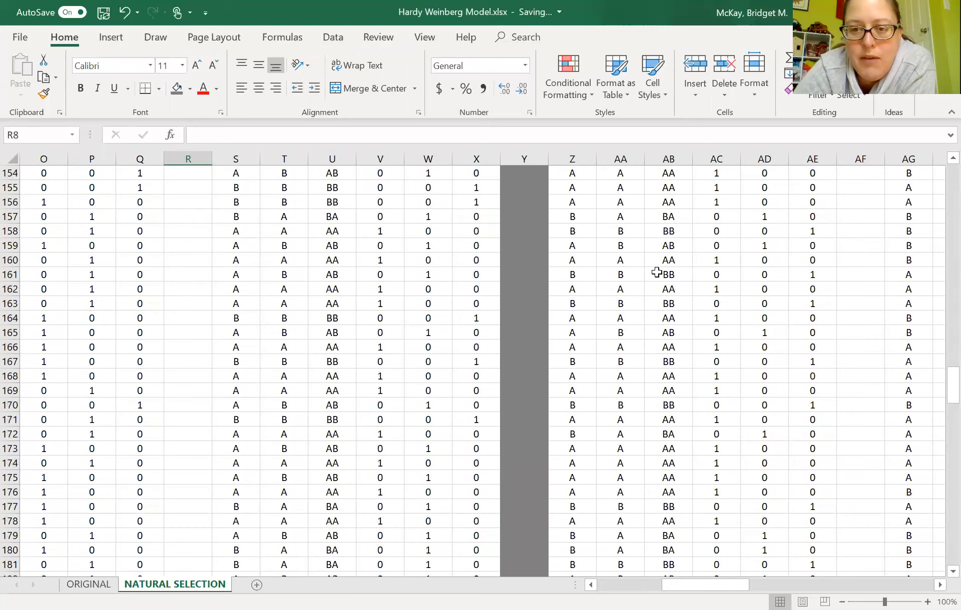
scroll(656, 272, "down", 12)
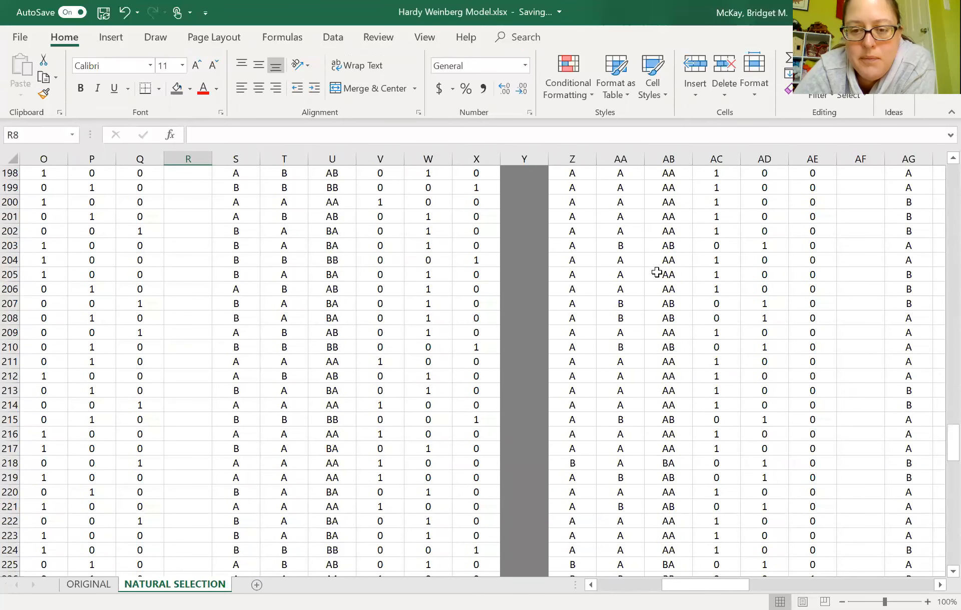
scroll(656, 273, "down", 10)
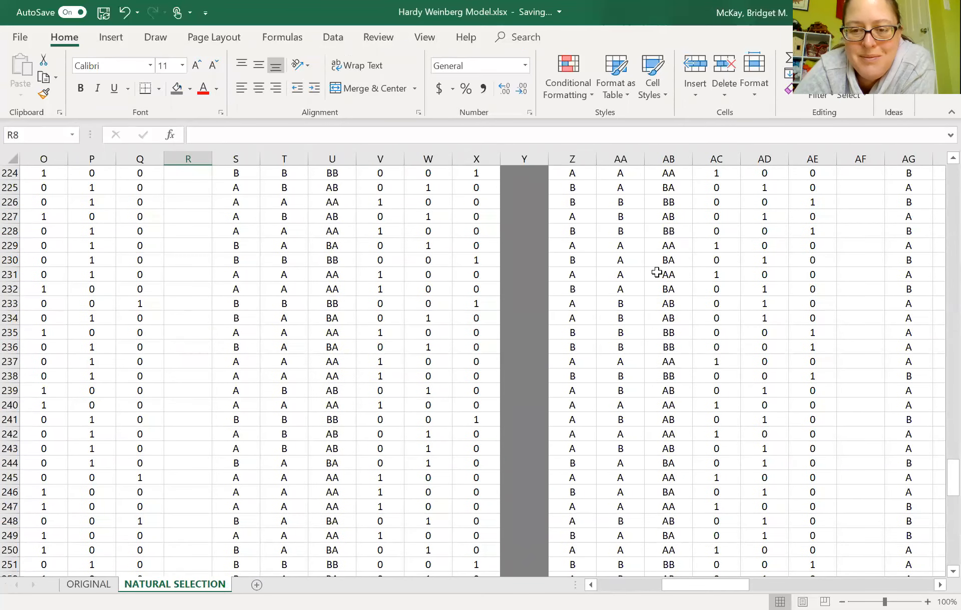
scroll(657, 272, "down", 8)
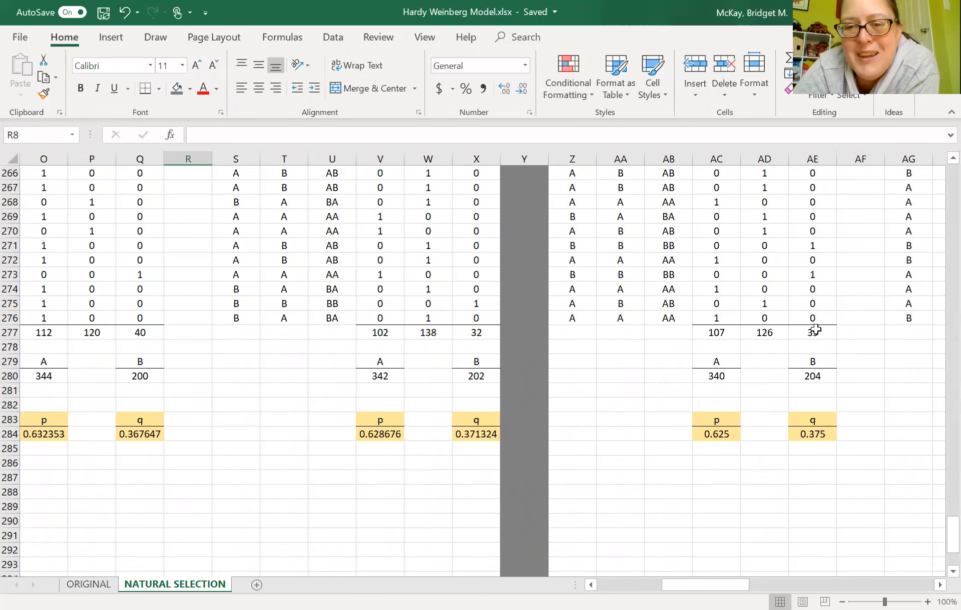
left_click(815, 330)
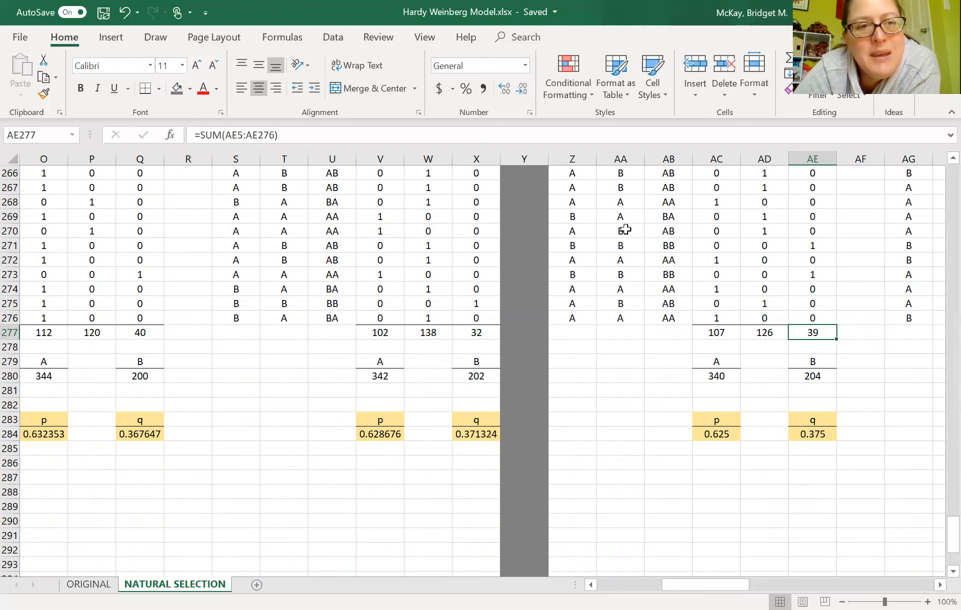
left_click(559, 129)
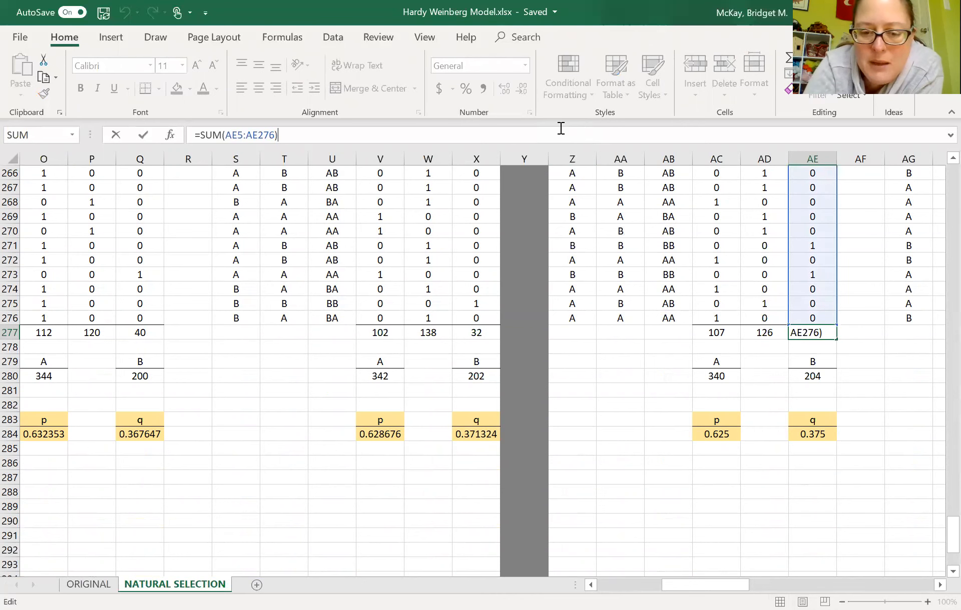
type("*")
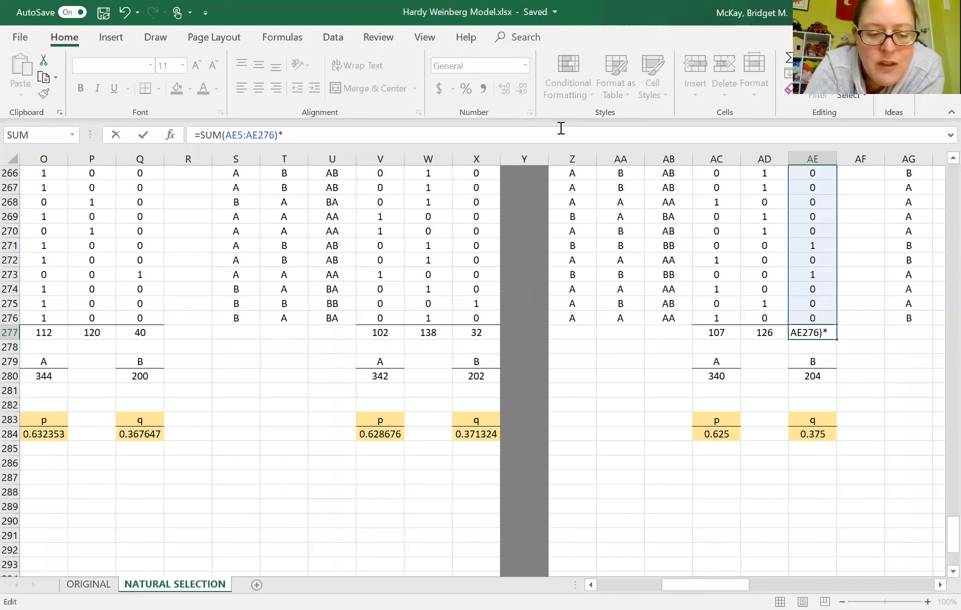
type("5")
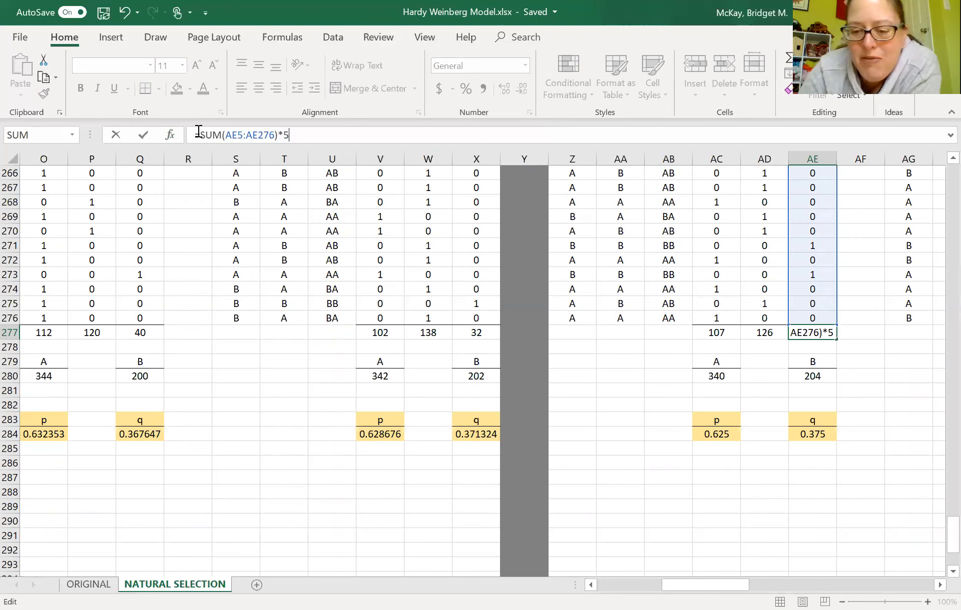
key("Return")
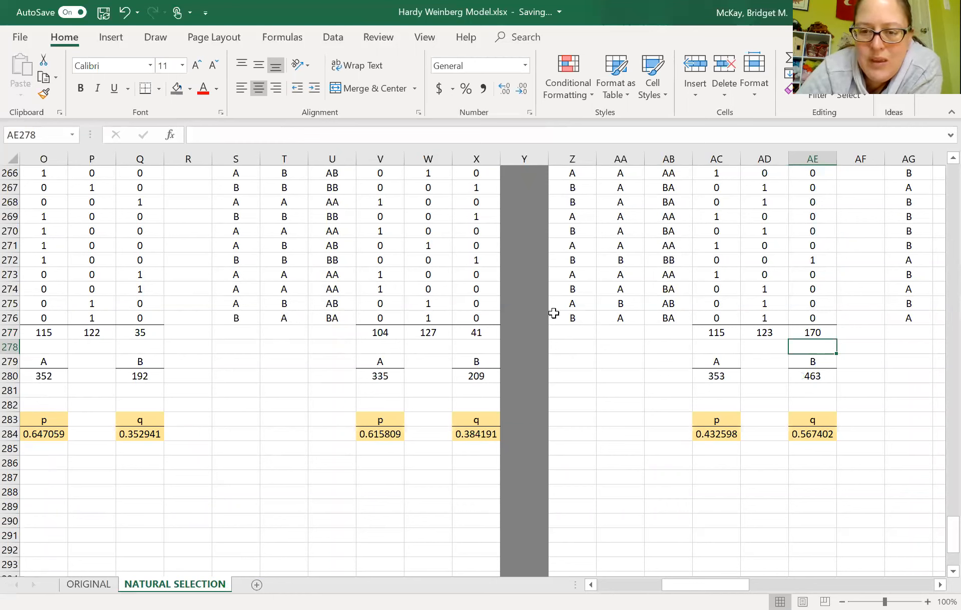
- Recalculate the model several times and examine the weighted BB sum and the p and q frequencies of Generation 4
left_click(801, 332)
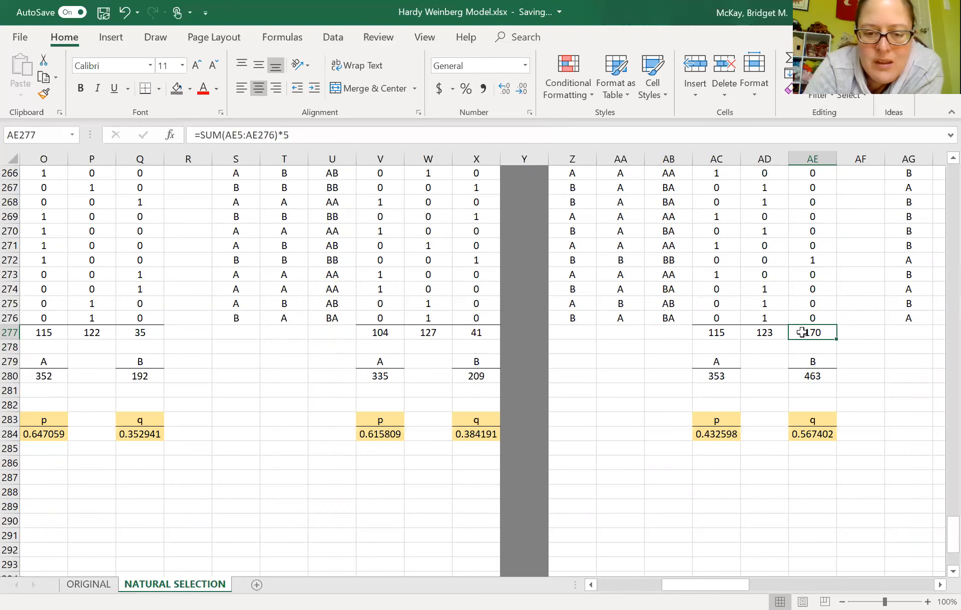
key("F9")
key("F9")
key("F9")
key("F9")
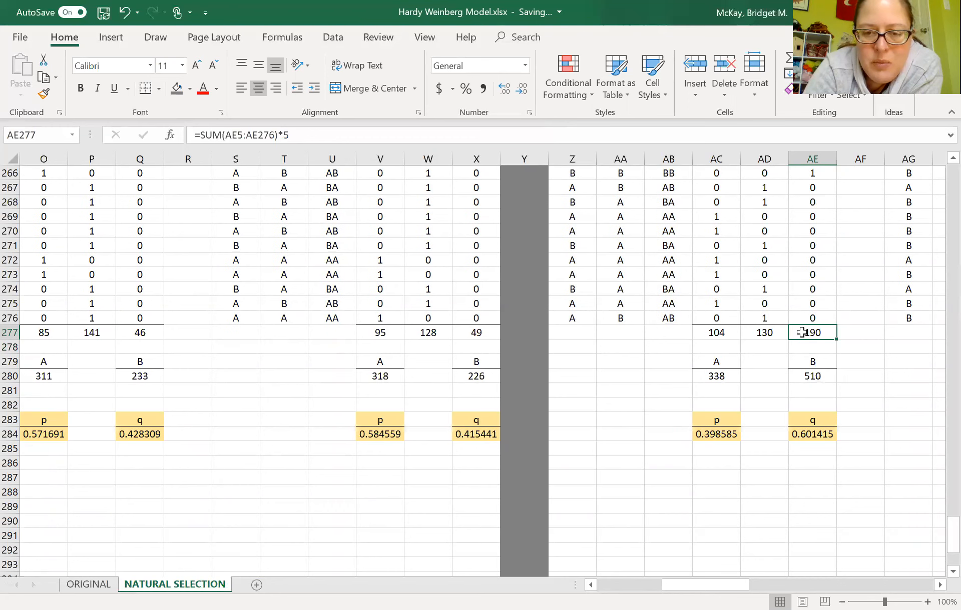
key("F9")
key("F9")
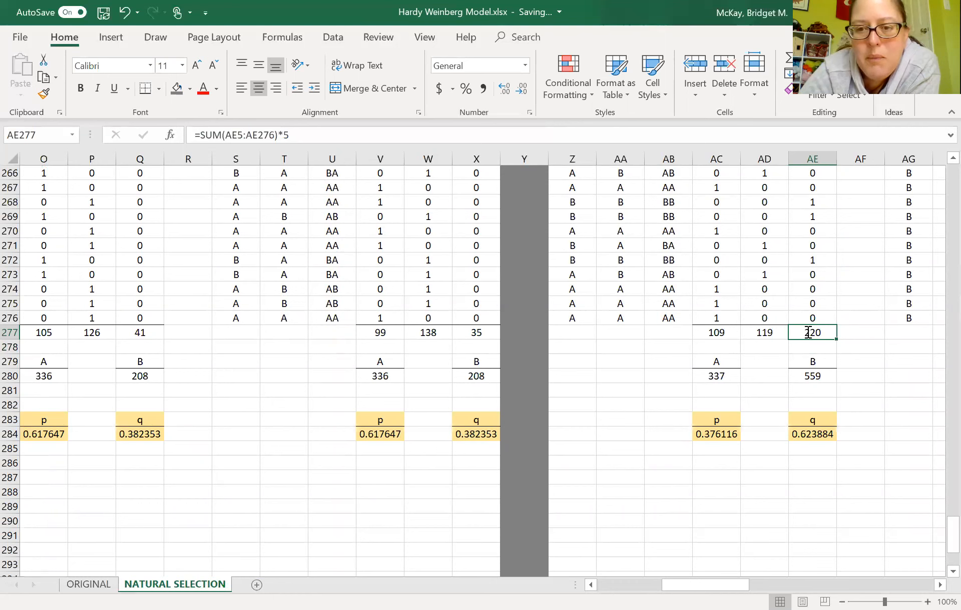
- Change the multiplier of Generation 4's BB genotype sum in AE277 to .5, giving =SUM(AE5:AE276)*.5
double_click(808, 332)
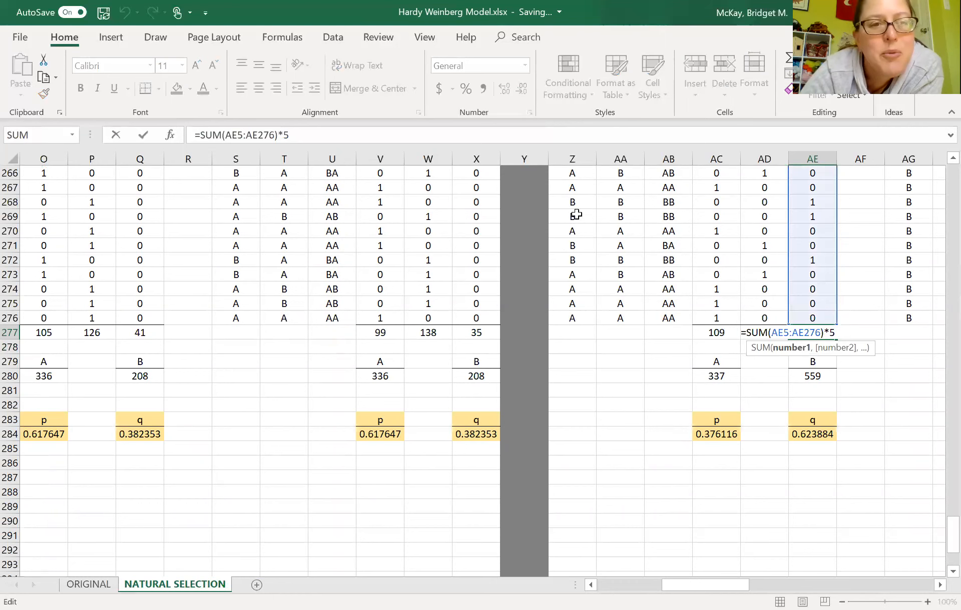
left_click(283, 135)
type(".")
key("Return")
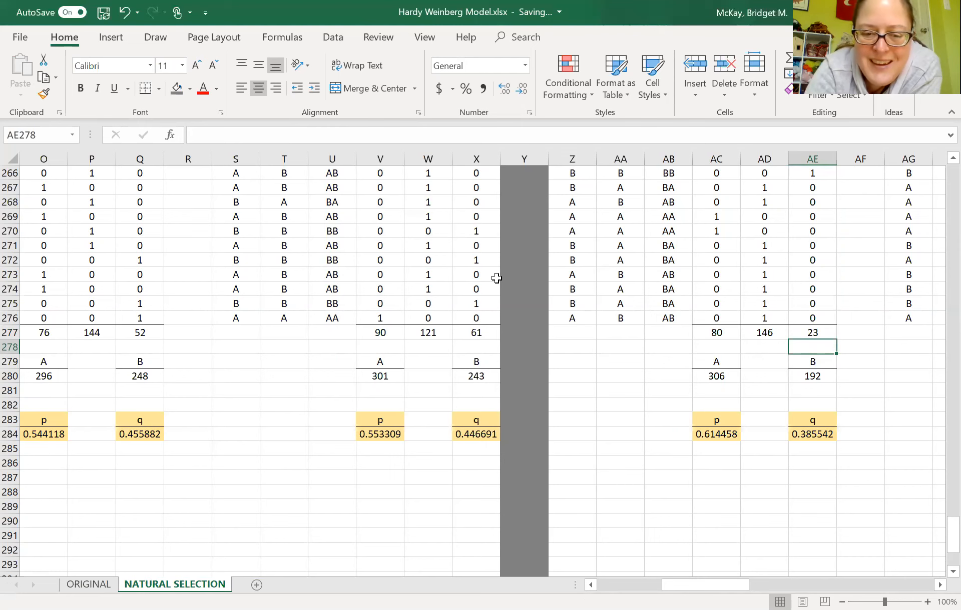
- Recalculate the model repeatedly and compare Generation 4's BB sum and allele frequencies with those of Generations 2 and 3
key("F9")
key("F9")
key("F9")
key("F9")
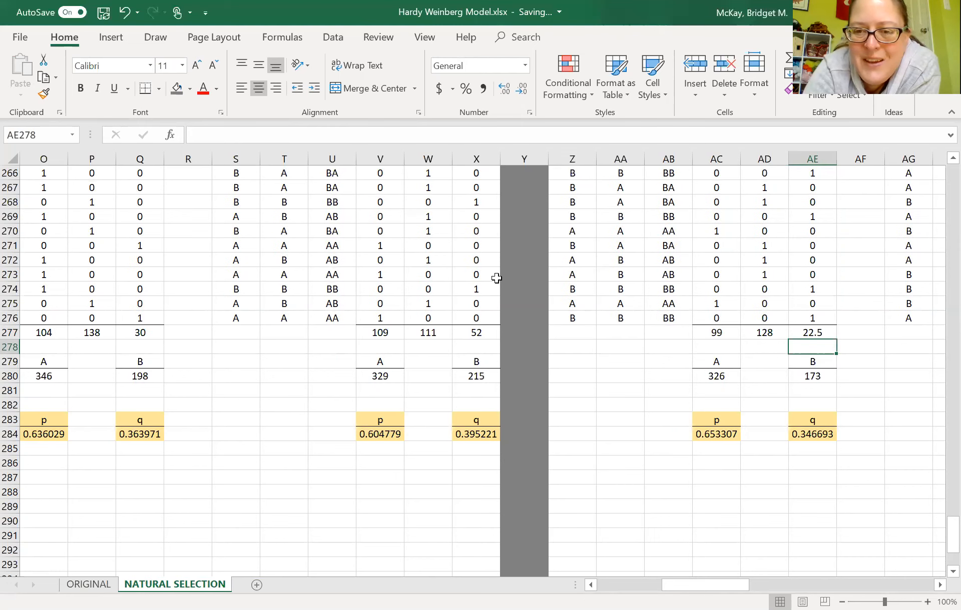
key("F9")
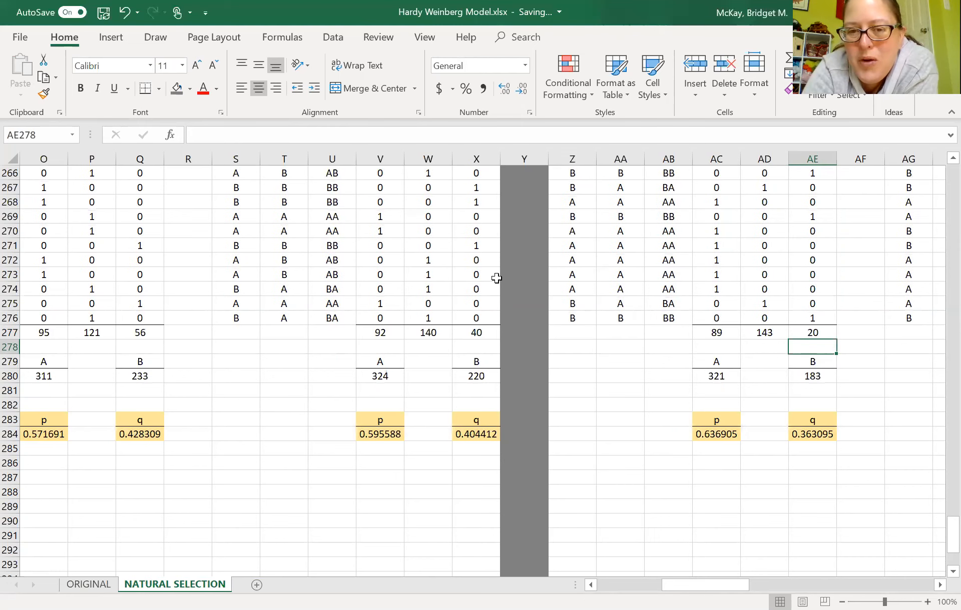
key("F9")
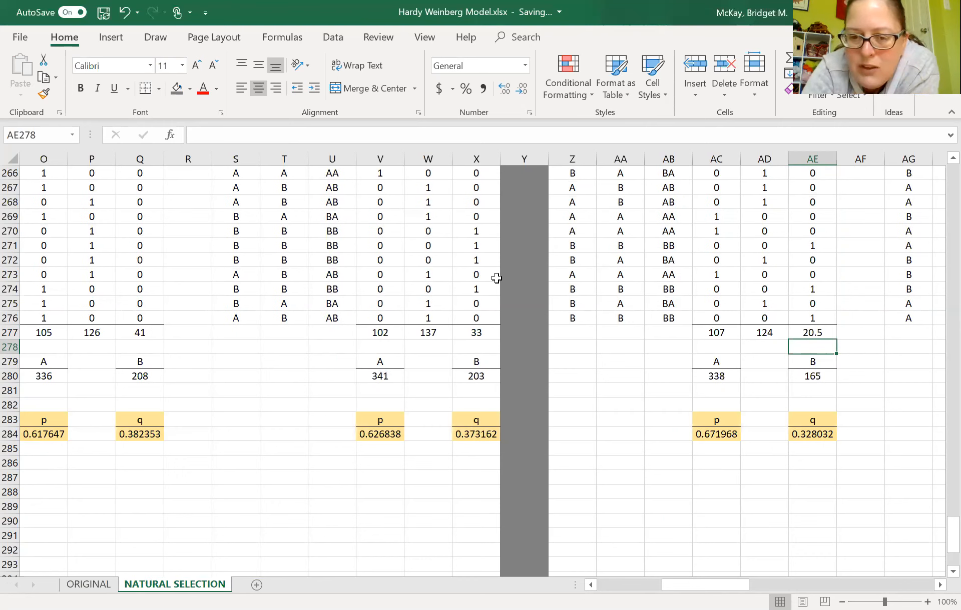
key("F9")
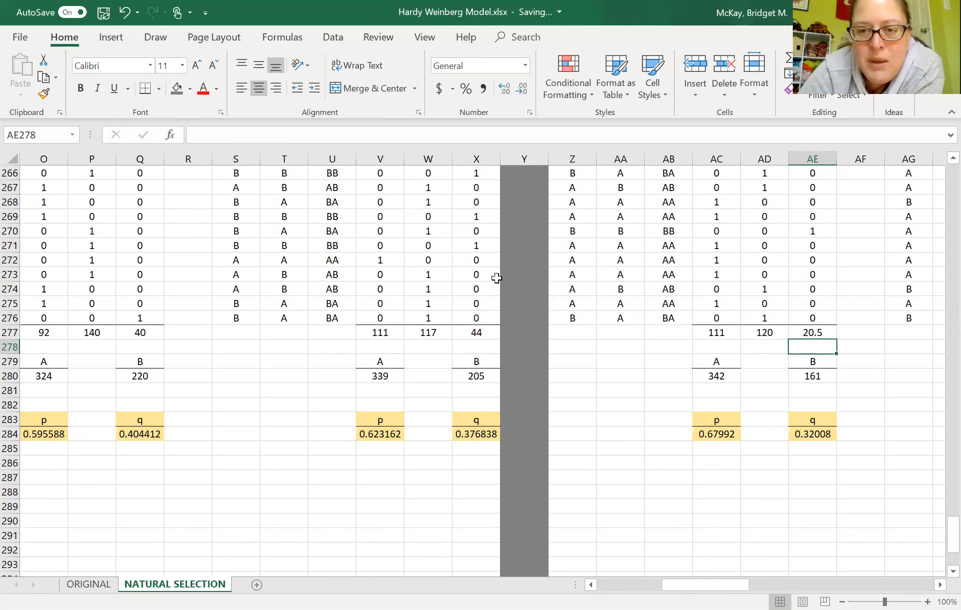
- Multiply Generation 5's BB genotype sum in AL277 by .5, making the formula =SUM(AL5:AL276)*.5
scroll(496, 278, "right", 5)
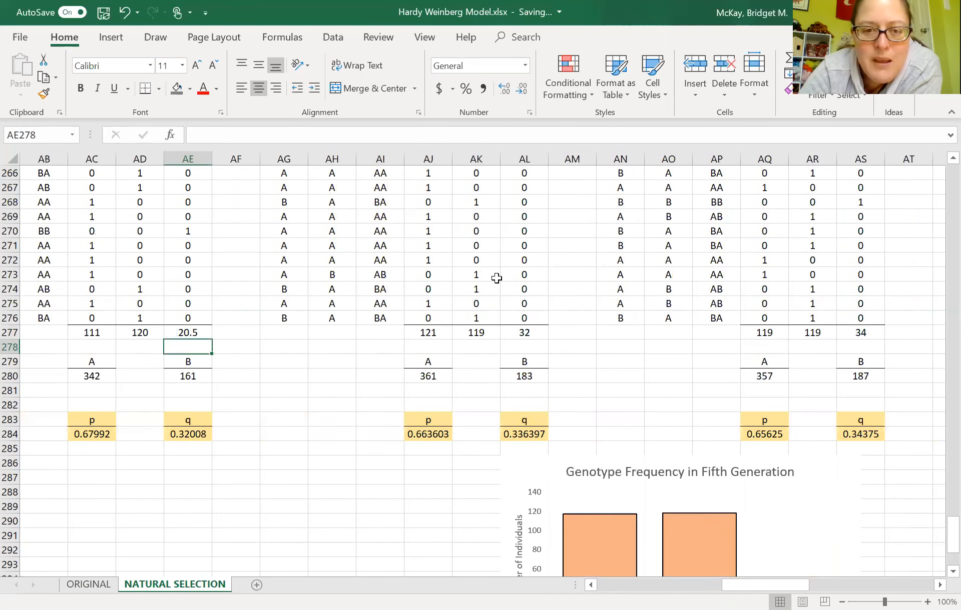
left_click(519, 331)
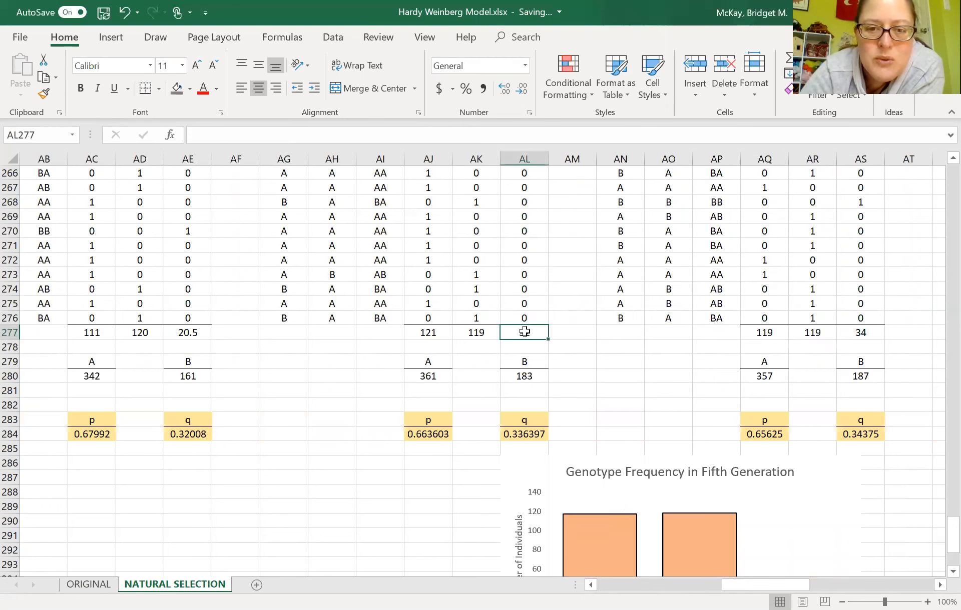
left_click(481, 143)
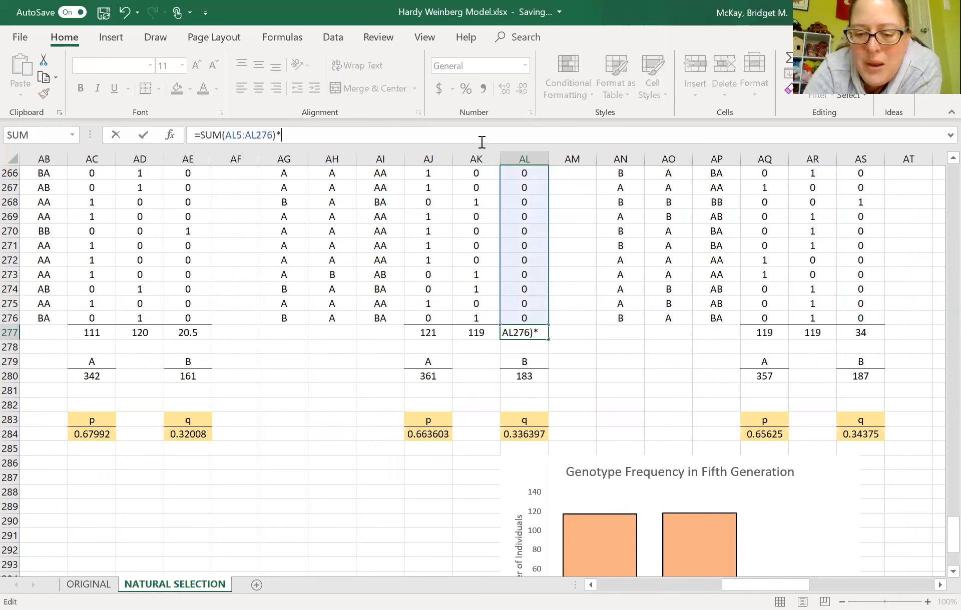
type("*")
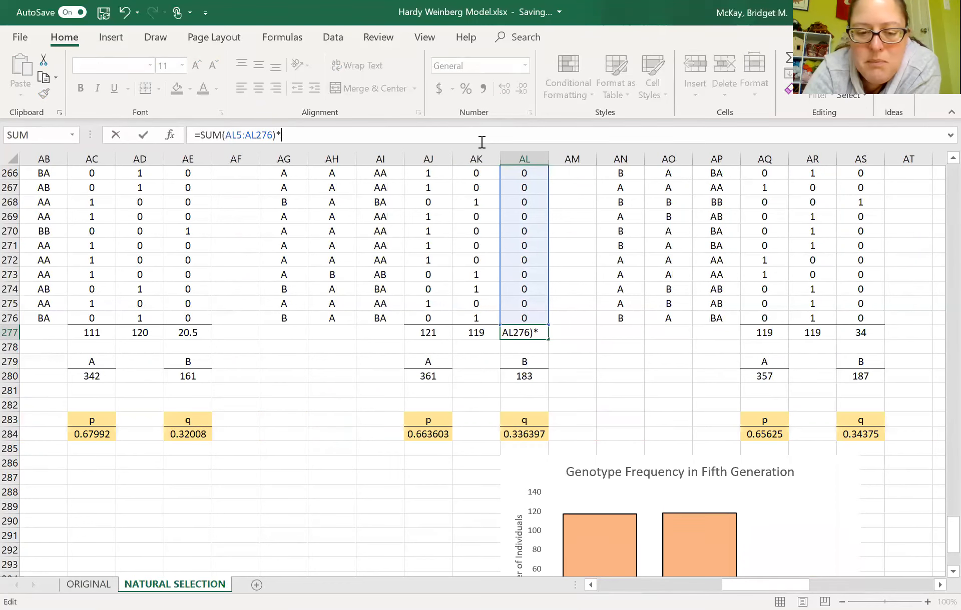
type(".5")
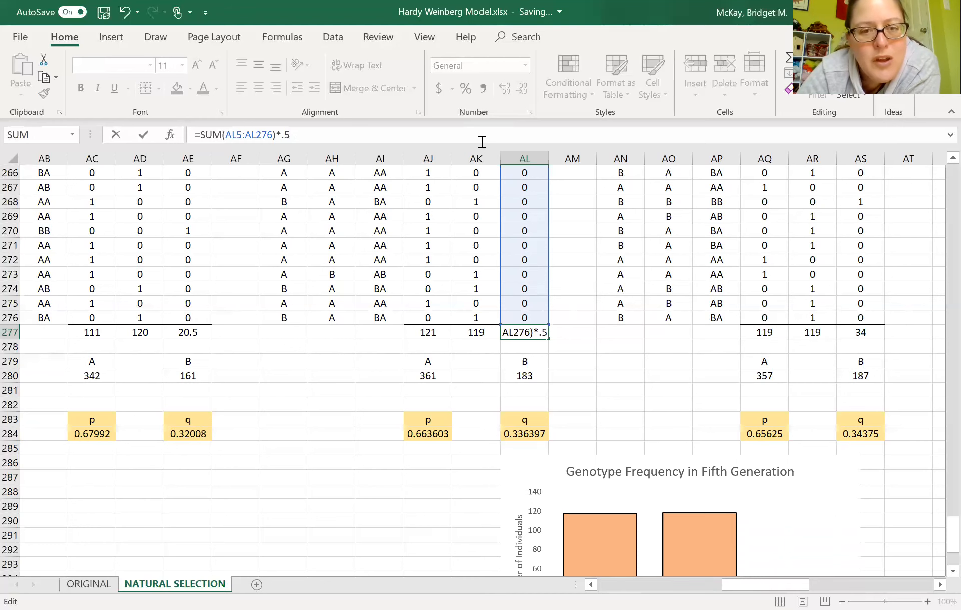
key("Return")
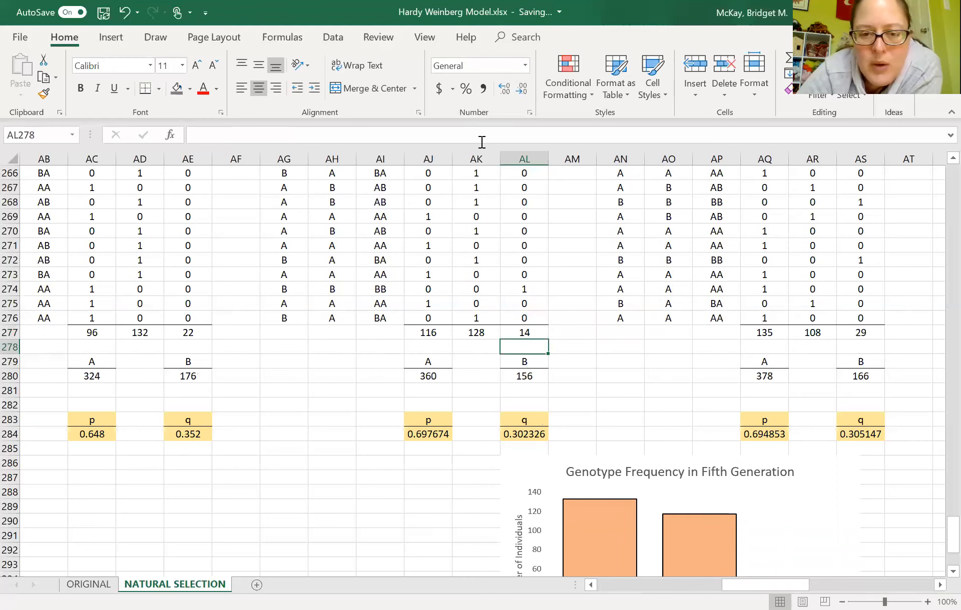
- Multiply Generation 6's BB genotype sum in AS277 by .5, making the formula =SUM(AS5:AS276)*.5
left_click(861, 333)
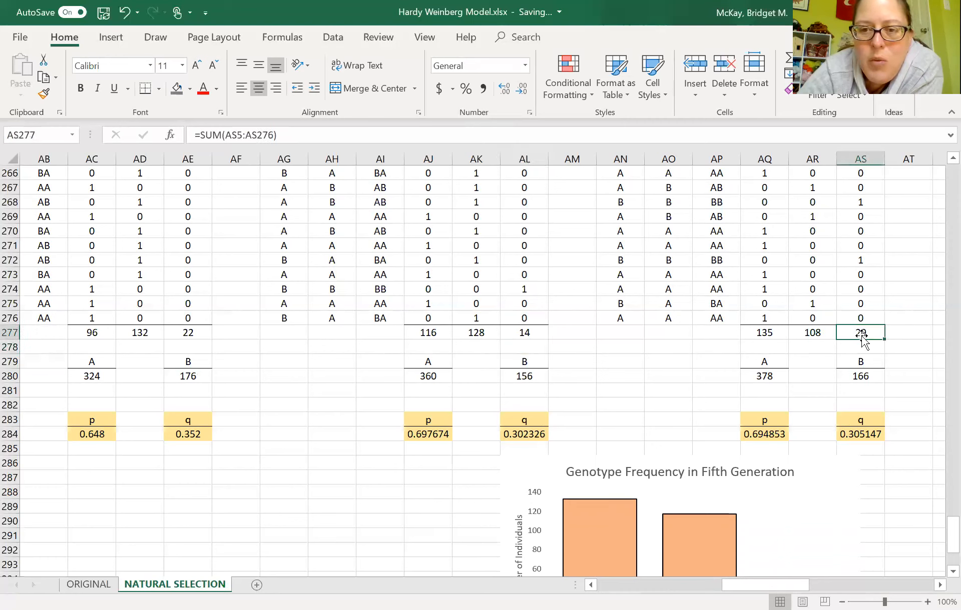
left_click(450, 138)
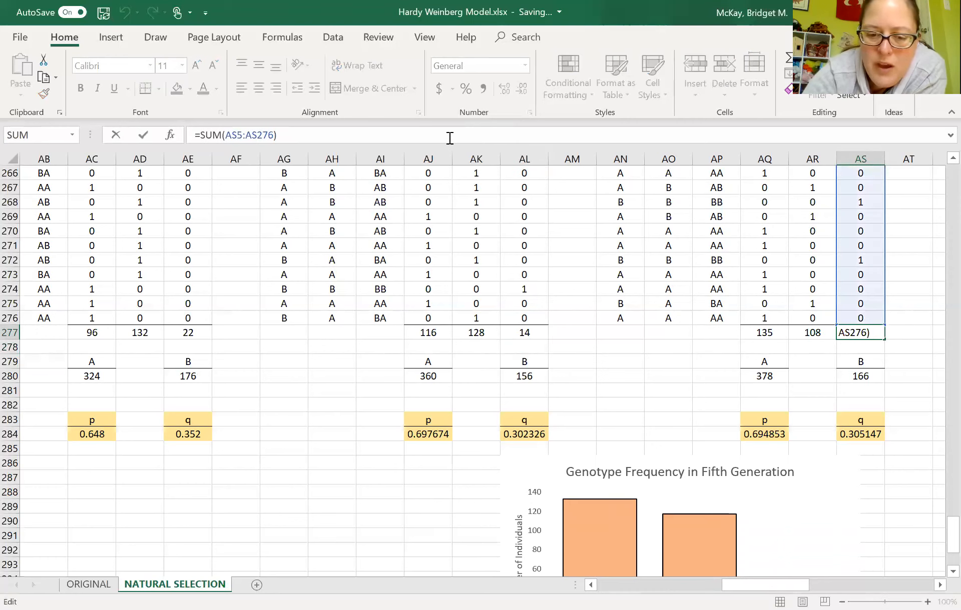
type("*.5")
key("Return")
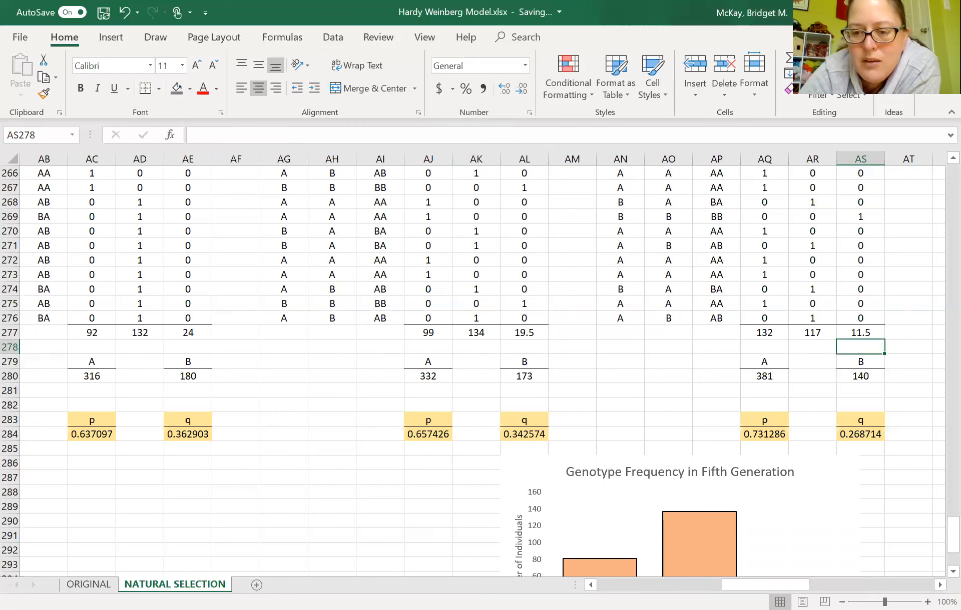
- Multiply Generation 7's BB genotype sum in AZ277 by 5, making the formula =SUM(AZ5:AZ276)*5
left_click(939, 586)
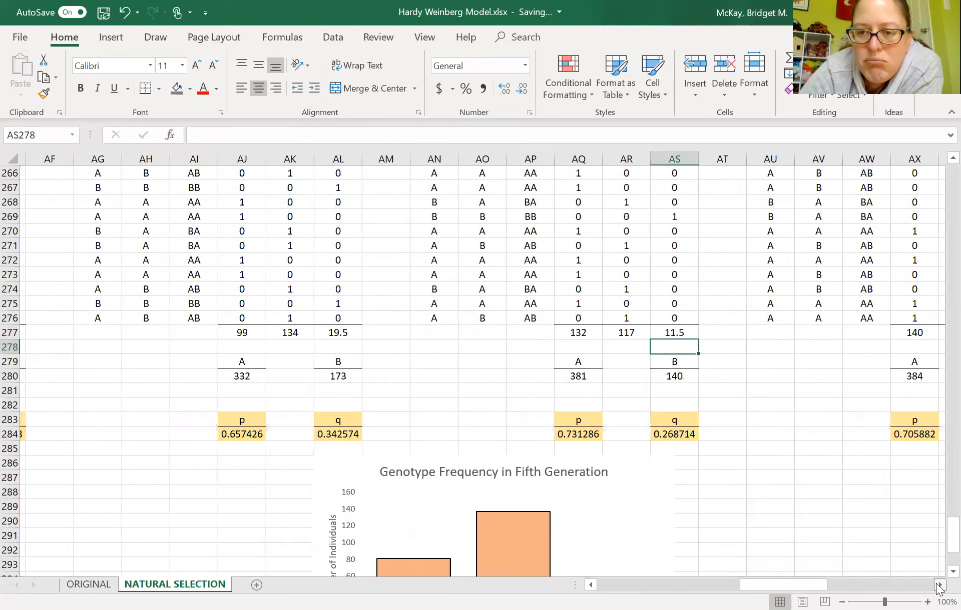
left_click(937, 585)
left_click(937, 585)
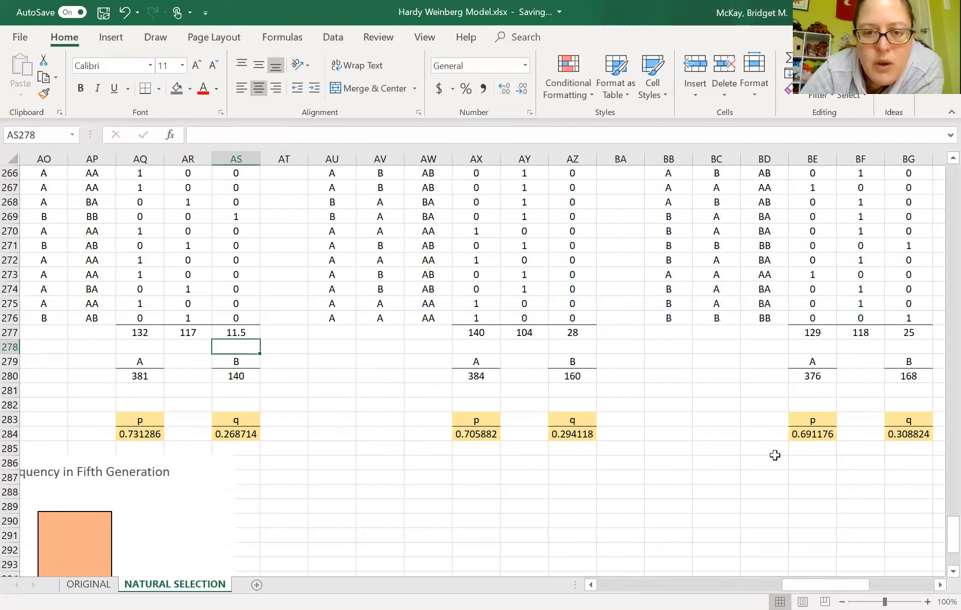
left_click(572, 333)
left_click(465, 135)
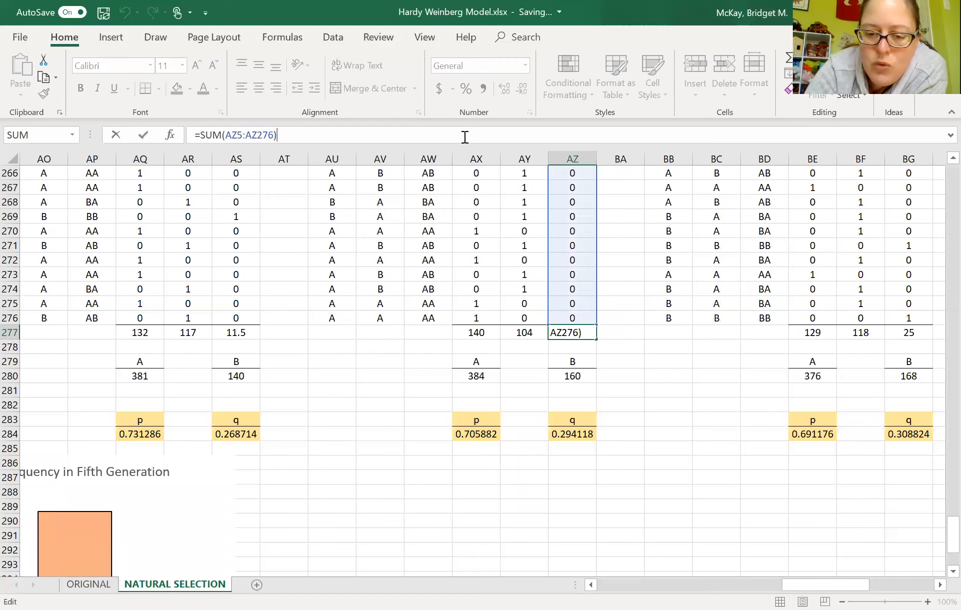
type("*")
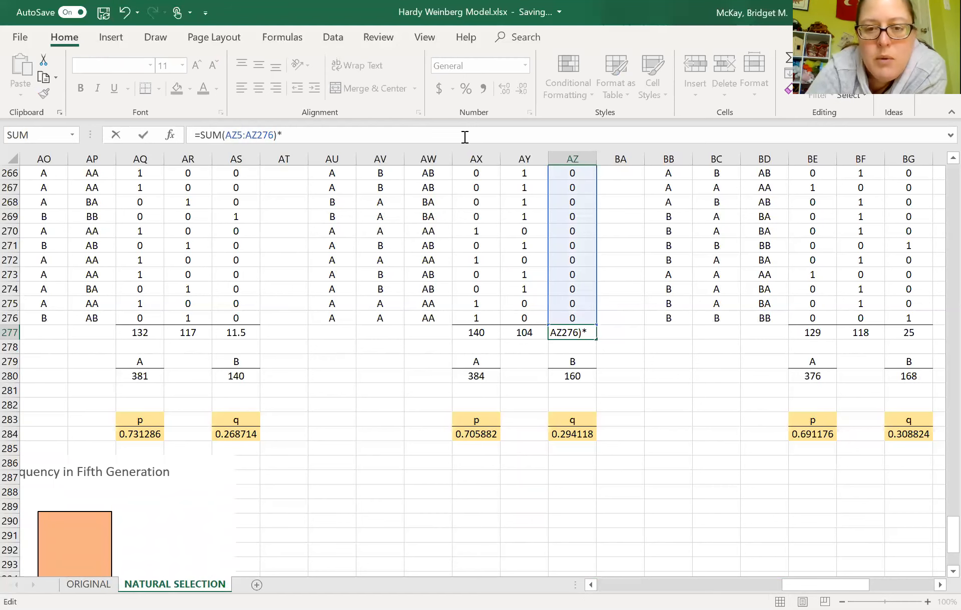
type("5")
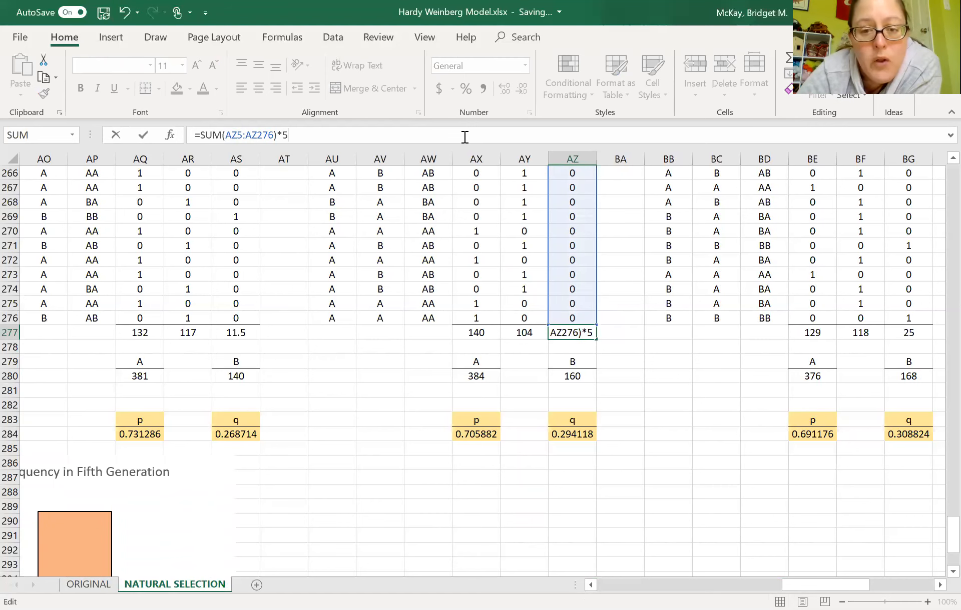
key("Return")
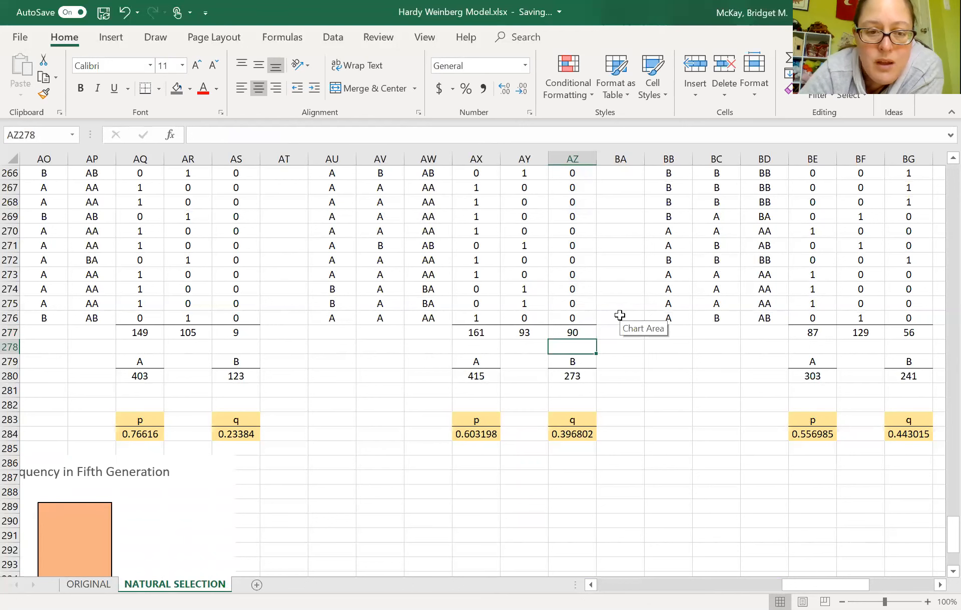
- Correct the multiplier of Generation 7's BB genotype sum in AZ277 to .5, giving =SUM(AZ5:AZ276)*.5
scroll(620, 315, "right", 3)
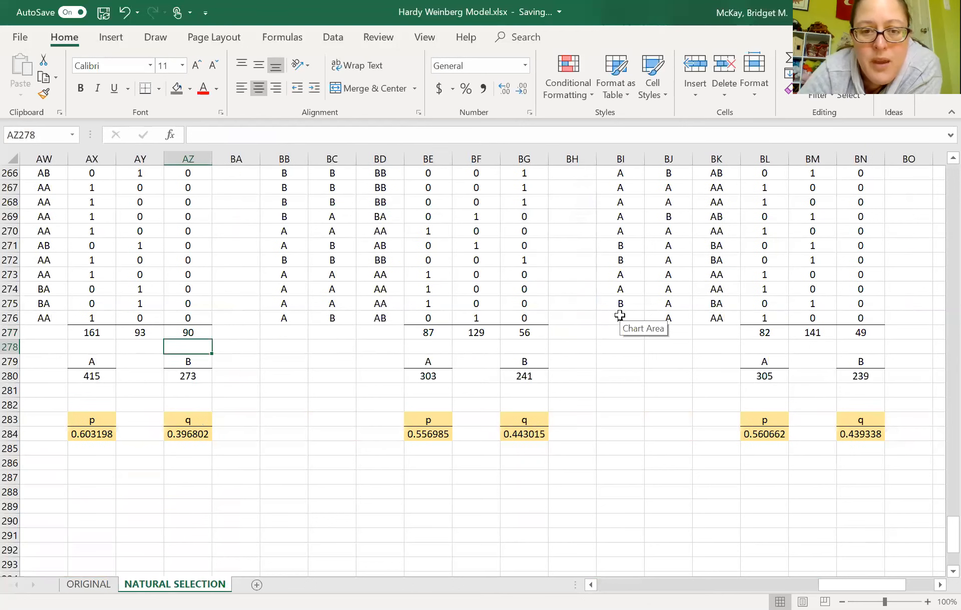
left_click(531, 332)
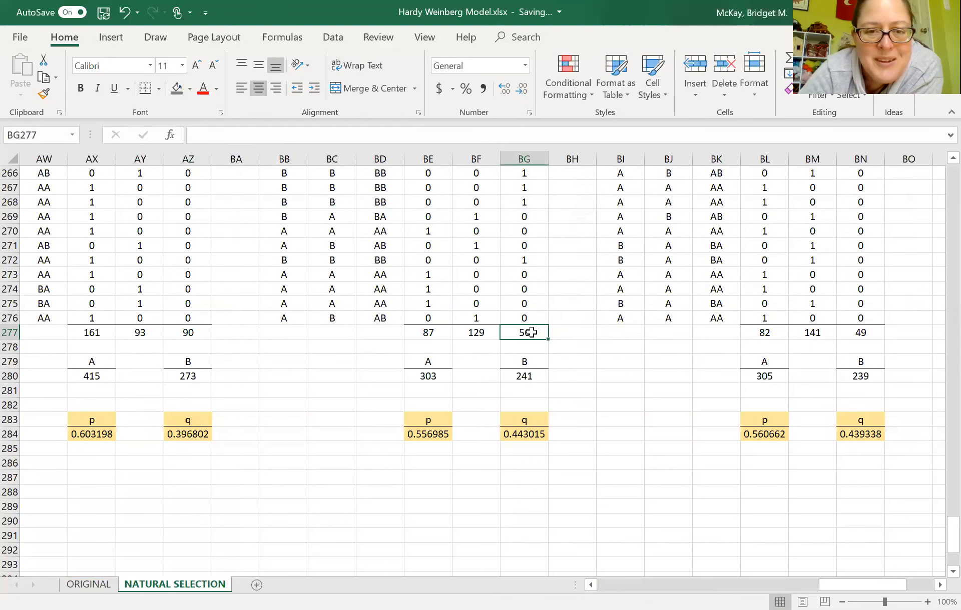
left_click(204, 331)
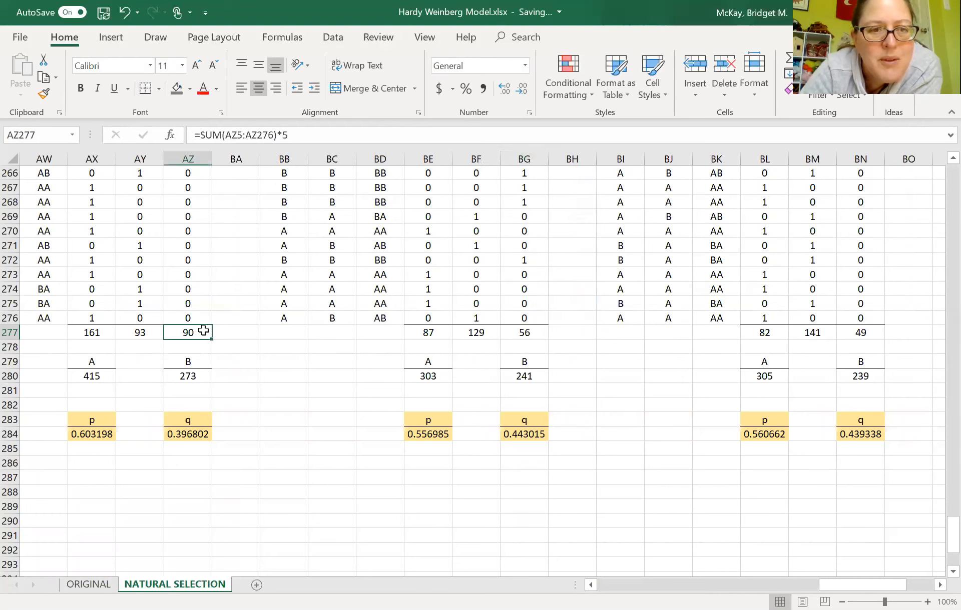
left_click(282, 135)
type(".5")
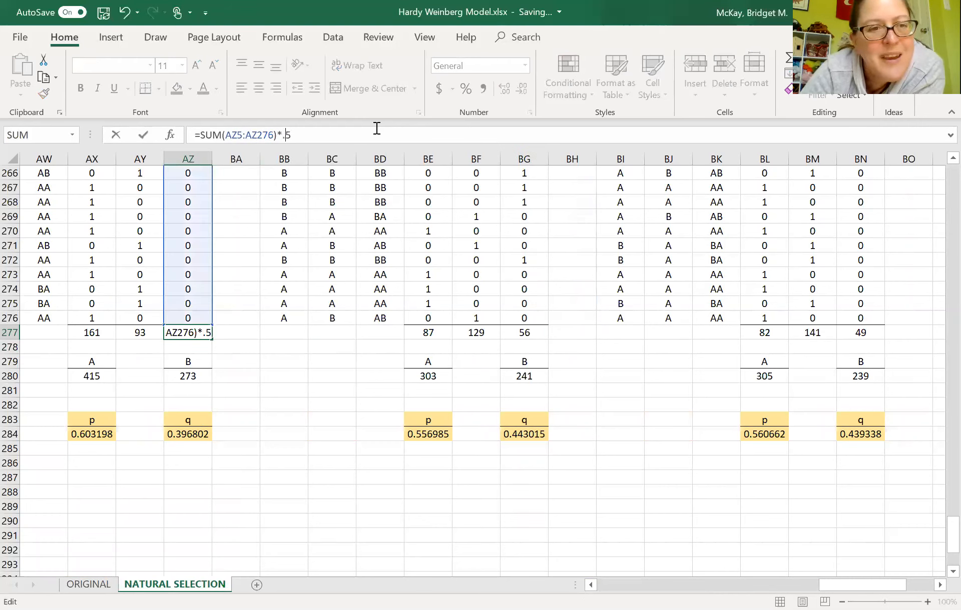
key("Return")
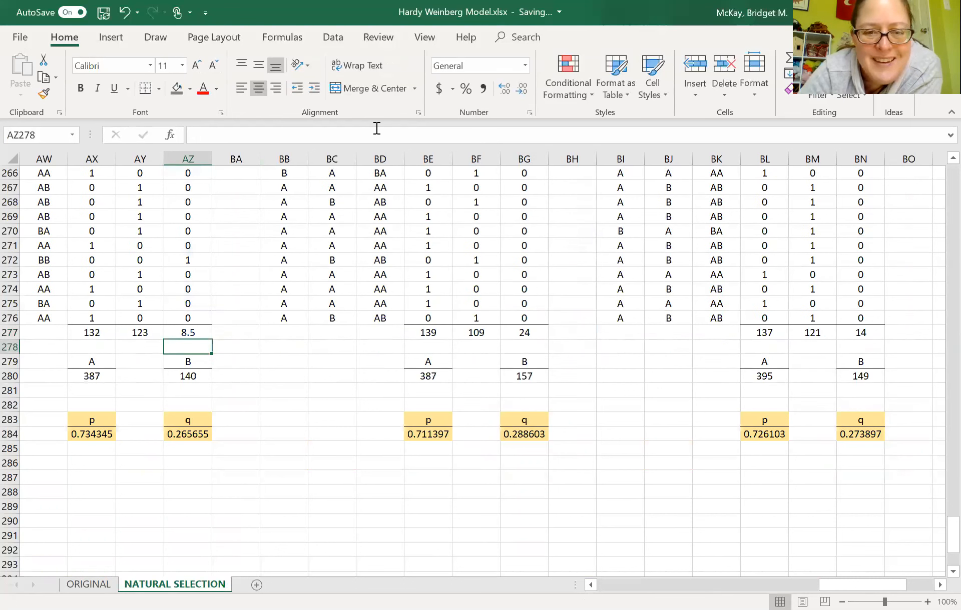
- Multiply Generation 8's BB genotype sum in BG277 by .5, making the formula =SUM(BG5:BG276)*.5
left_click(521, 332)
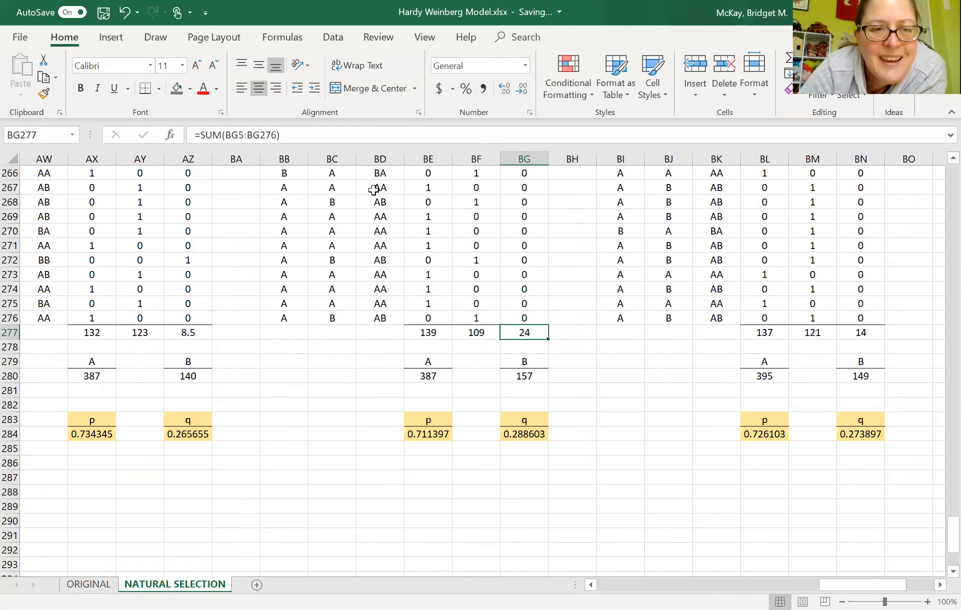
left_click(354, 133)
type("*")
type(".5")
key("Return")
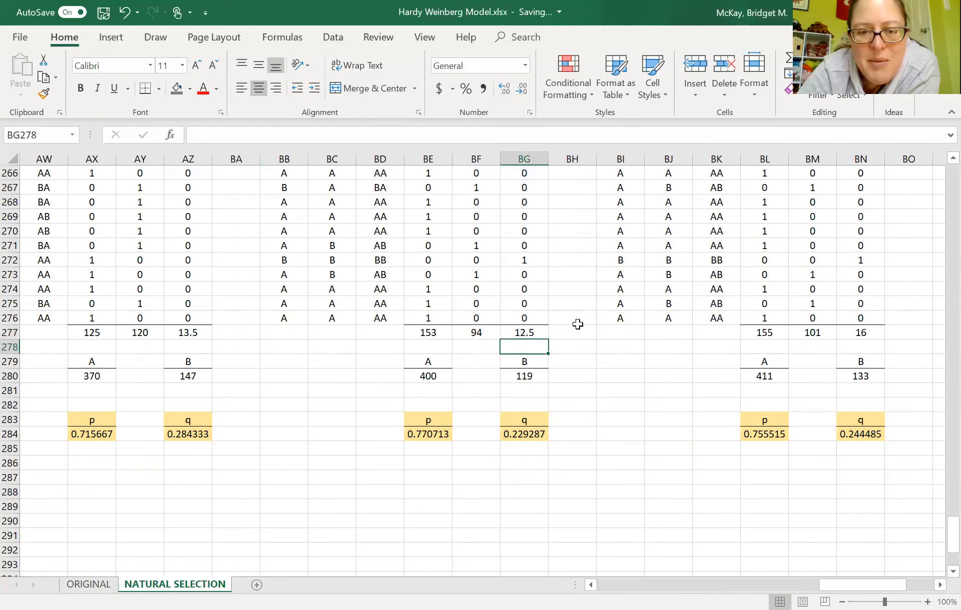
- Multiply Generation 9's BB genotype sum in BN277 by .5, making the formula =SUM(BN5:BN276)*.5
left_click(854, 334)
left_click(627, 134)
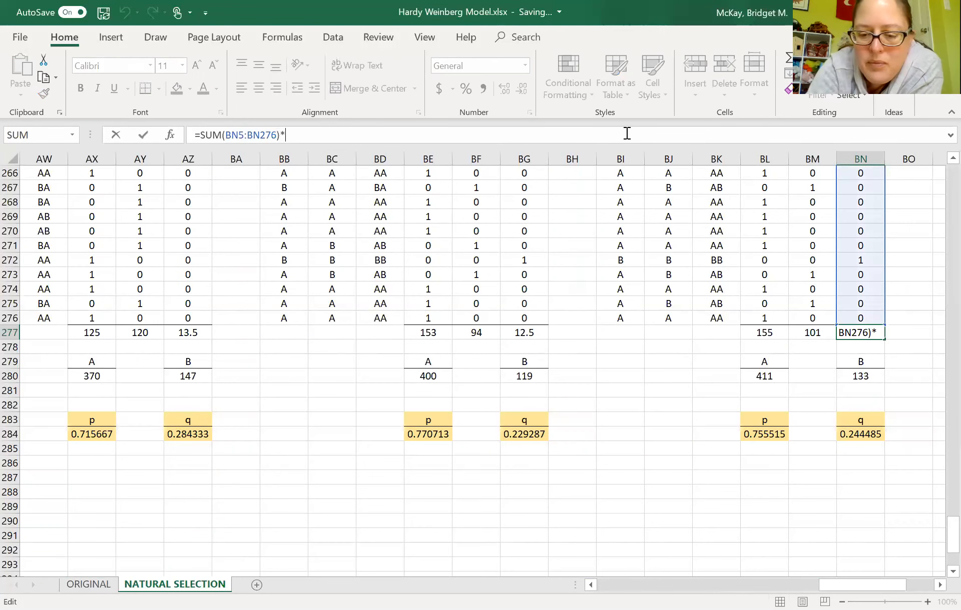
type("*.5")
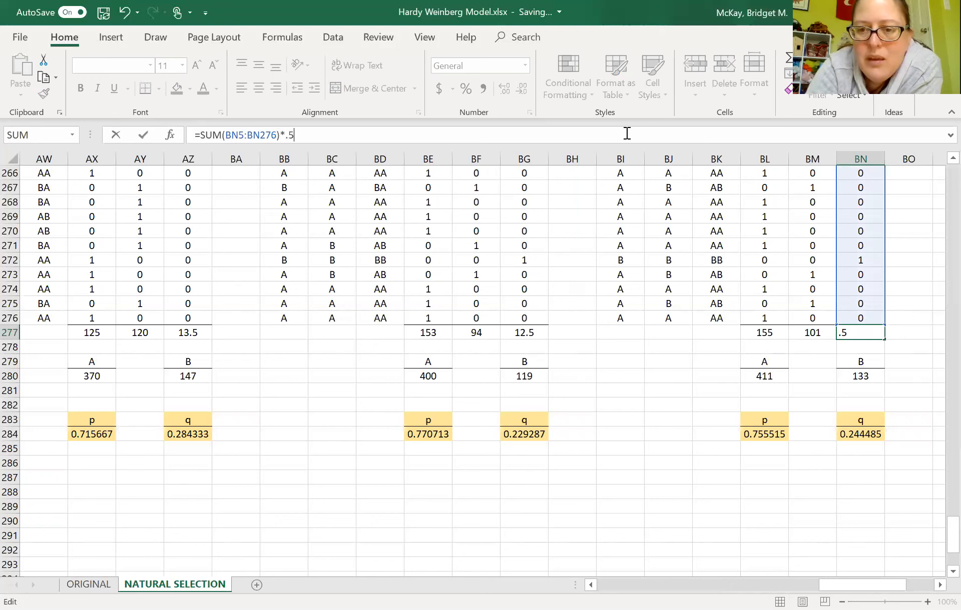
key("Return")
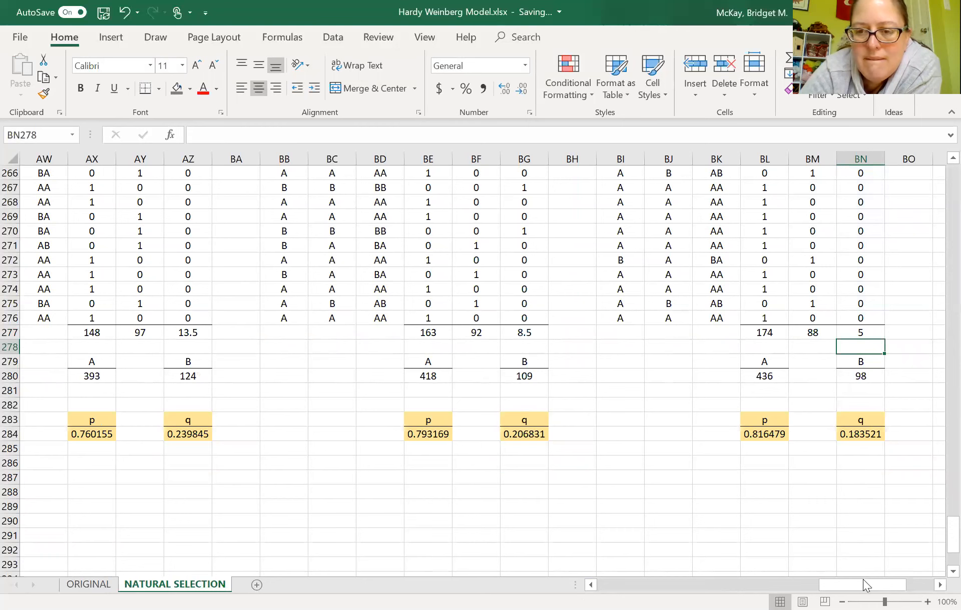
- Multiply Generation 10's BB genotype sum in BU277 by .5, making the formula =SUM(BU5:BU276)*.5
scroll(887, 582, "right", 3)
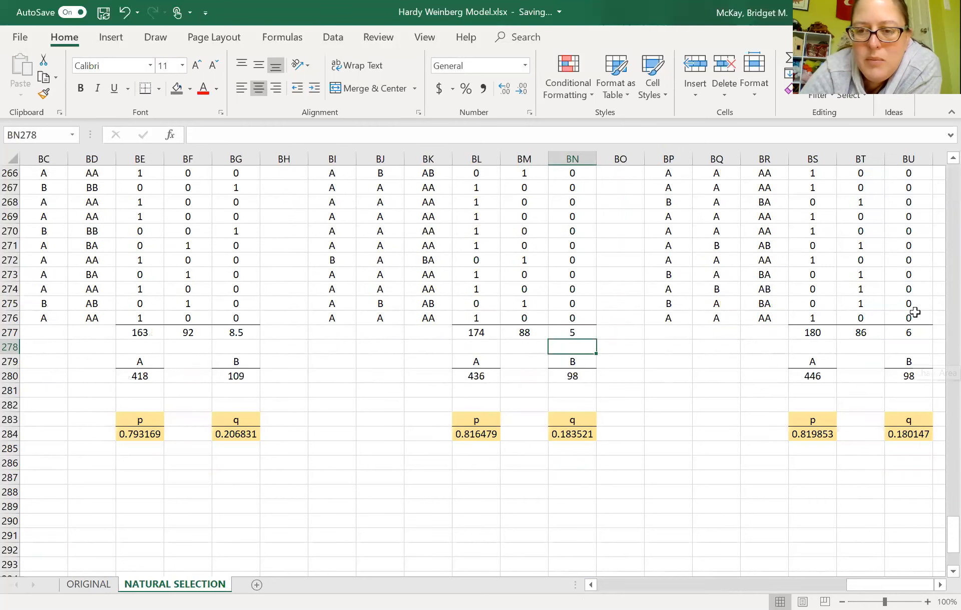
left_click(908, 331)
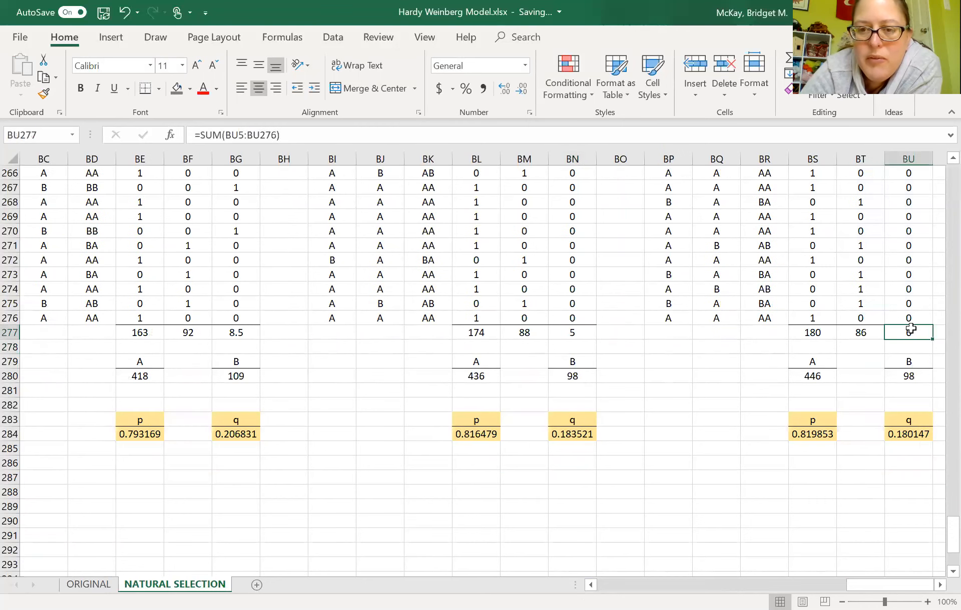
left_click(701, 136)
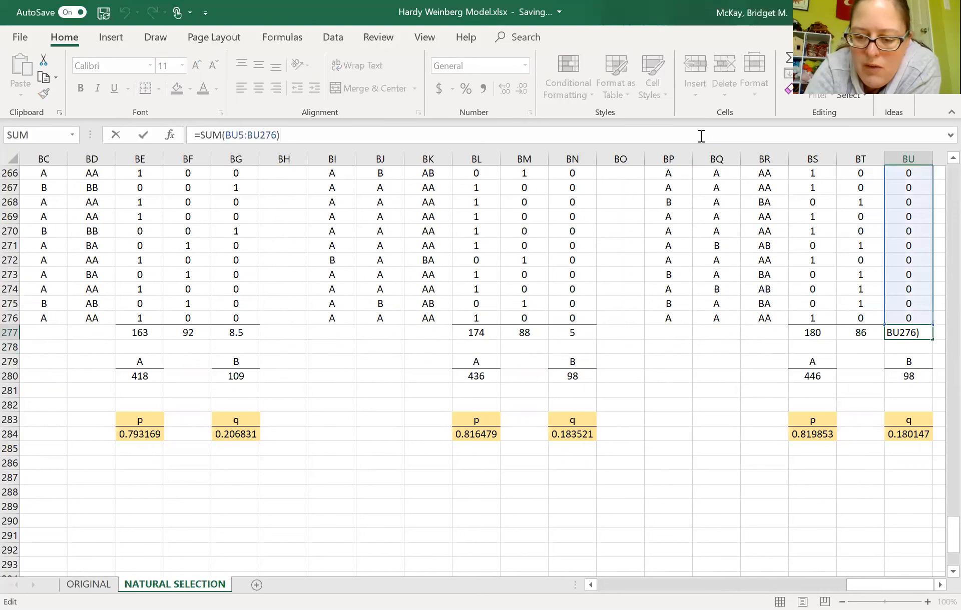
type("*")
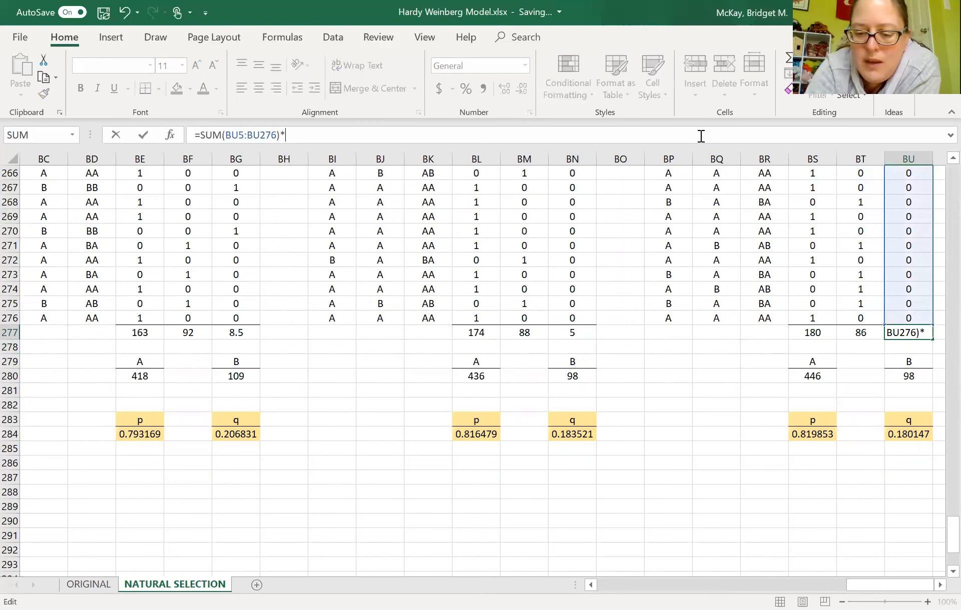
type(".5")
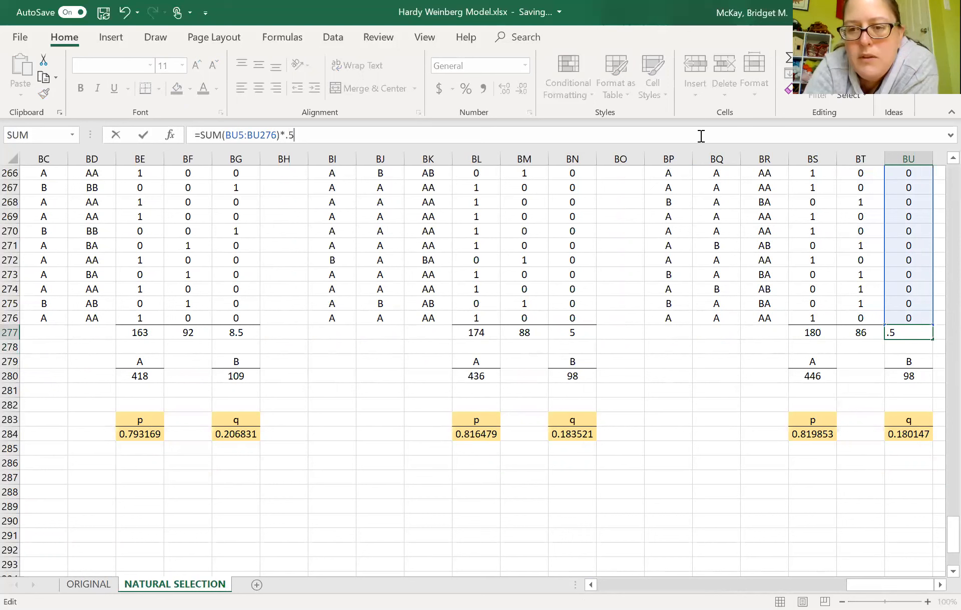
key("Return")
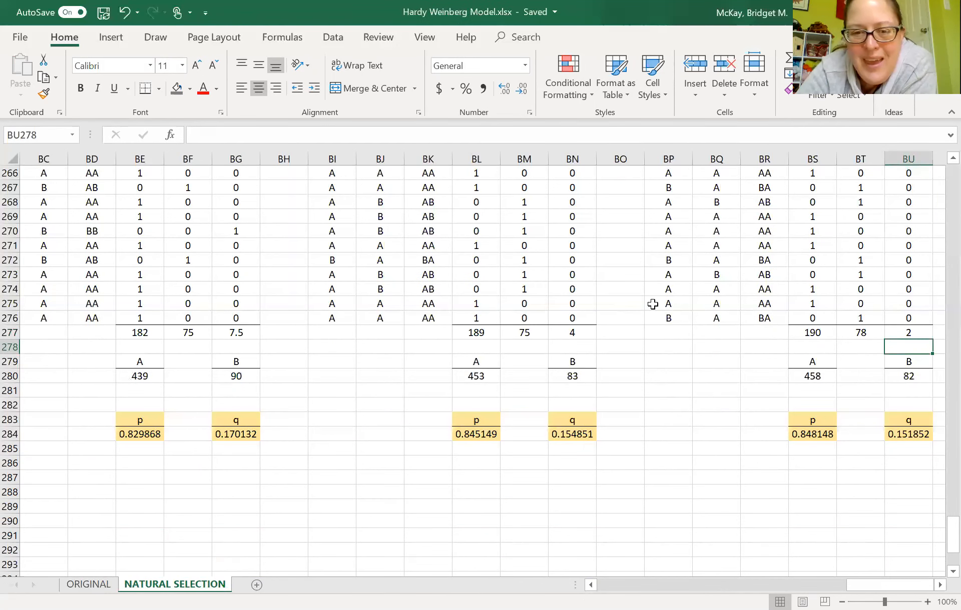
- Delete the Genotype Frequency in Fifth Generation chart from the NATURAL SELECTION sheet
scroll(580, 468, "left", 2)
scroll(581, 467, "left", 4)
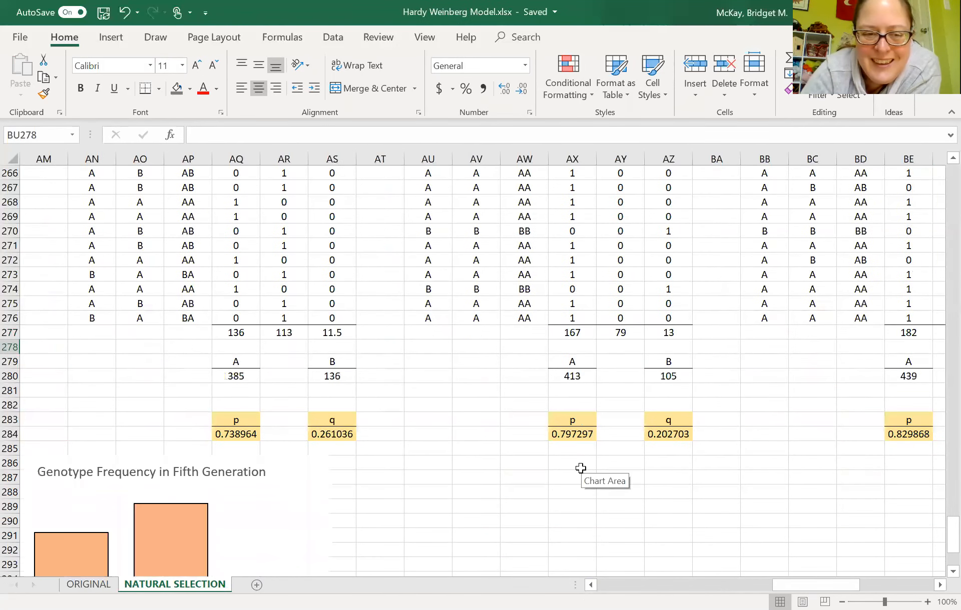
scroll(580, 468, "left", 4)
left_click(602, 515)
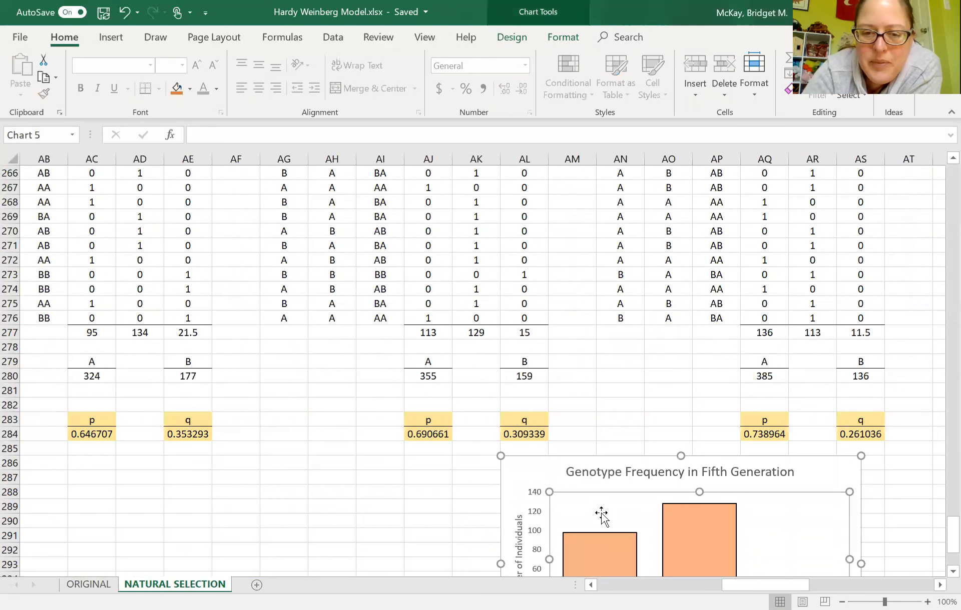
left_click(532, 466)
key("Delete")
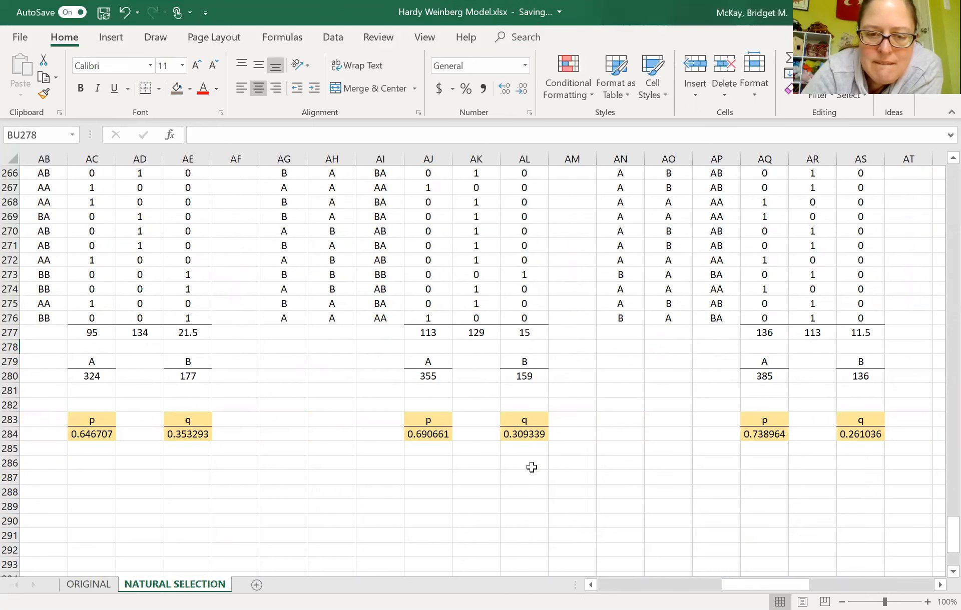
- Start the research question in D289 with "Question: What happens to the frequency of the p and q alleles if the environment changes"
scroll(532, 467, "left", 9)
scroll(535, 463, "up", 3)
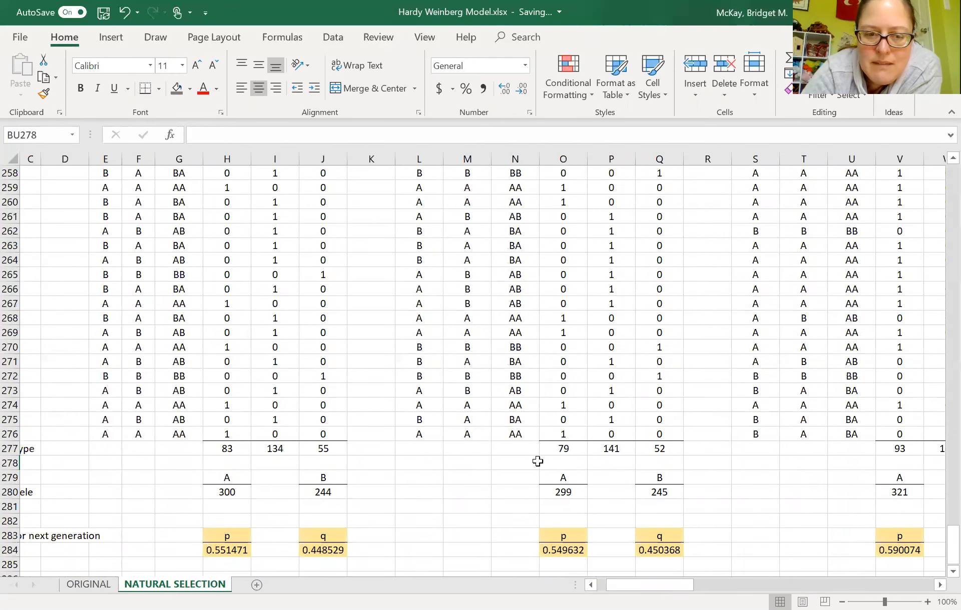
scroll(537, 461, "down", 5)
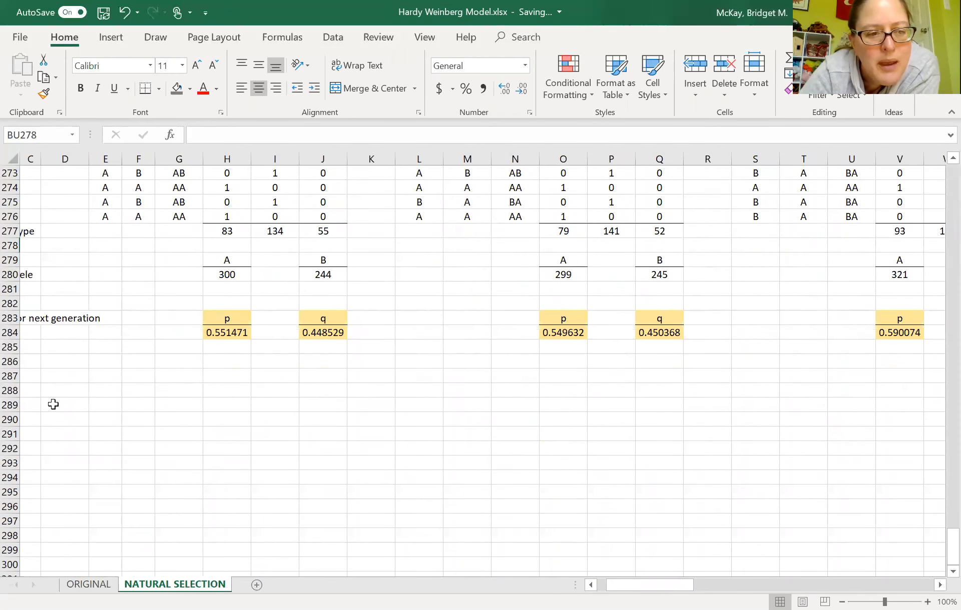
left_click(53, 405)
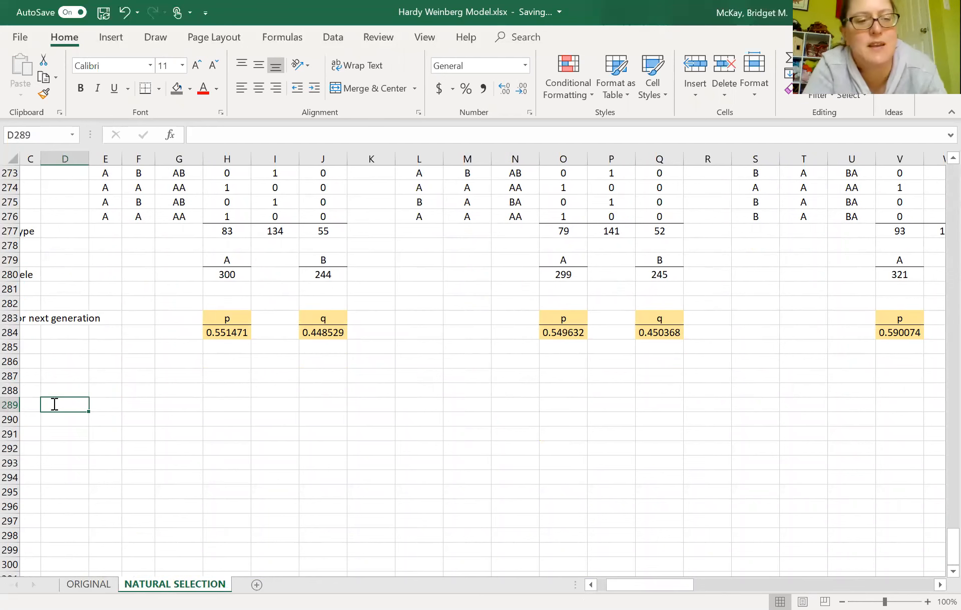
type("Question: Wha thappen")
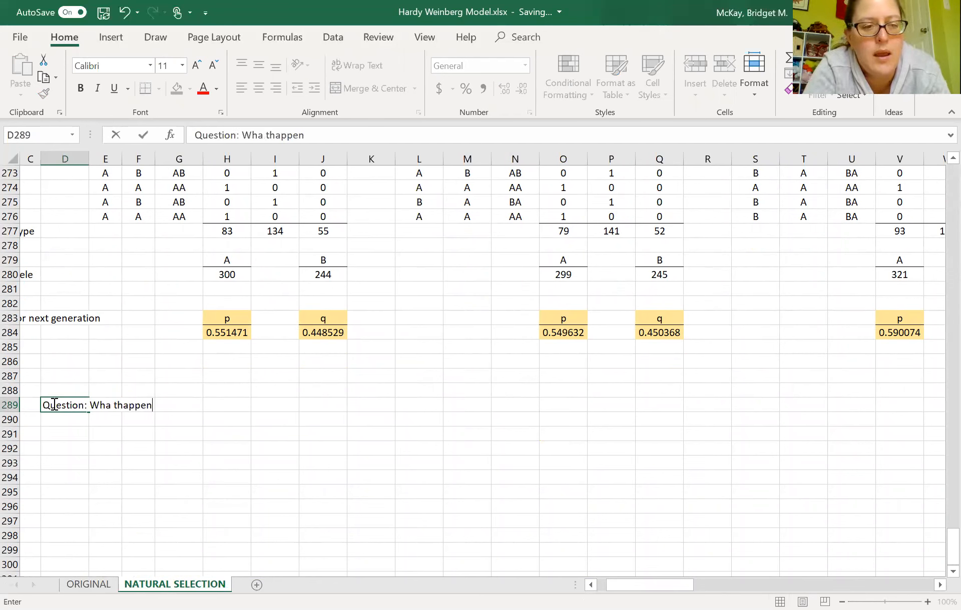
key("BackSpace")
key("BackSpace")
key("BackSpace")
key("BackSpace")
key("BackSpace")
key("BackSpace")
key("BackSpace")
key("BackSpace")
type("t happens to the frequency of the p and qu")
key("BackSpace")
type("alleles if the ")
type("environment ch")
type("anges in")
key("BackSpace")
key("BackSpace")
- Continue the question in D289 with "after the third generation in such a way that it"
type("after the thrid")
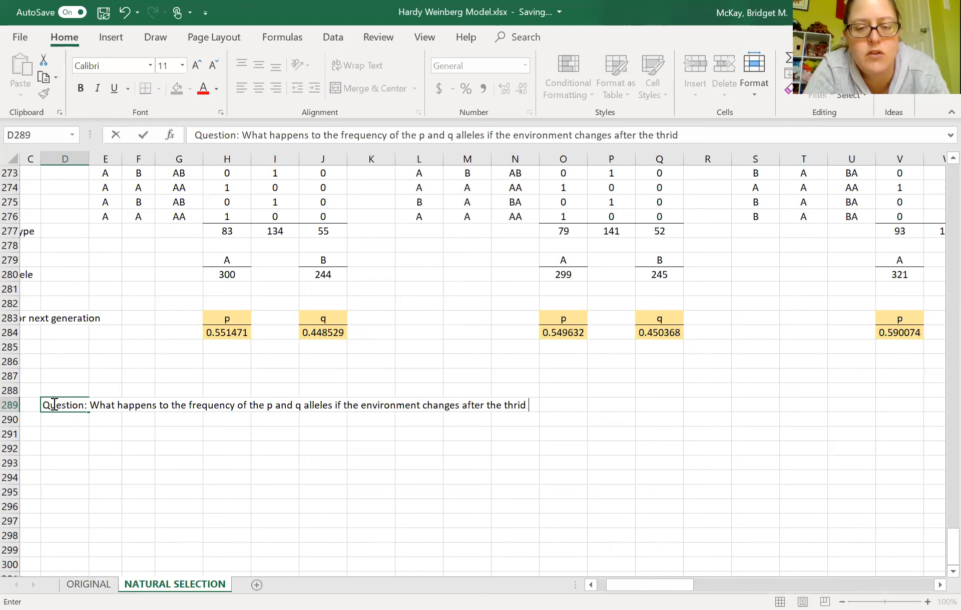
key("BackSpace")
key("BackSpace")
key("BackSpace")
type("ird g")
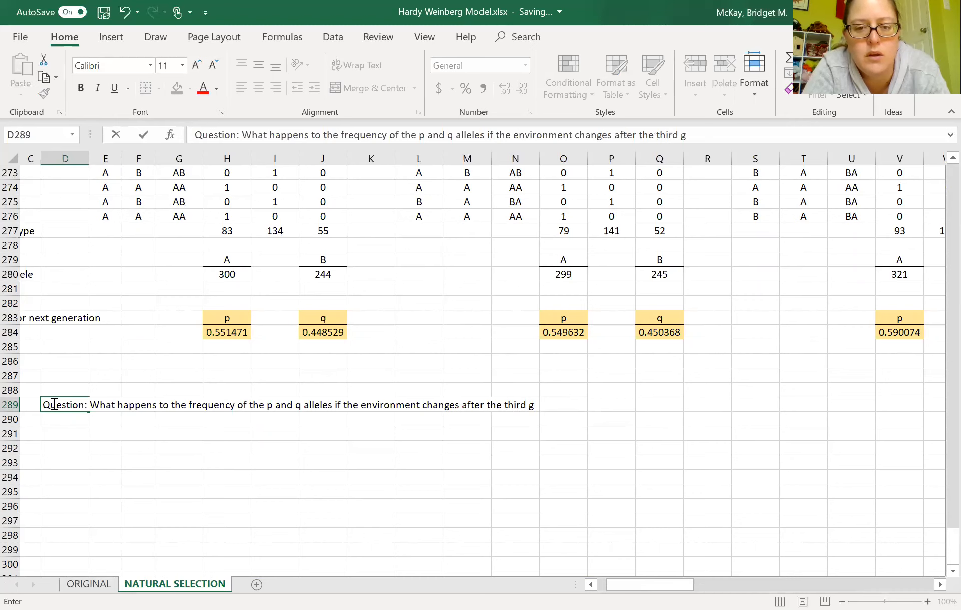
type("eneration in wuch")
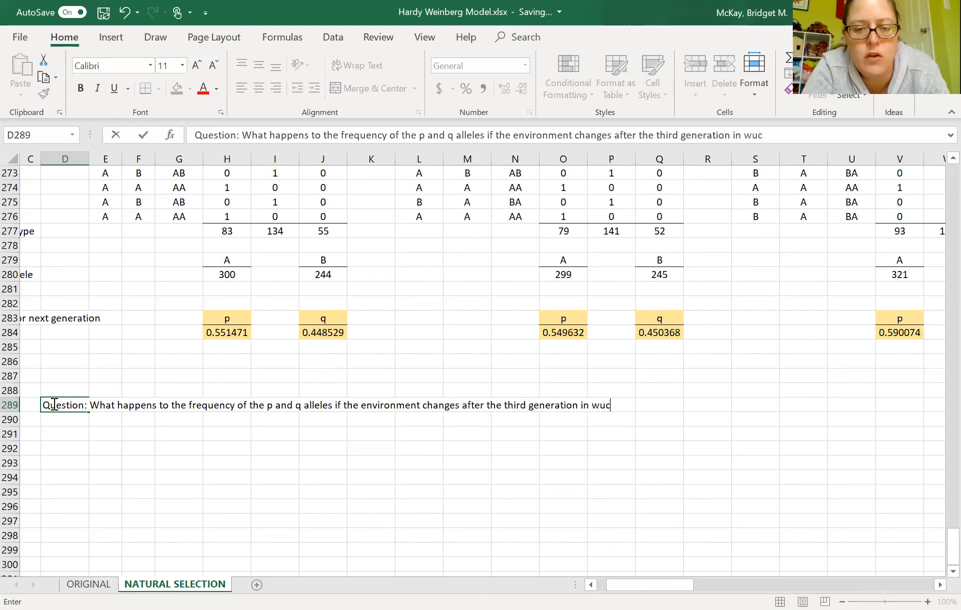
key("BackSpace")
key("BackSpace")
key("BackSpace")
key("BackSpace")
key("BackSpace")
type("su")
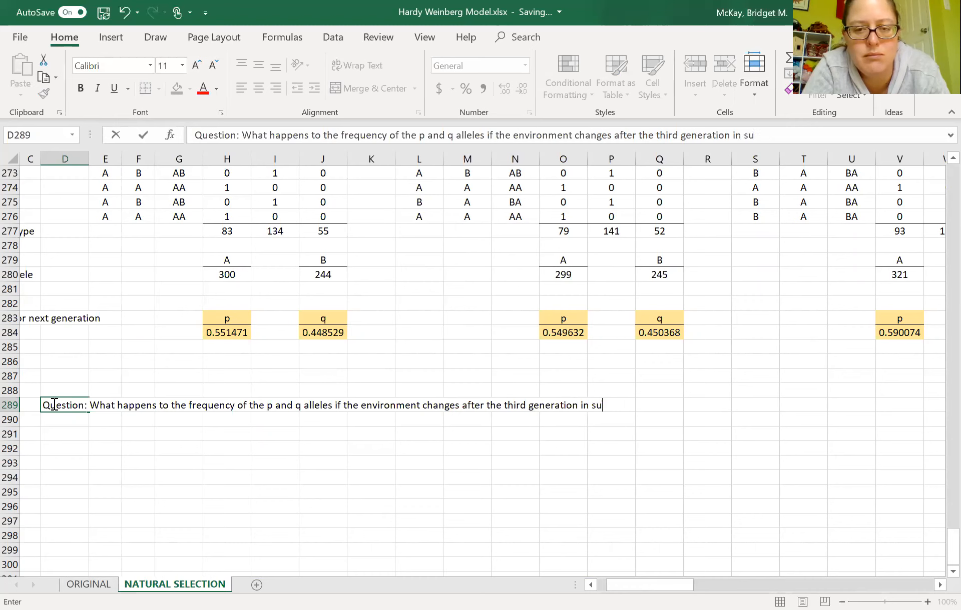
type("ch a way that it m")
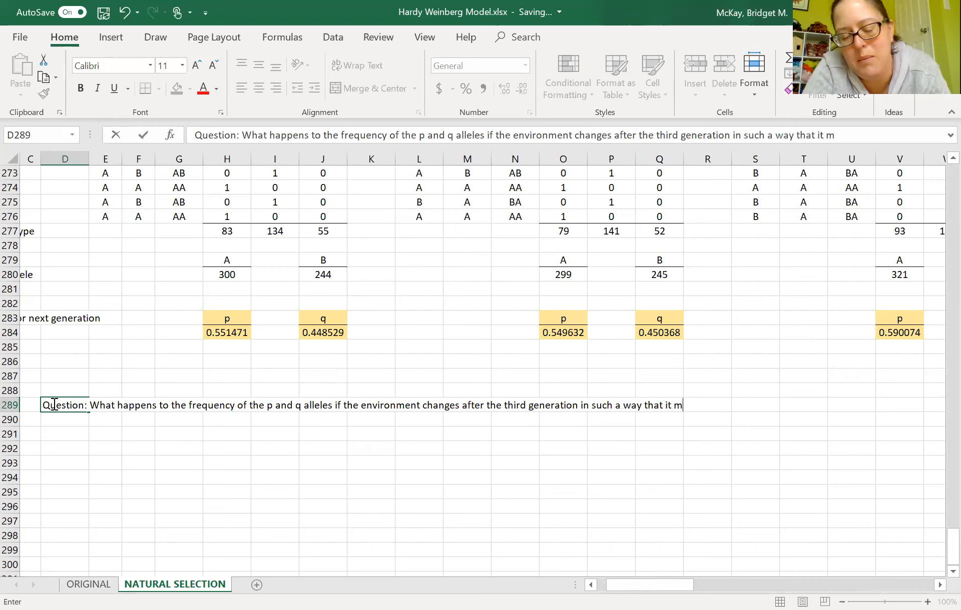
- Finish the question in D289 with "makes it so only half of the homozygous recessive (BB) indviduals can survive?"
type("akes I")
key("BackSpace")
type("i")
type("t so only ah")
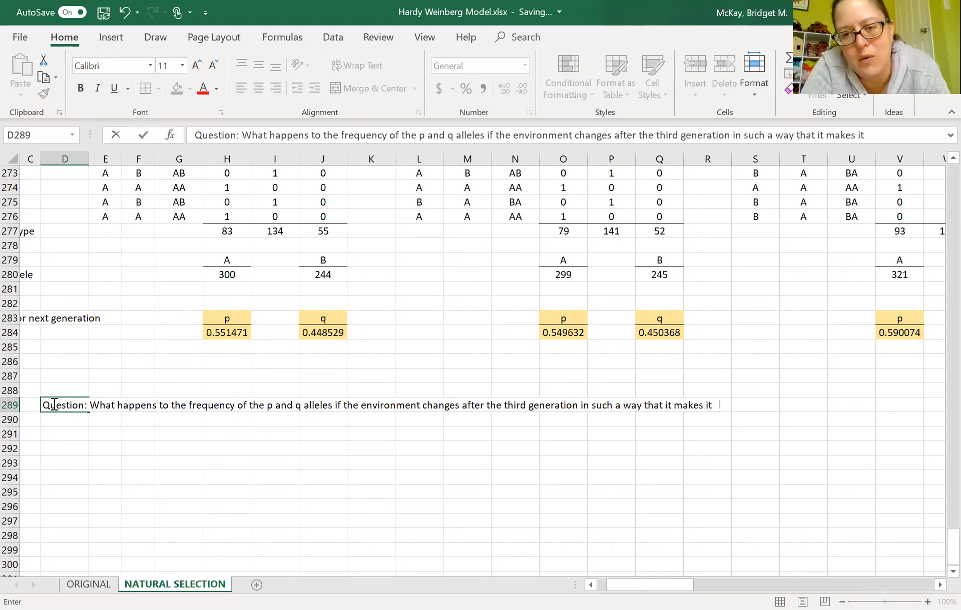
key("BackSpace")
key("BackSpace")
type("ha")
key("BackSpace")
type("alf of teh")
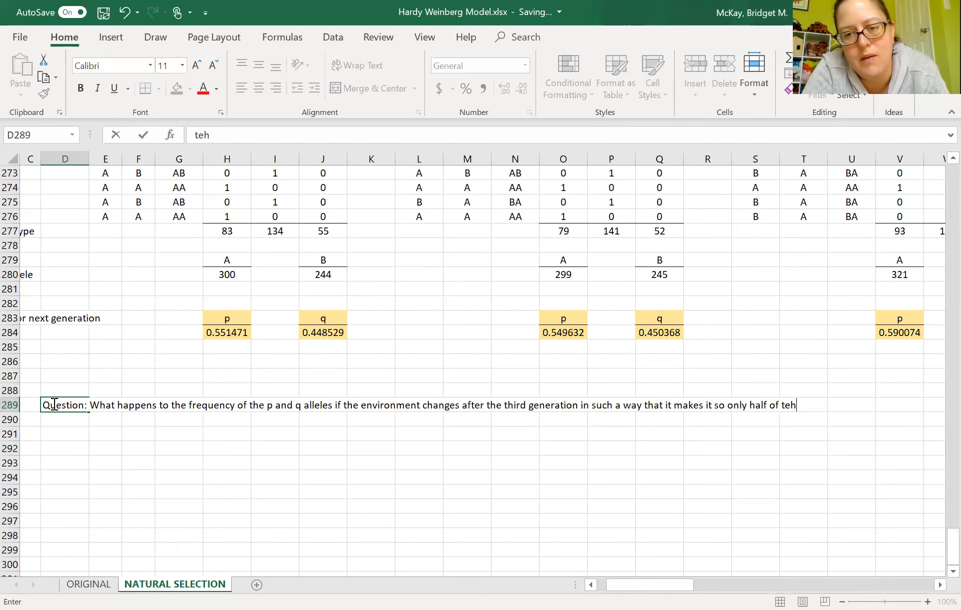
key("BackSpace")
key("BackSpace")
key("BackSpace")
key("BackSpace")
type("the homo")
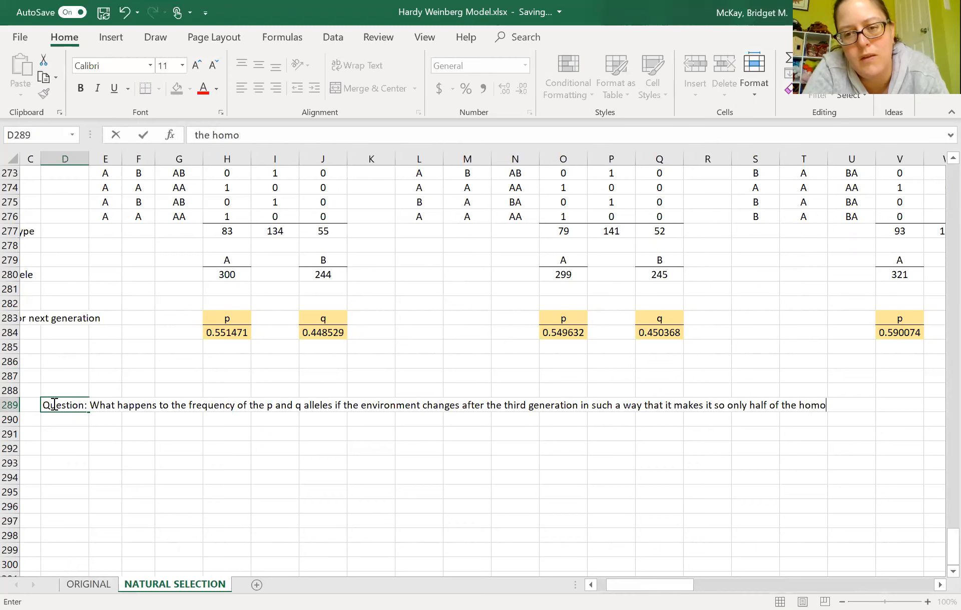
type("zygous rec")
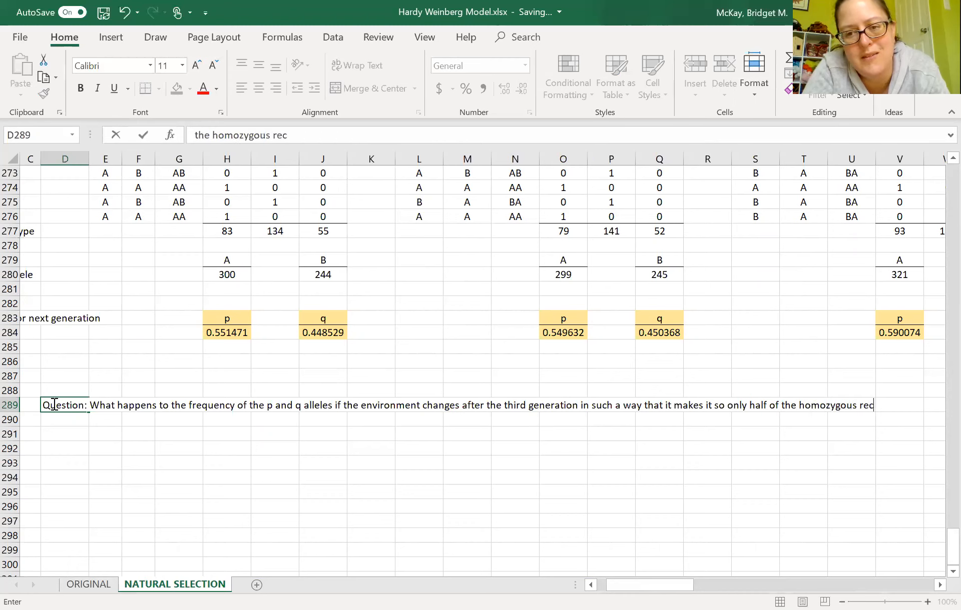
type("essive (BB) ind")
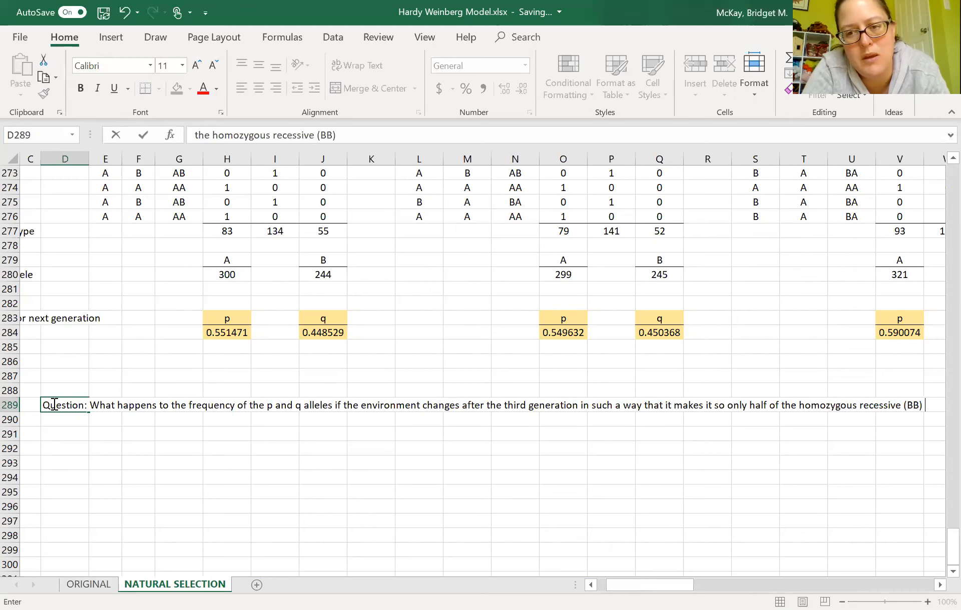
type("vidual")
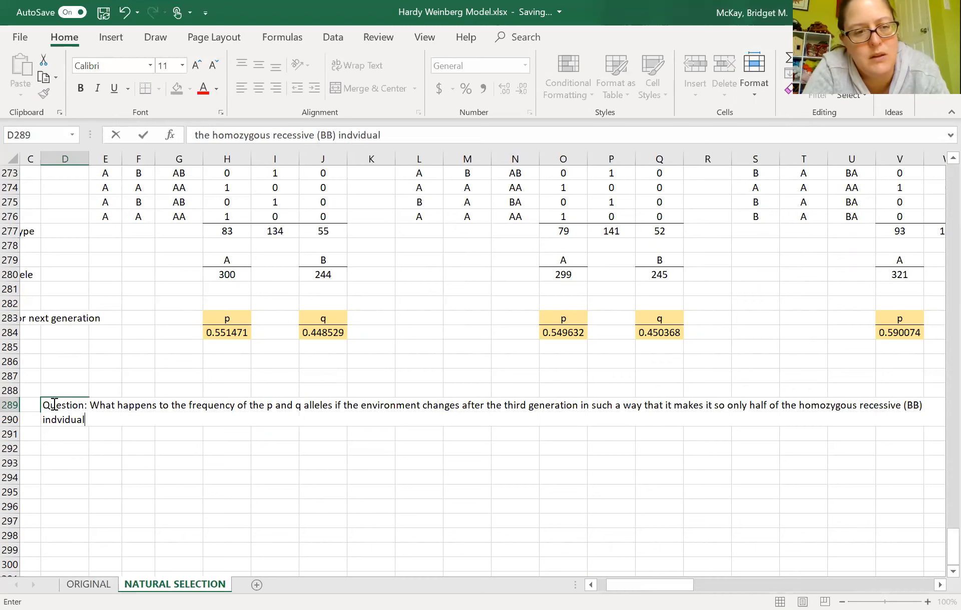
type("s can survive?")
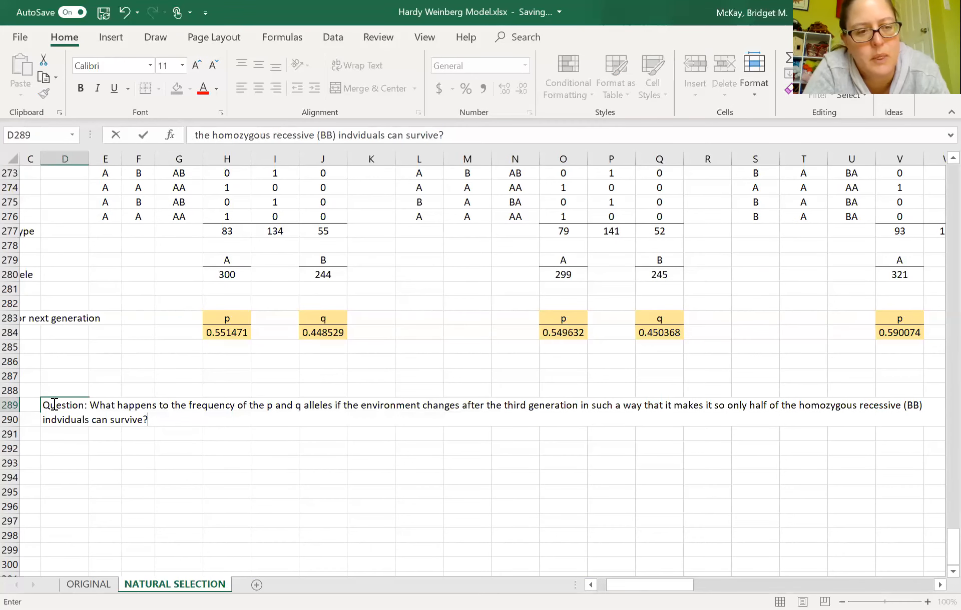
key("Return")
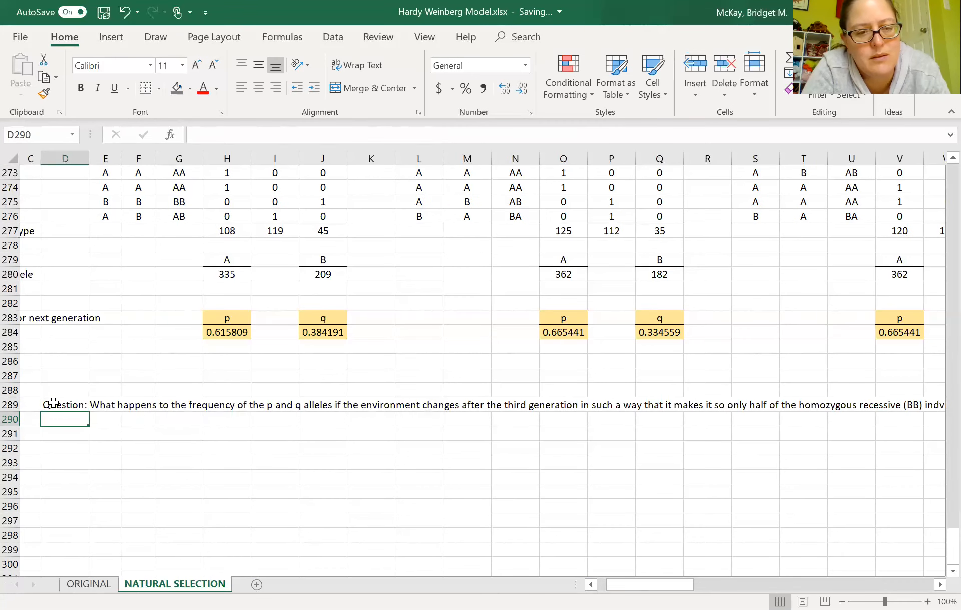
- Enter in D290 "Method: After generation 3, multiply the number of BB individuals by 0.5. This cuts the population in half, which simulates half of them dying."
type("Method: After gene")
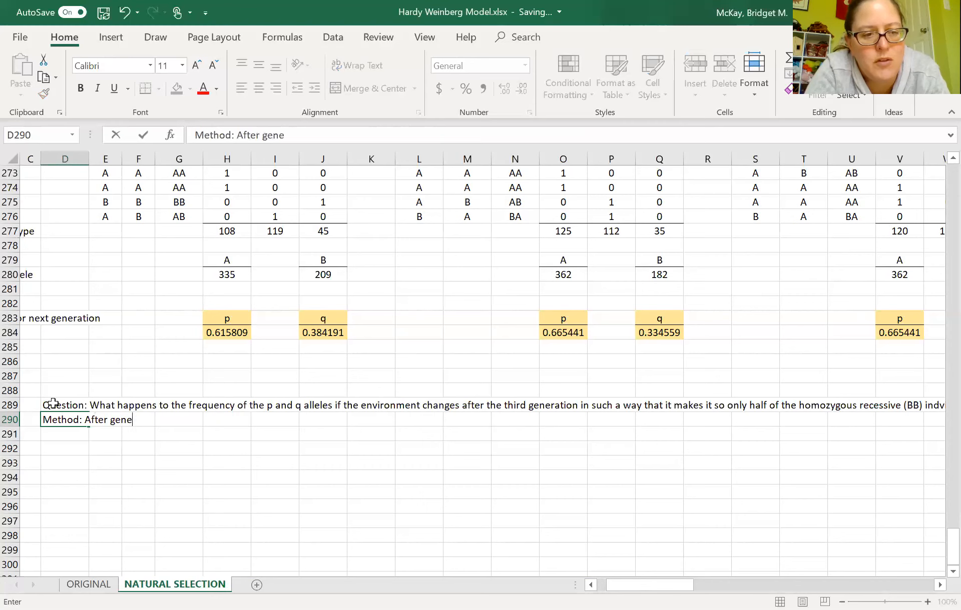
type("ration 3, mu")
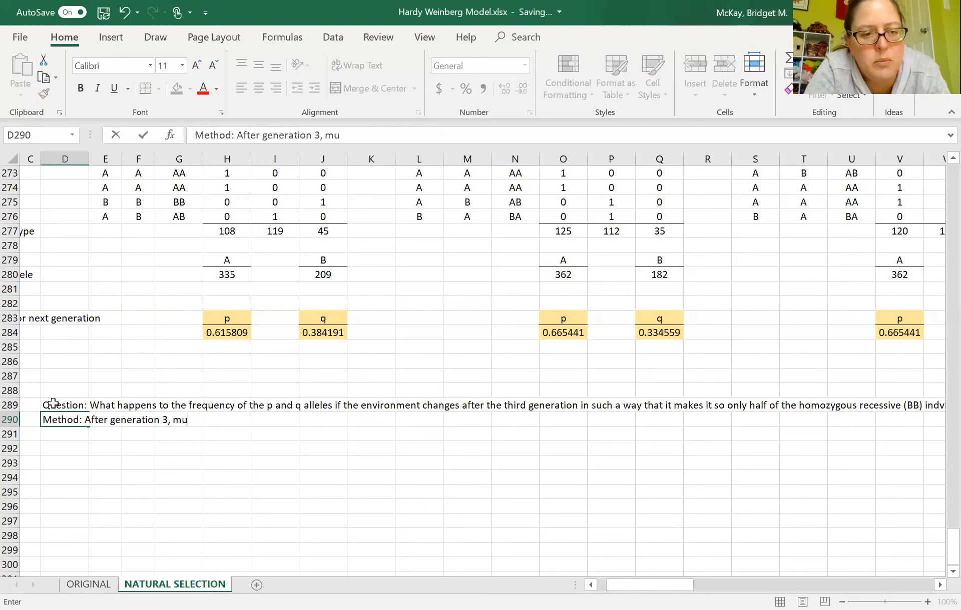
type("ltiply th")
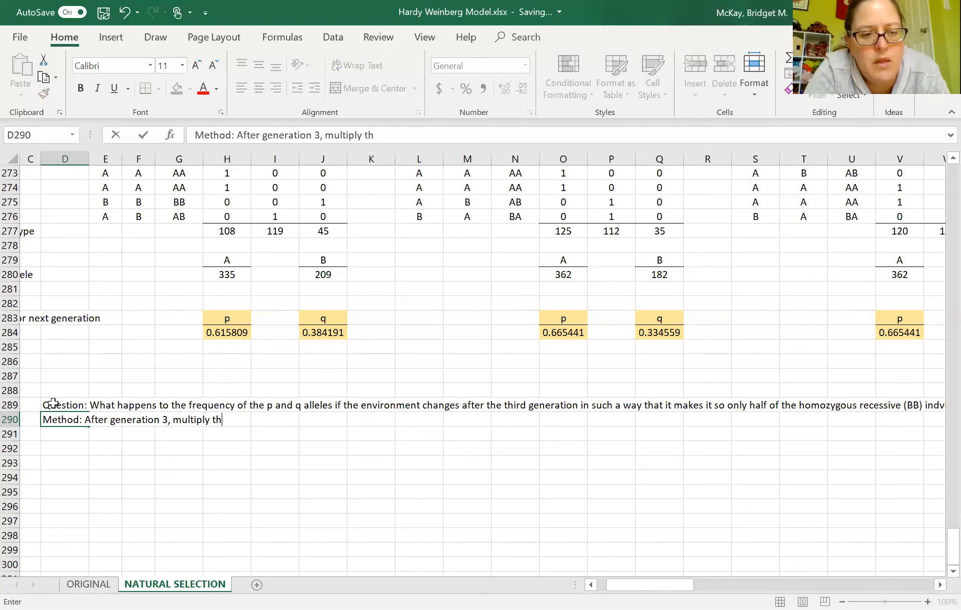
type("e number of B")
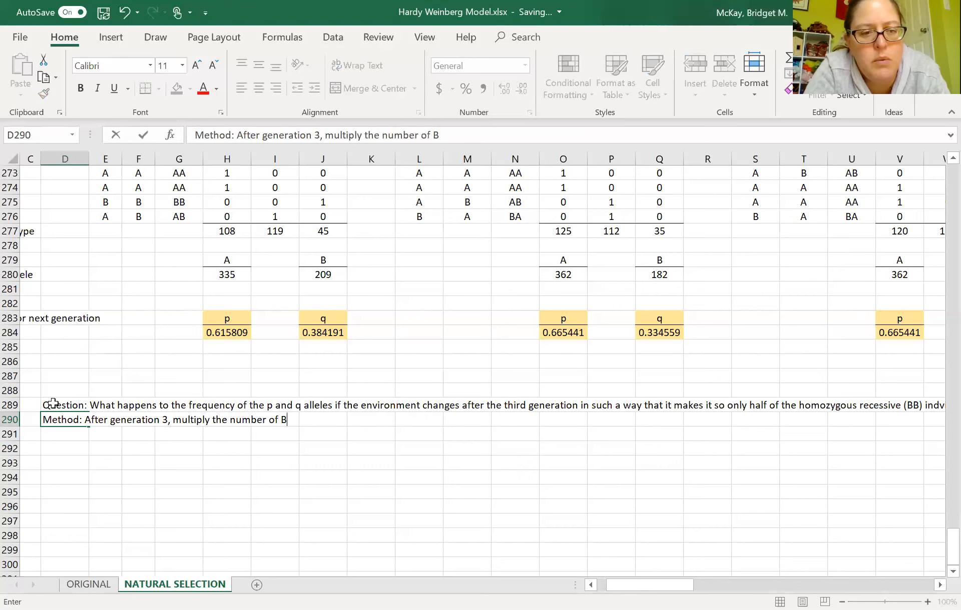
type("B individu")
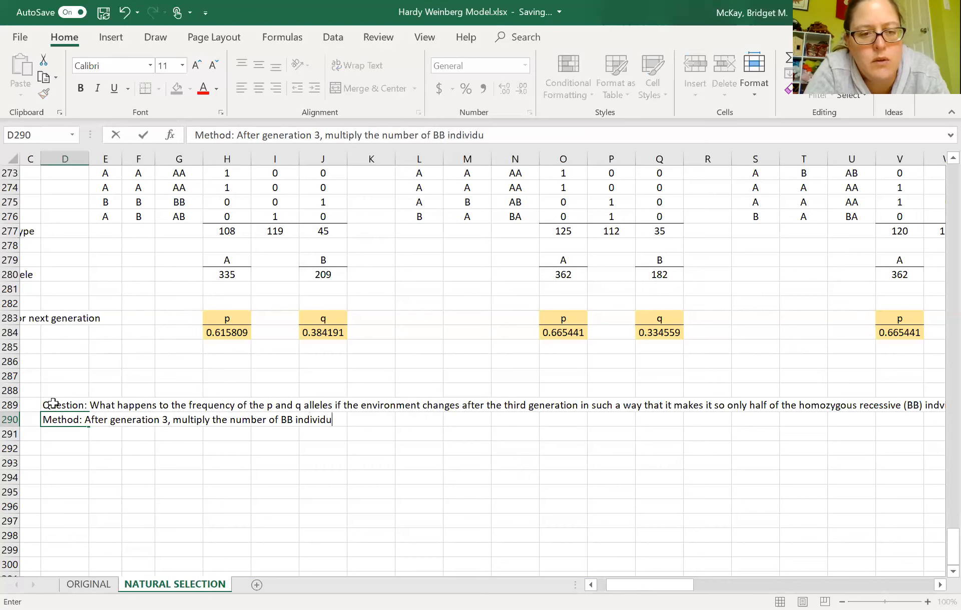
type("als by 0.")
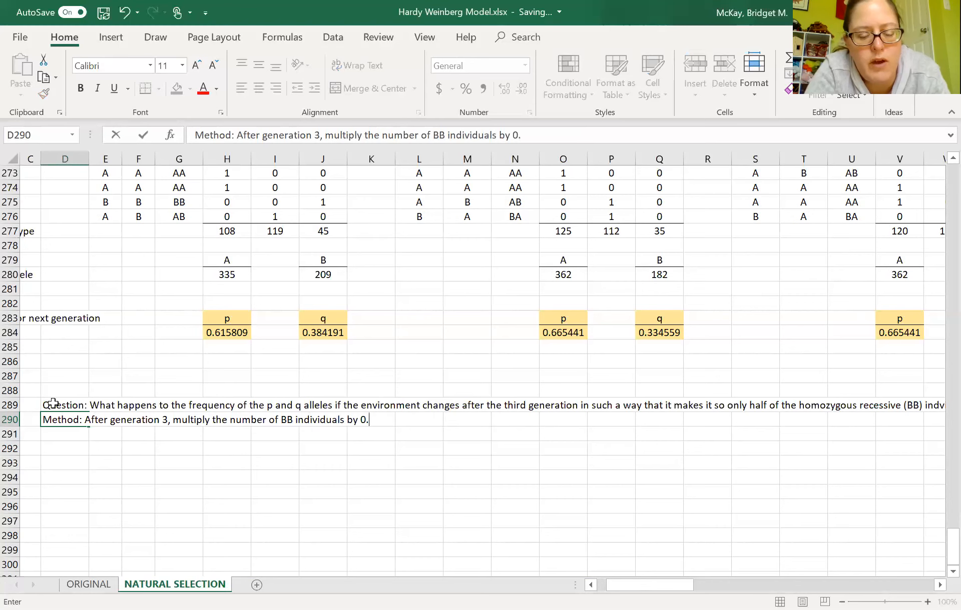
type("5.  This cuts the population in half, which simulates half of htem")
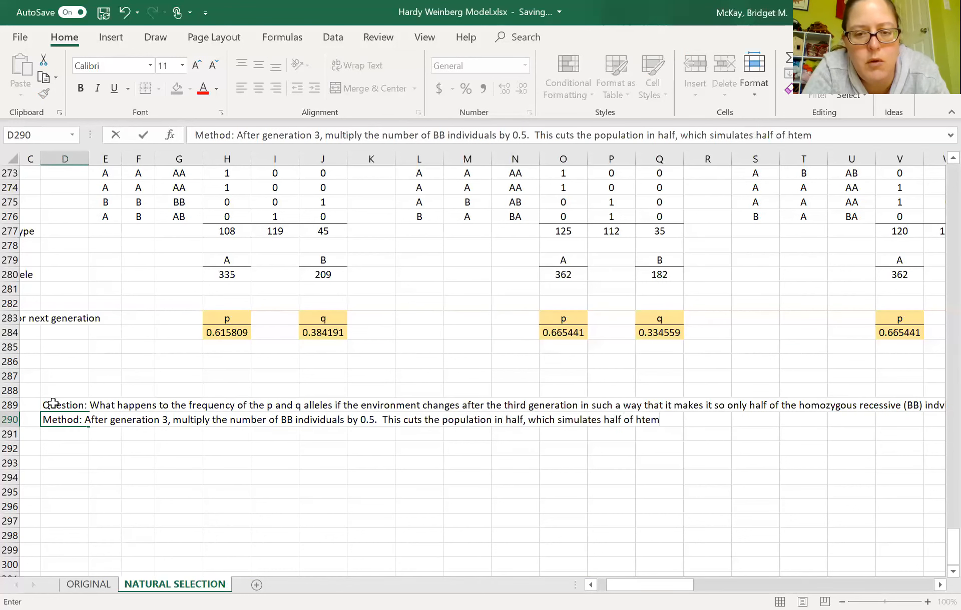
key("BackSpace")
key("BackSpace")
key("BackSpace")
key("BackSpace")
type("them ")
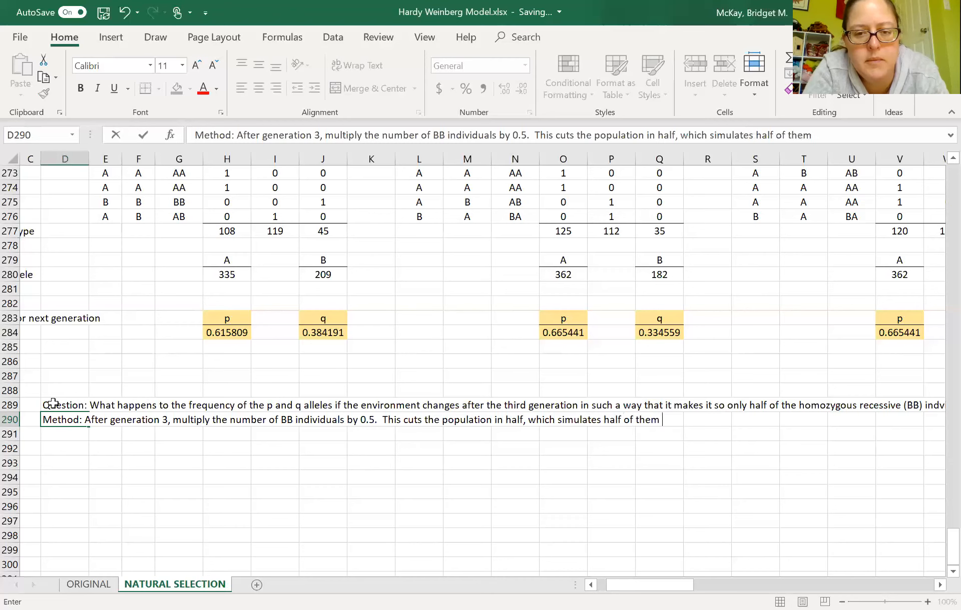
type("dying.")
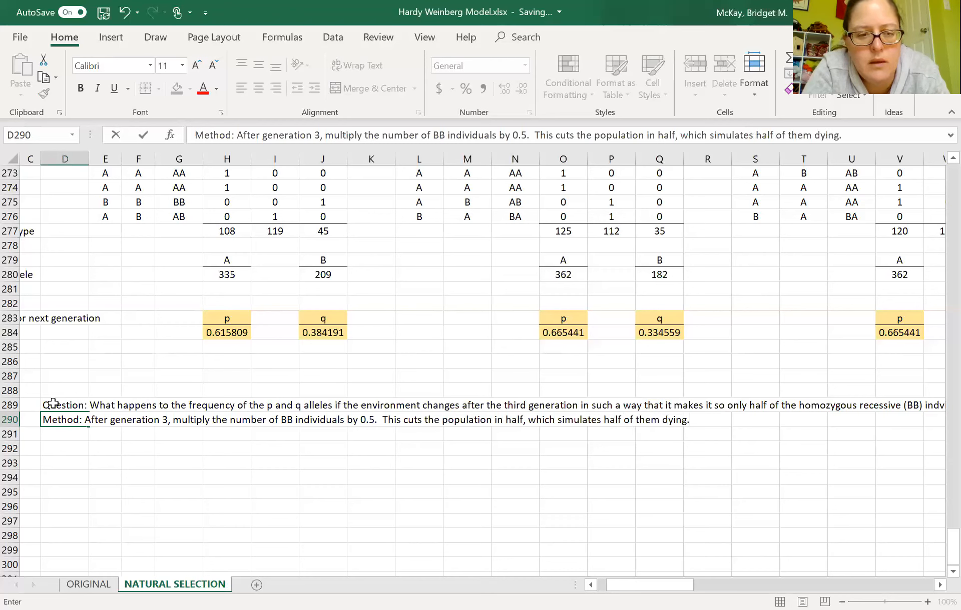
key("Return")
- Enter "The environmental change is permanent." in E291 beneath the method text and left-align the cell
type("The")
key("BackSpace")
key("BackSpace")
key("BackSpace")
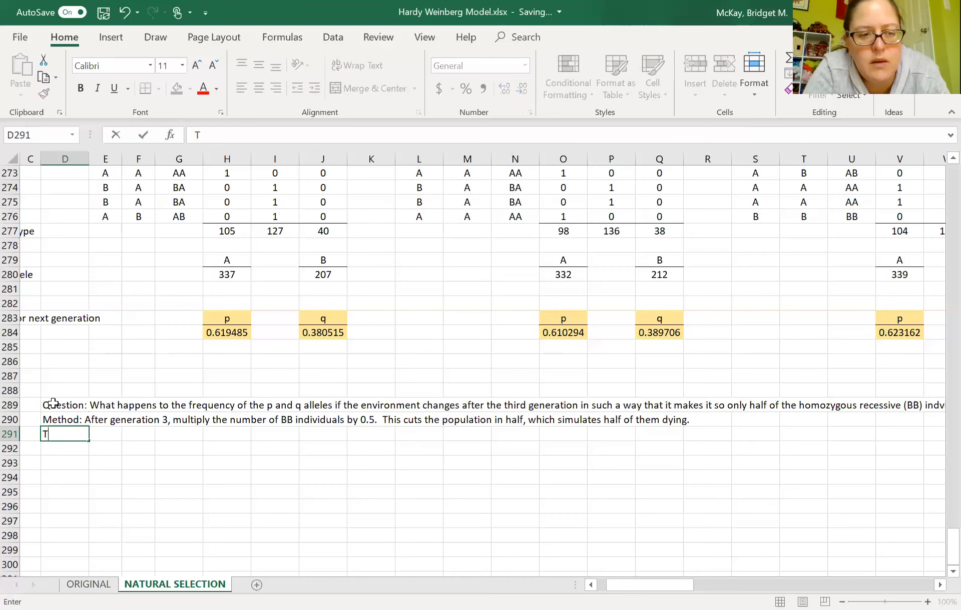
key("Up")
key("Right")
type("The environmental change is permanent.")
key("Return")
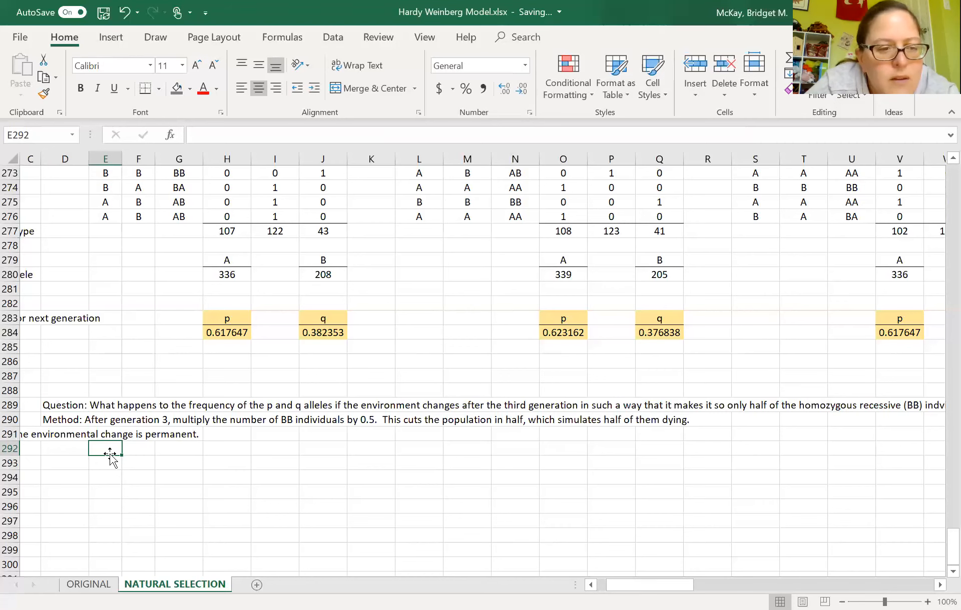
key("Up")
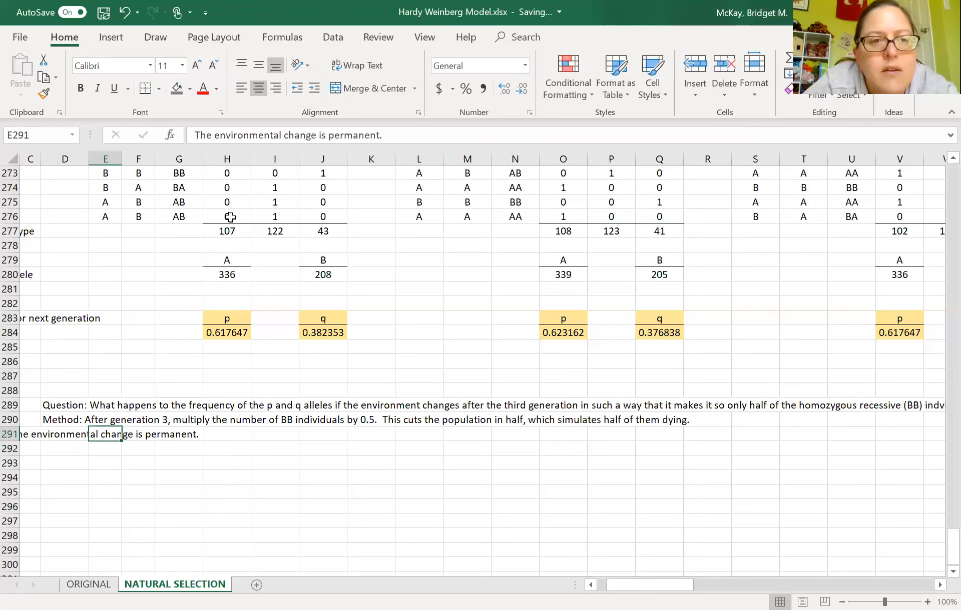
left_click(239, 89)
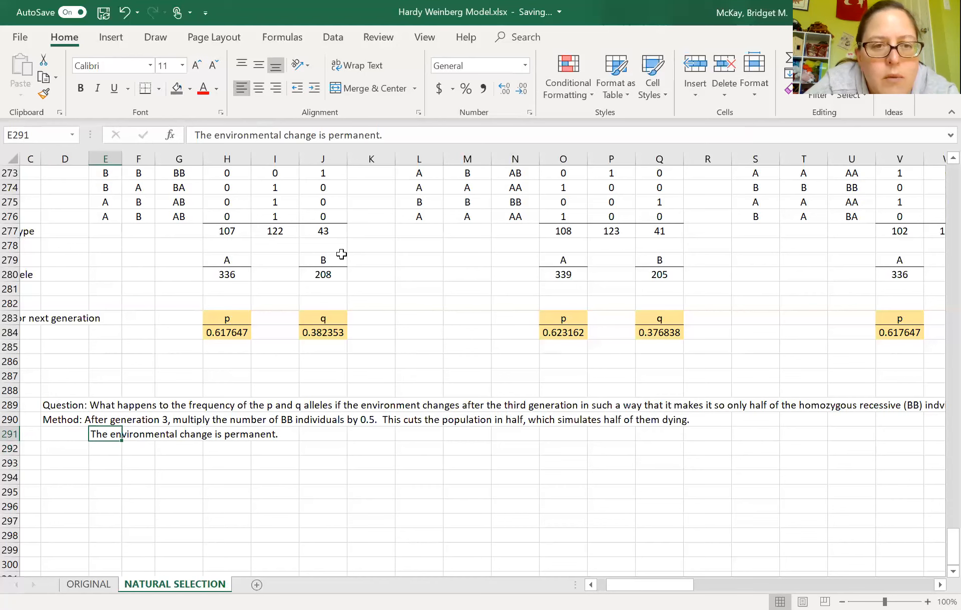
- Extend the method text in E291 with "With every subsequent generation, half of the BBs continue to die."
left_click(404, 135)
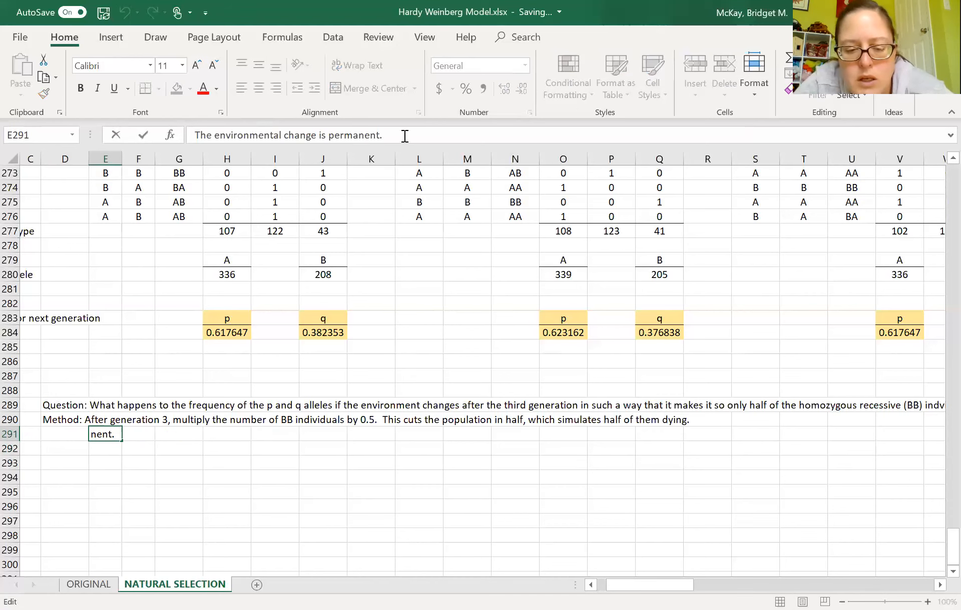
type("With e")
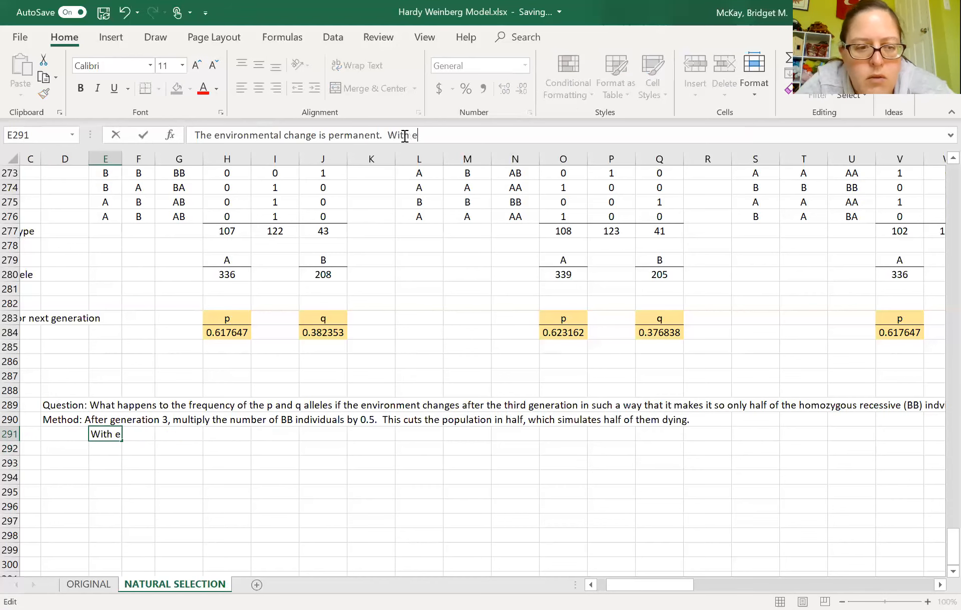
type("very s")
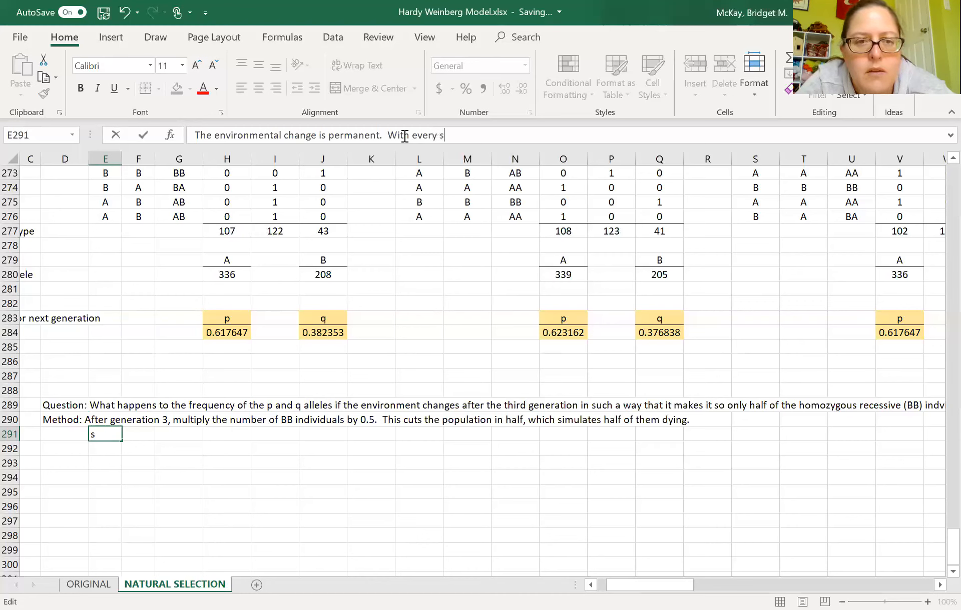
type("ubseque nt ")
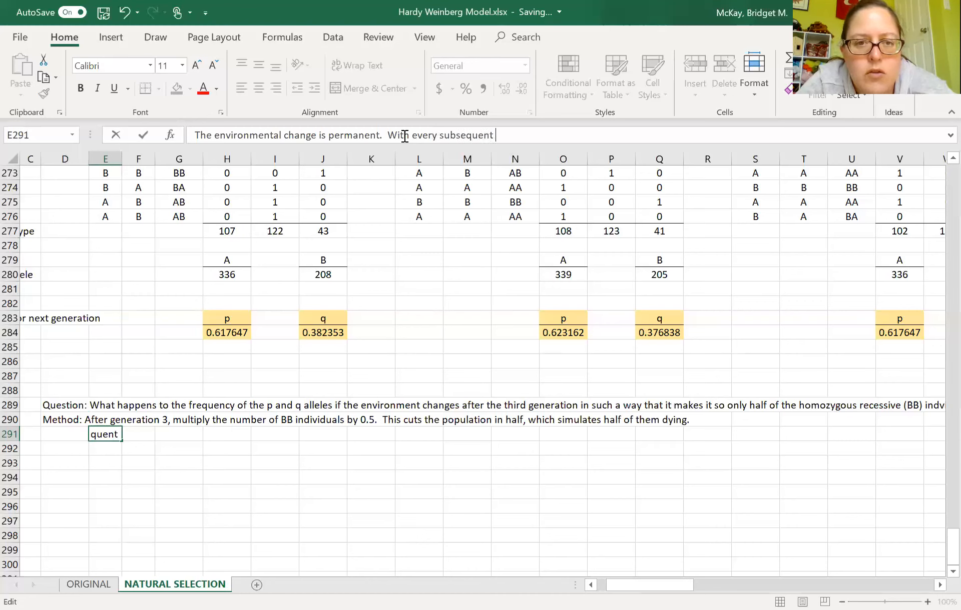
type("generation, ahlf")
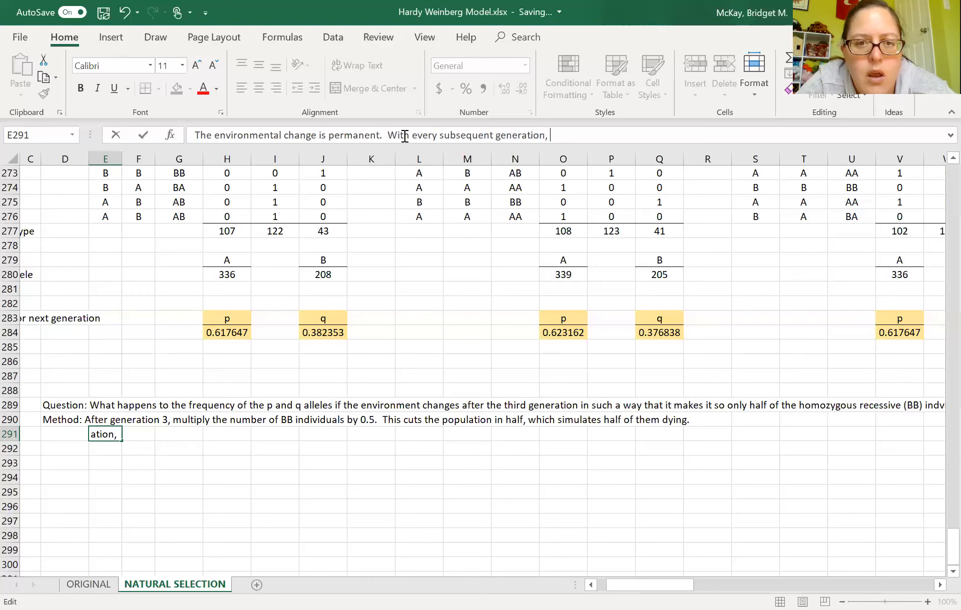
key("BackSpace")
key("BackSpace")
key("BackSpace")
key("BackSpace")
type("ha")
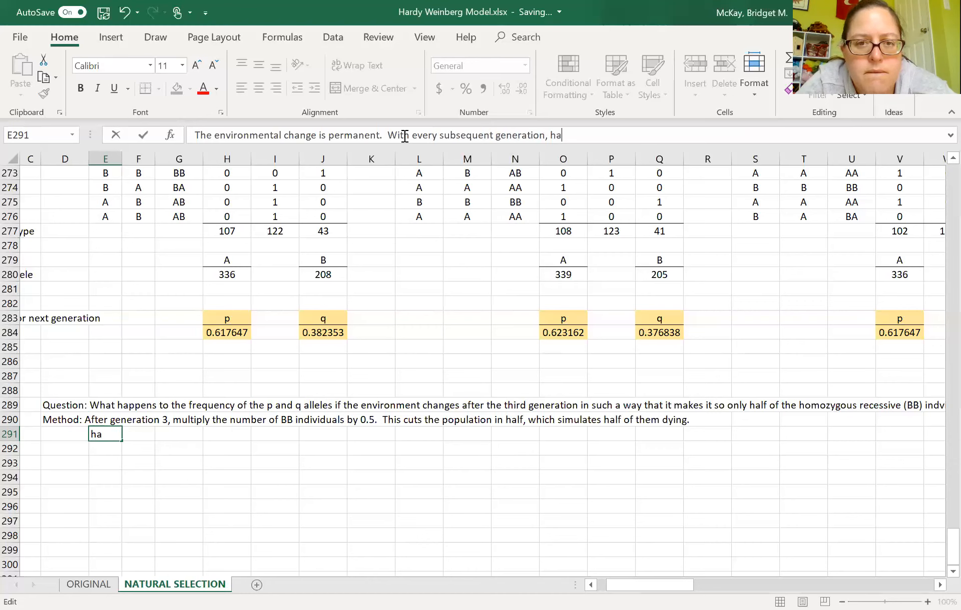
type("lf of the BB")
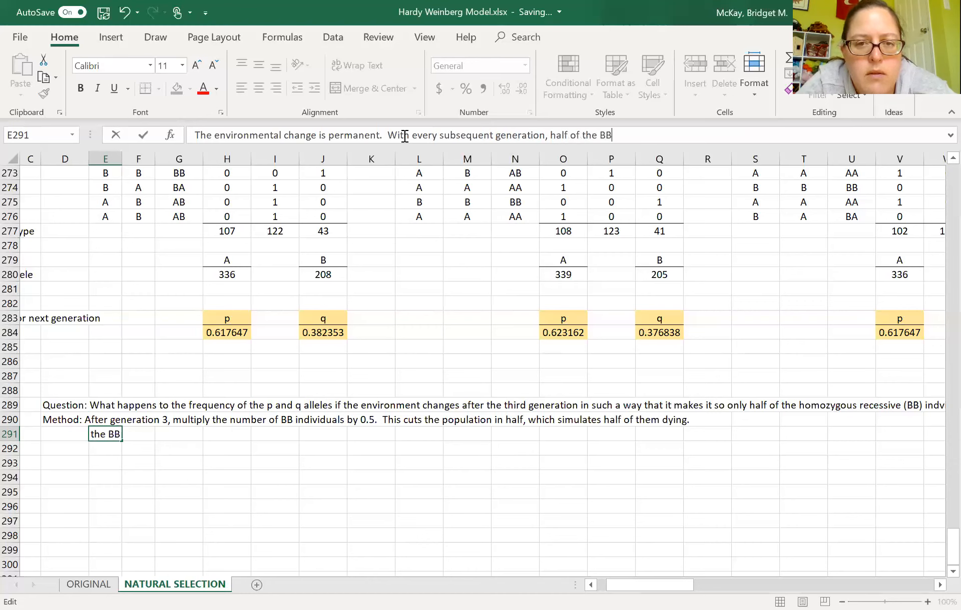
type("s continue to die.")
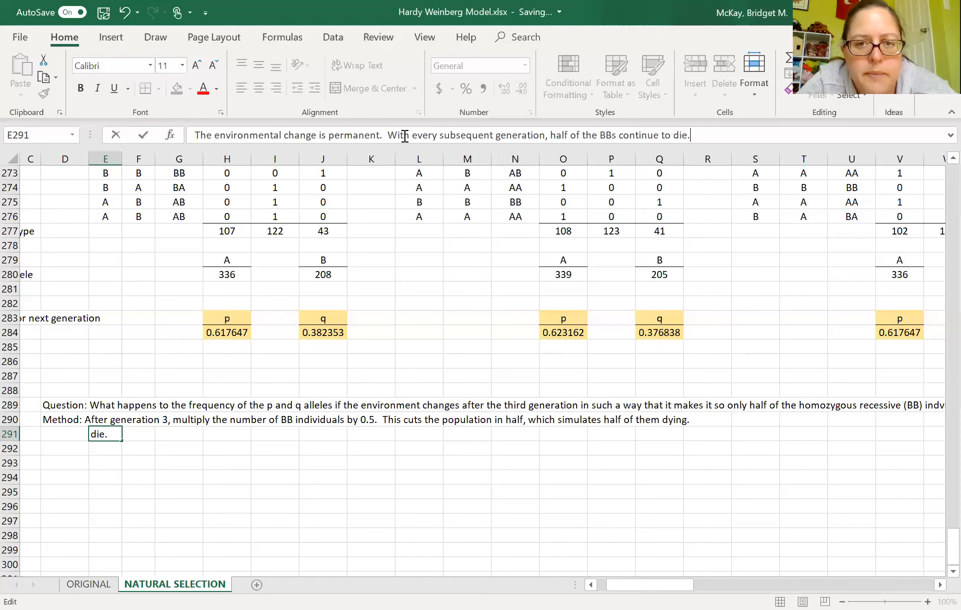
key("Return")
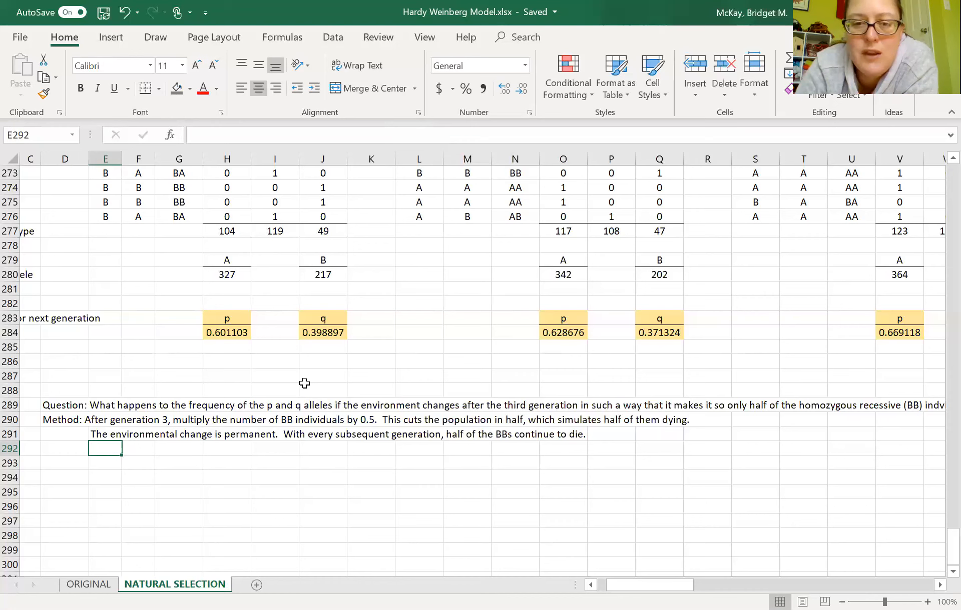
- Recalculate the model three times and review the p and q frequencies across the generations in row 284
key("F9")
key("F9")
key("F9")
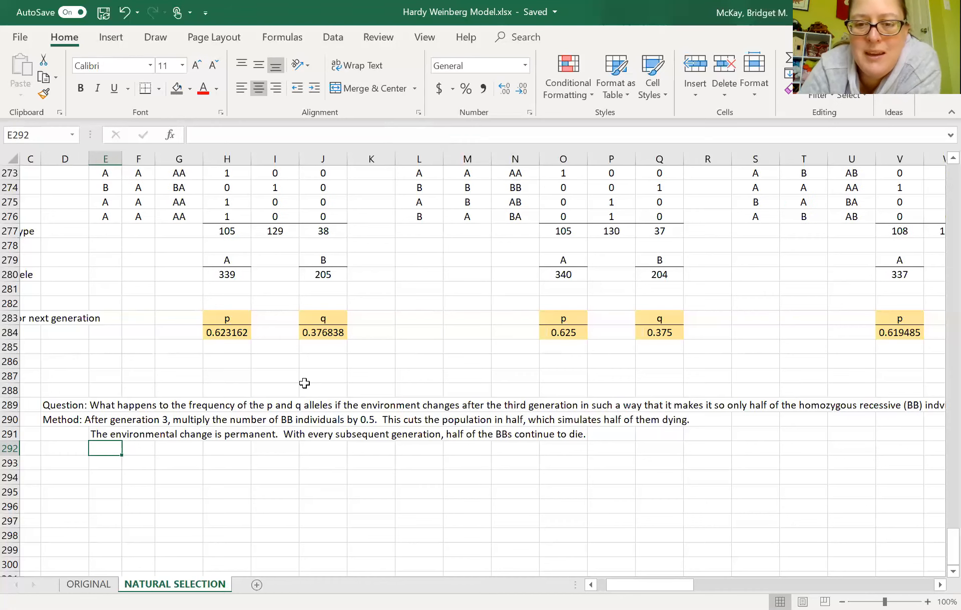
scroll(304, 383, "right", 15)
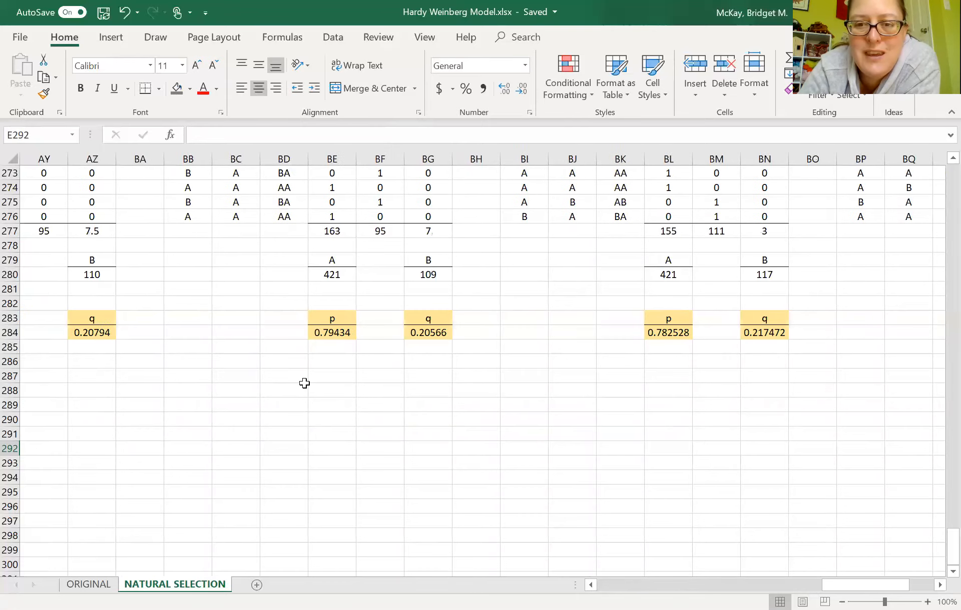
scroll(304, 384, "right", 1)
scroll(304, 384, "left", 9)
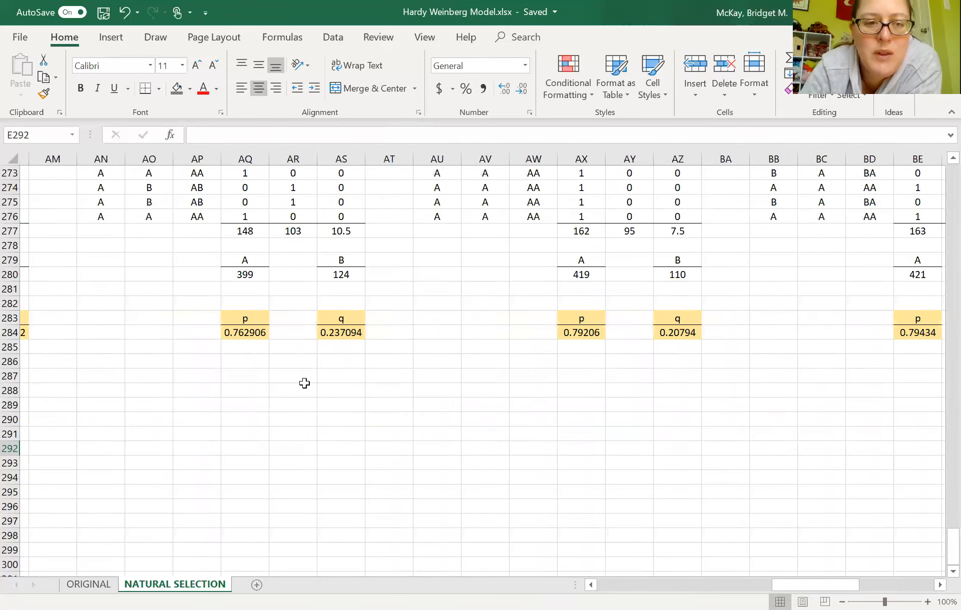
scroll(304, 383, "left", 8)
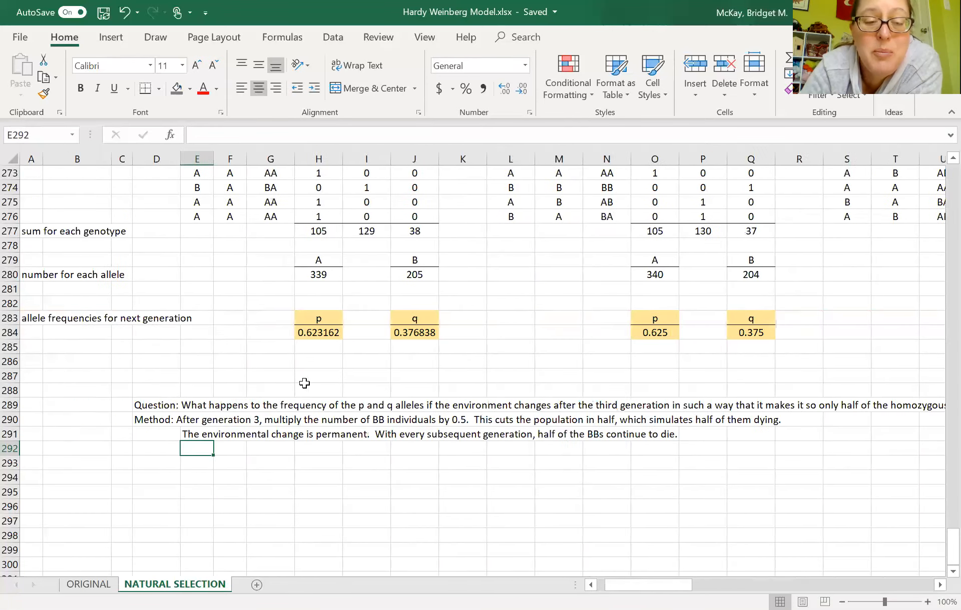
- Start the hypothesis in D292 with "Hypothesis: The frequency of the qu allele"
left_click(154, 450)
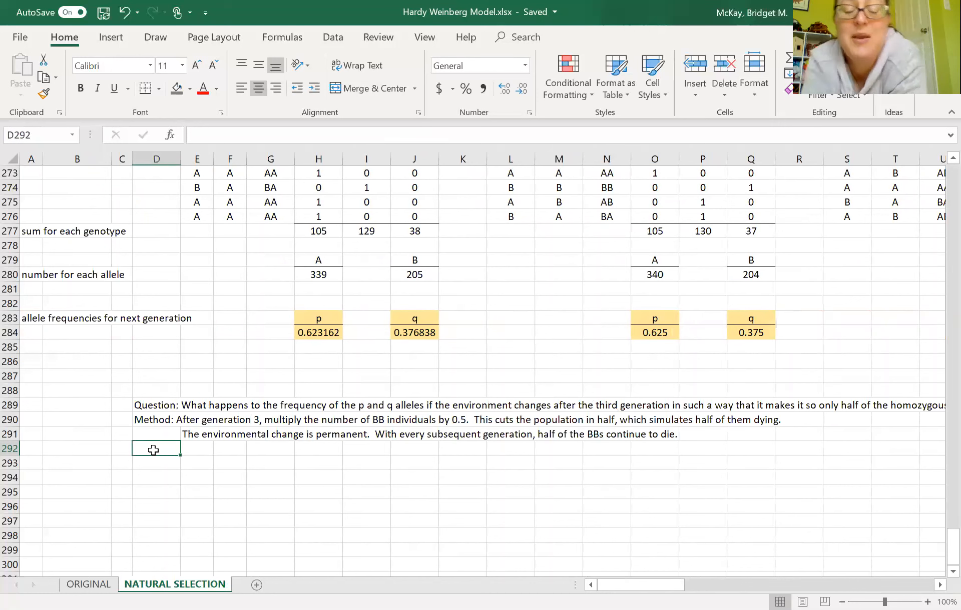
type("Hypot")
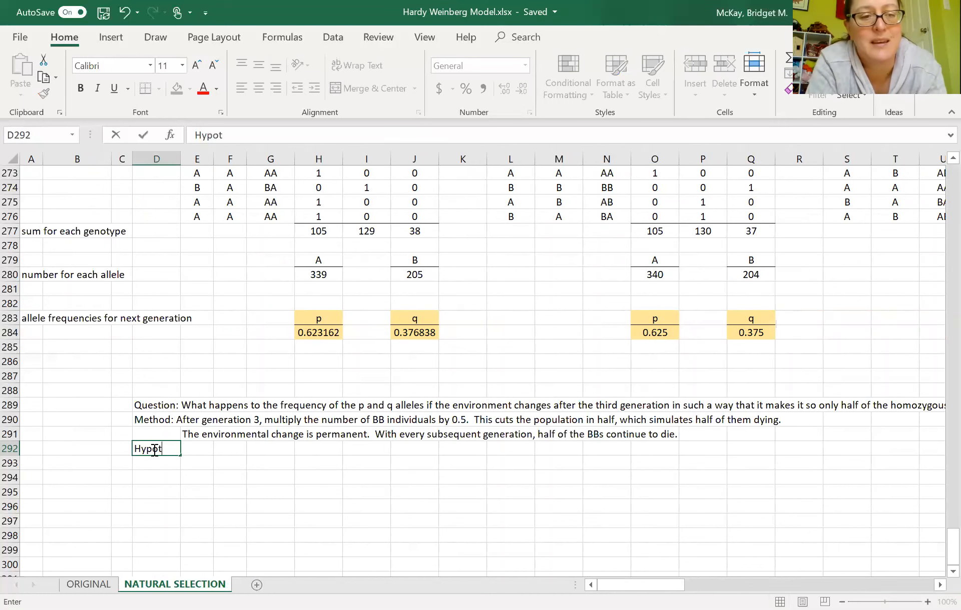
type("hesis: ")
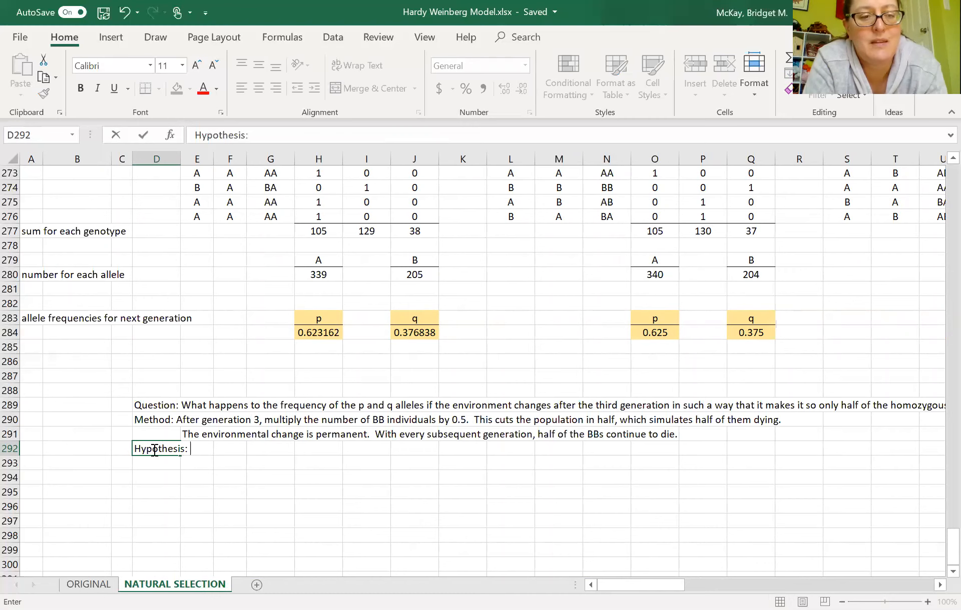
type("The num")
key("BackSpace")
key("BackSpace")
key("BackSpace")
key("BackSpace")
type("fr")
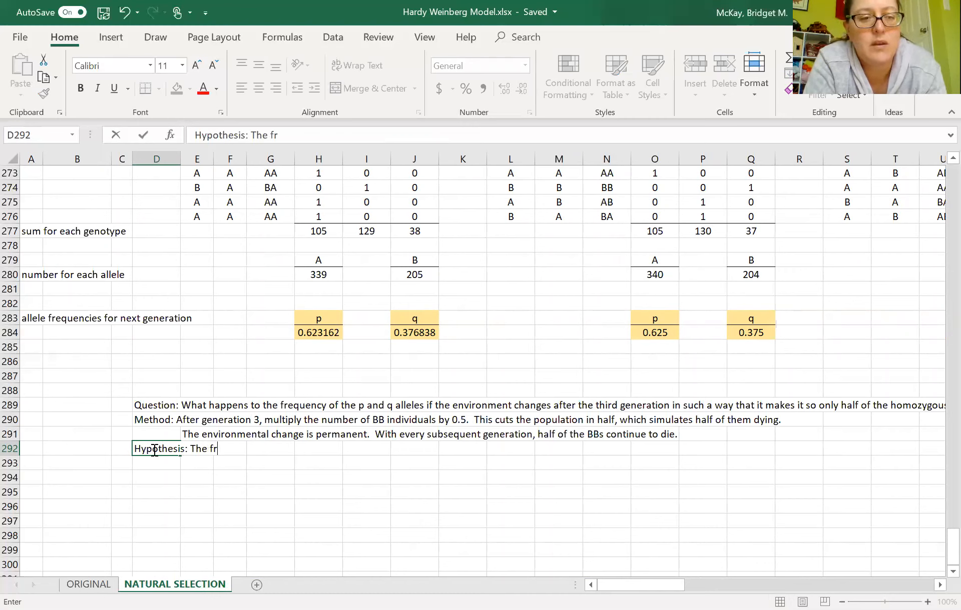
type("equency of teh")
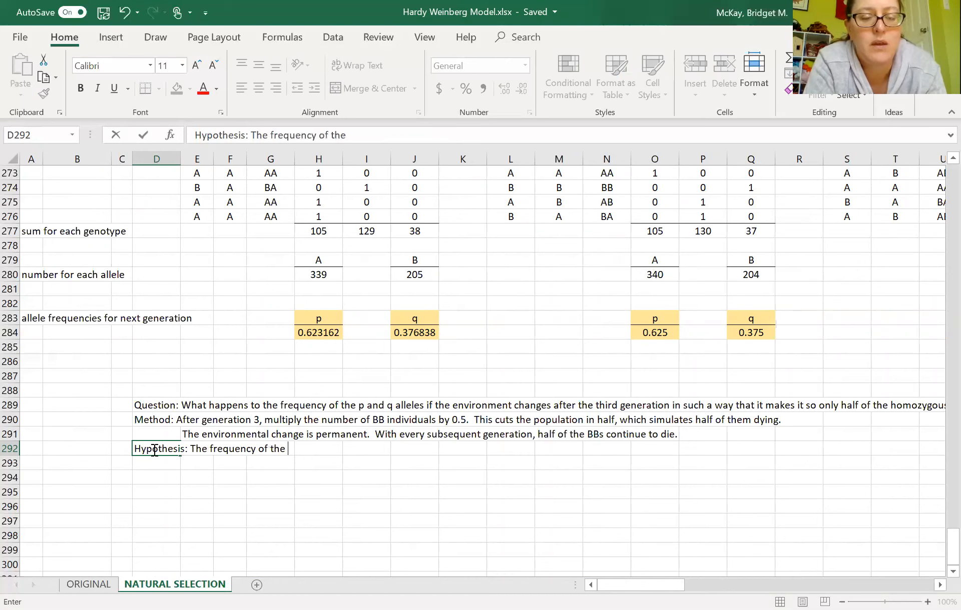
key("BackSpace")
key("BackSpace")
type("he qu allele")
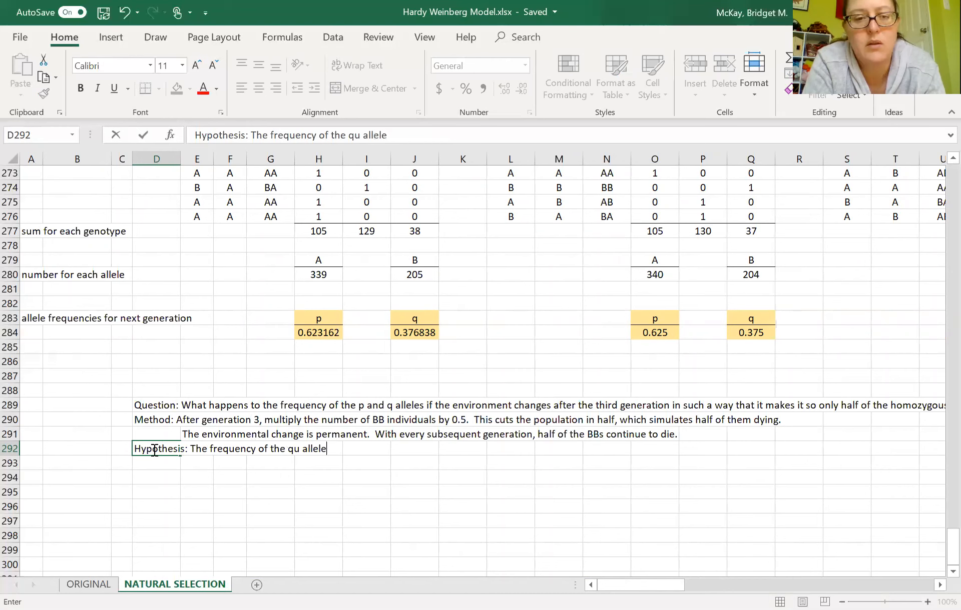
- Continue the hypothesis in D292 with "in the population will decrease because"
type(" in the popul")
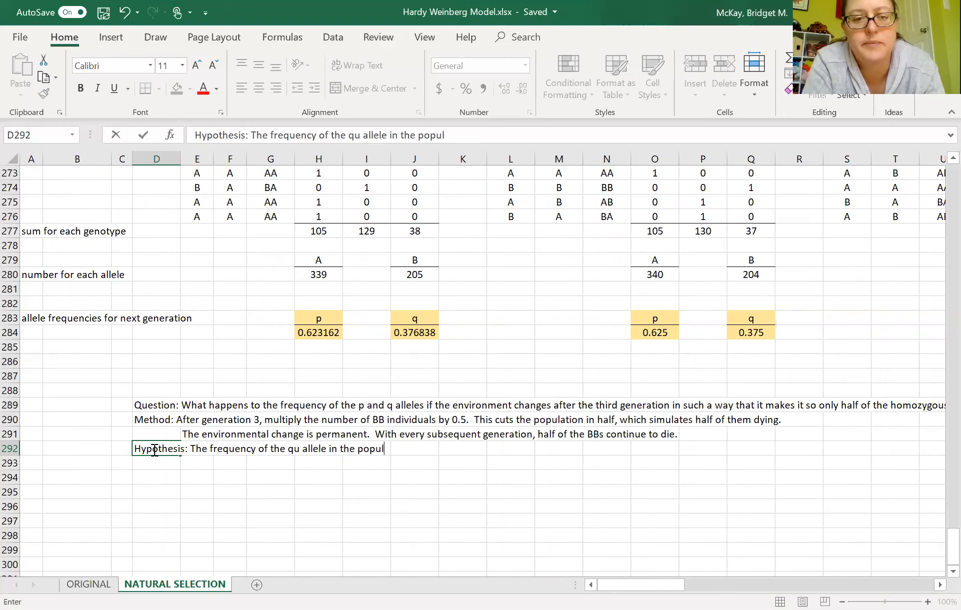
type("ation will decr")
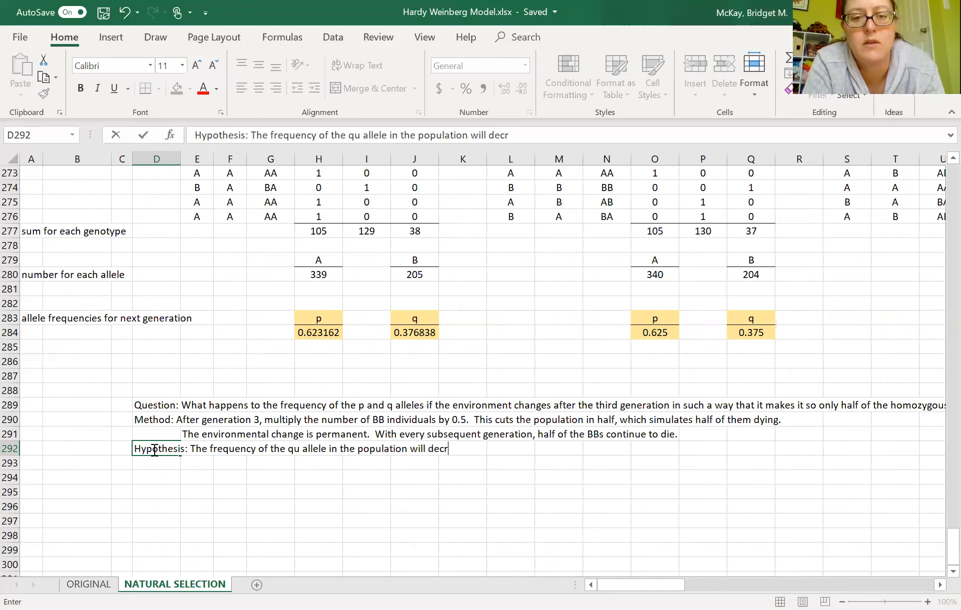
type("ease because the numbr")
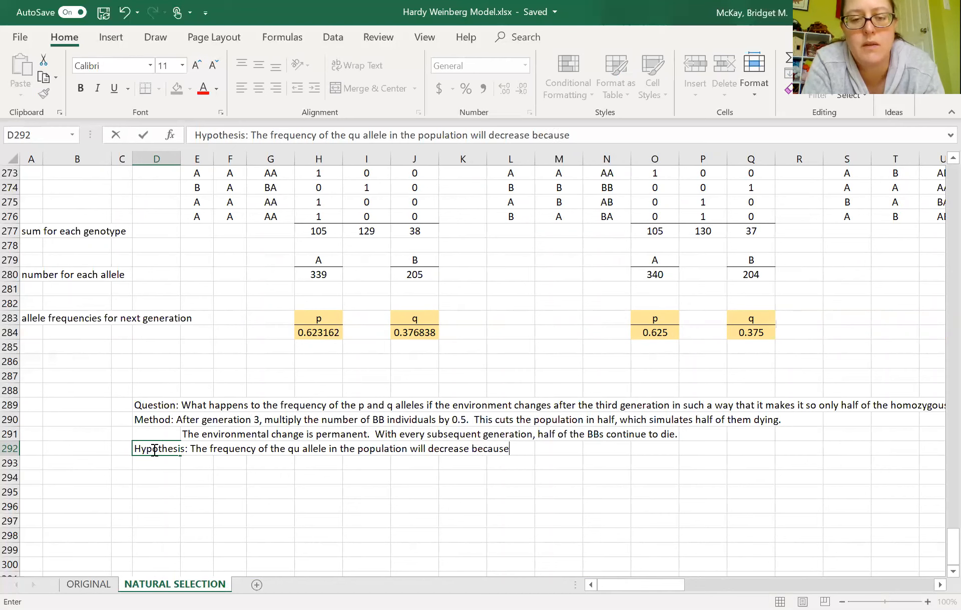
key("BackSpace")
type("er of ind")
key("BackSpace")
key("BackSpace")
key("BackSpace")
key("BackSpace")
key("BackSpace")
key("BackSpace")
key("BackSpace")
key("BackSpace")
key("BackSpace")
key("BackSpace")
key("BackSpace")
key("BackSpace")
key("BackSpace")
key("BackSpace")
key("BackSpace")
key("BackSpace")
key("BackSpace")
- Finish the hypothesis in D292 with "some of the individuals carring that q allele die, thereby remvoing their genes from the gene pool"
type("some of teh ")
type("individuals carring that q allele die, thereby remvoing their genes from the gene pool")
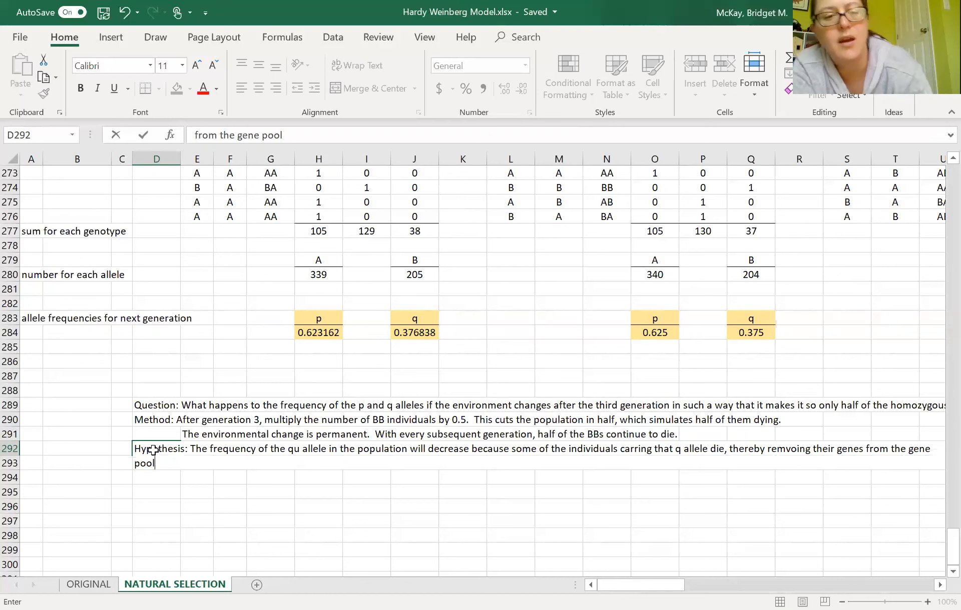
key("Return")
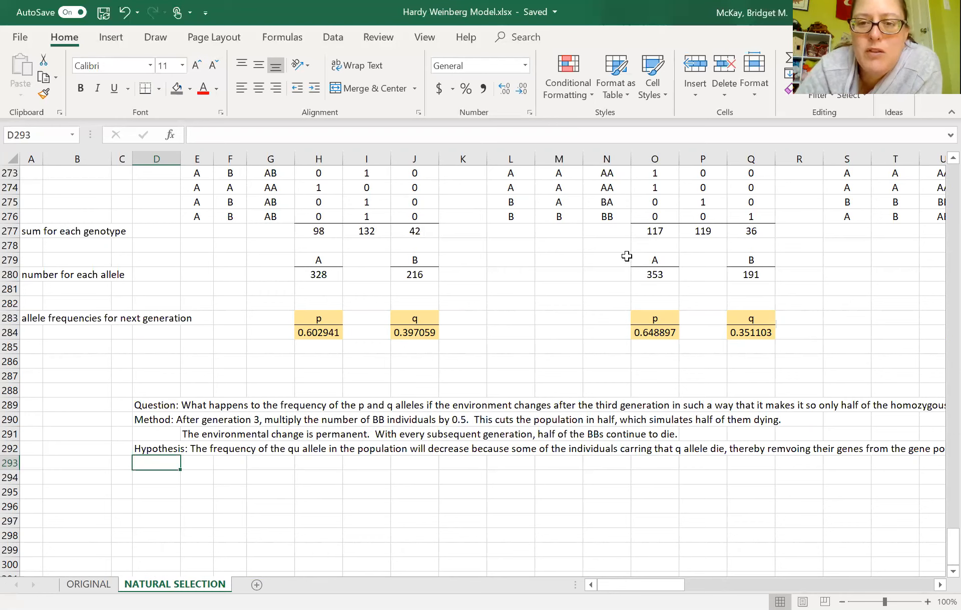
- Compare the total population before and after the environmental change using the genotype sums in O277:Q277 and AJ277:AL277
left_click_drag(660, 231, 742, 232)
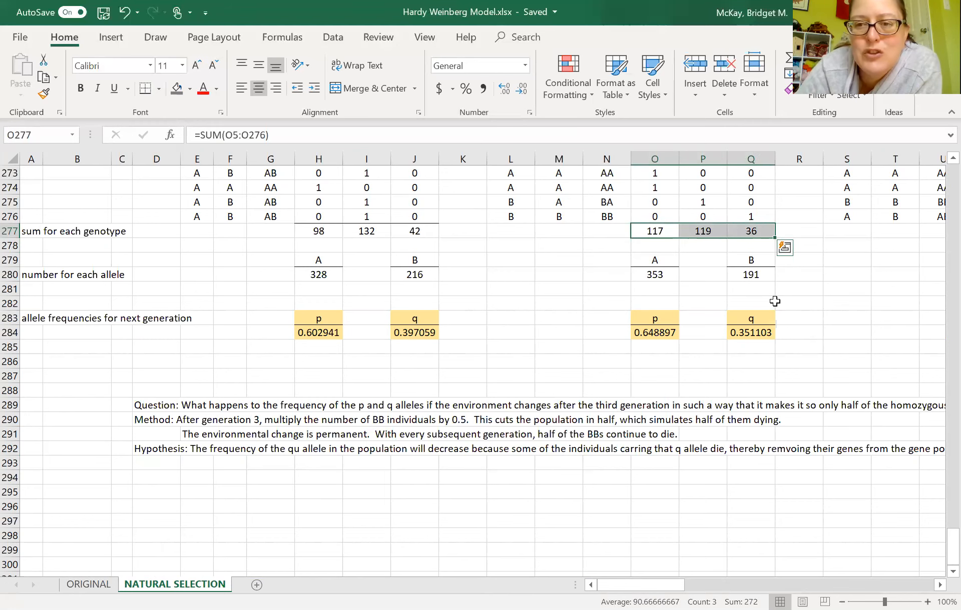
scroll(775, 301, "right", 5)
scroll(774, 301, "right", 5)
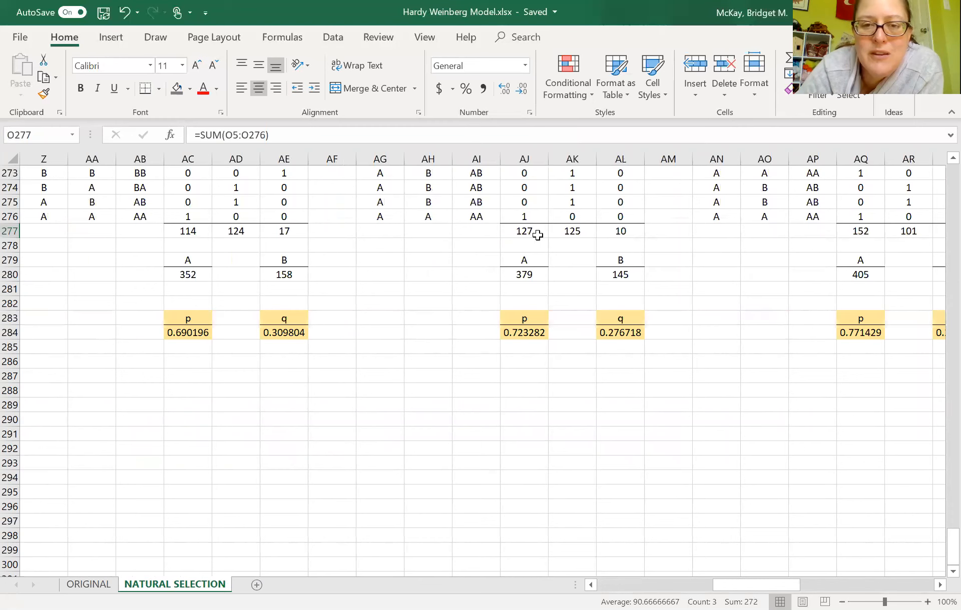
left_click_drag(521, 229, 607, 233)
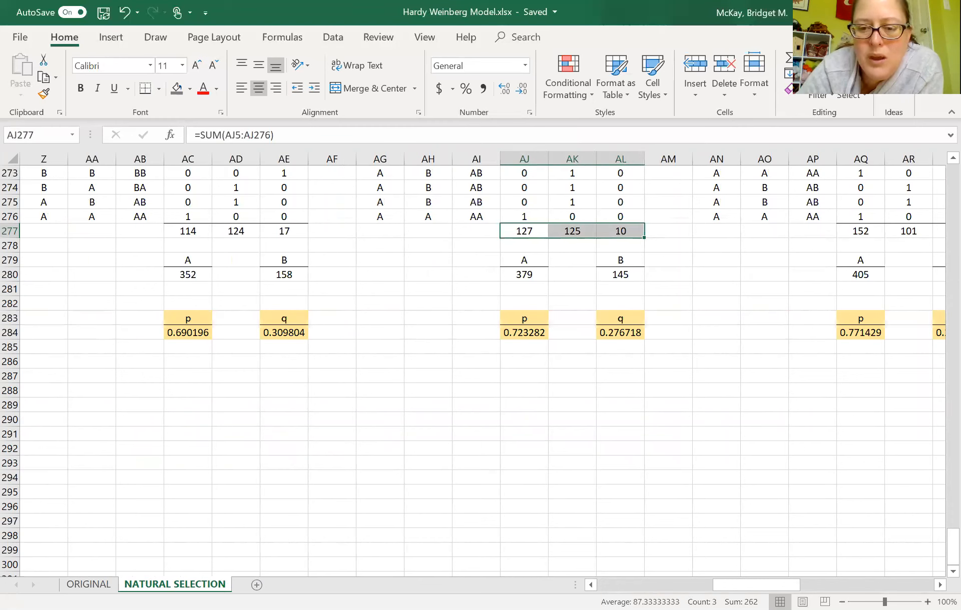
- Examine how p and q in row 284 change from the first generation through the last one
left_click(729, 533)
scroll(730, 533, "left", 1)
scroll(730, 532, "left", 10)
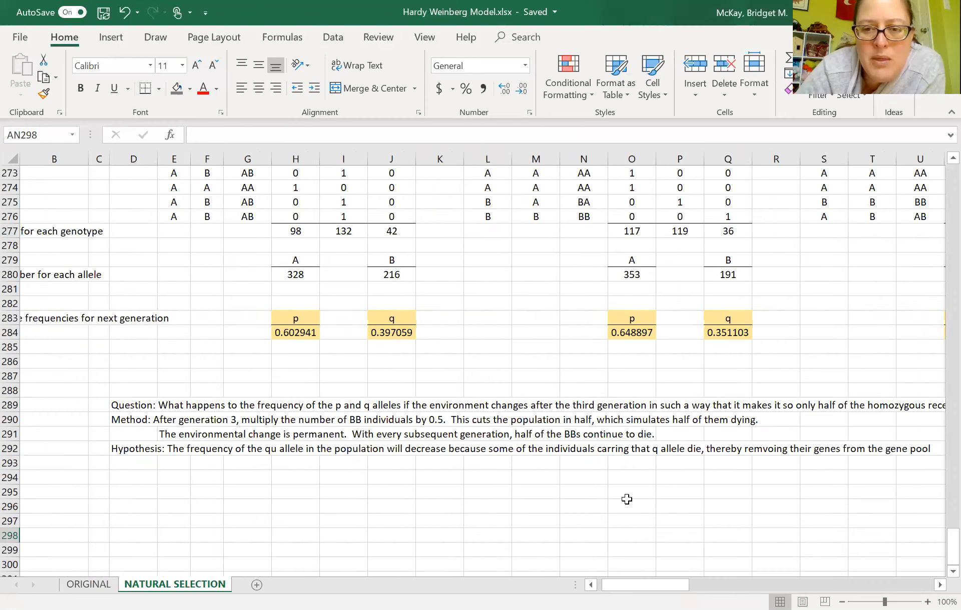
scroll(626, 500, "right", 15)
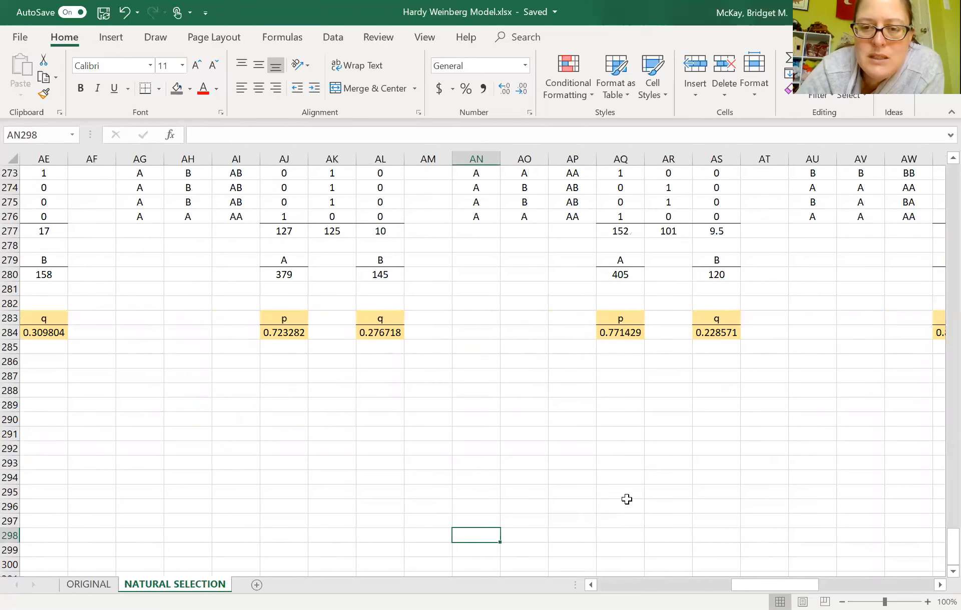
scroll(627, 499, "right", 6)
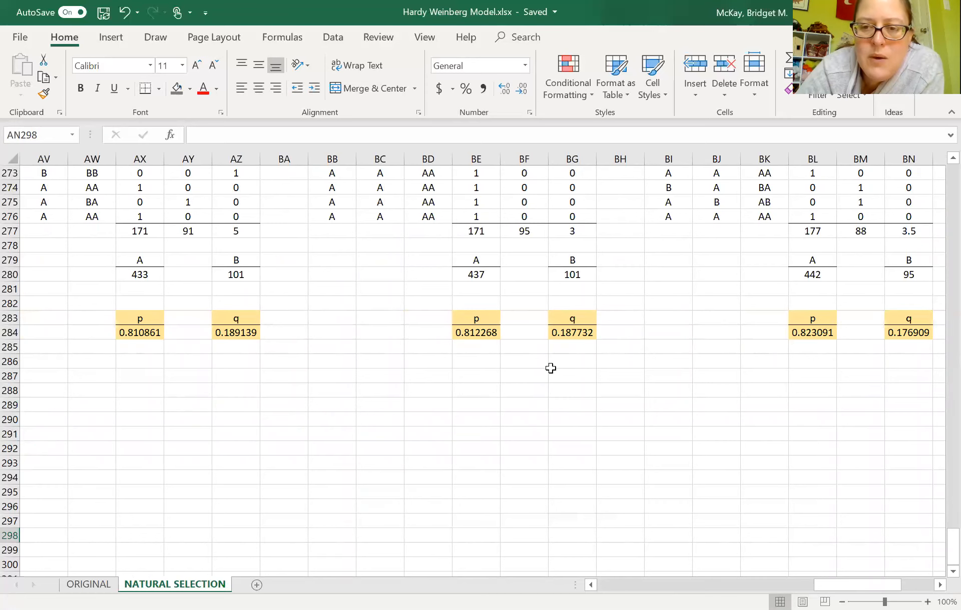
scroll(714, 352, "right", 5)
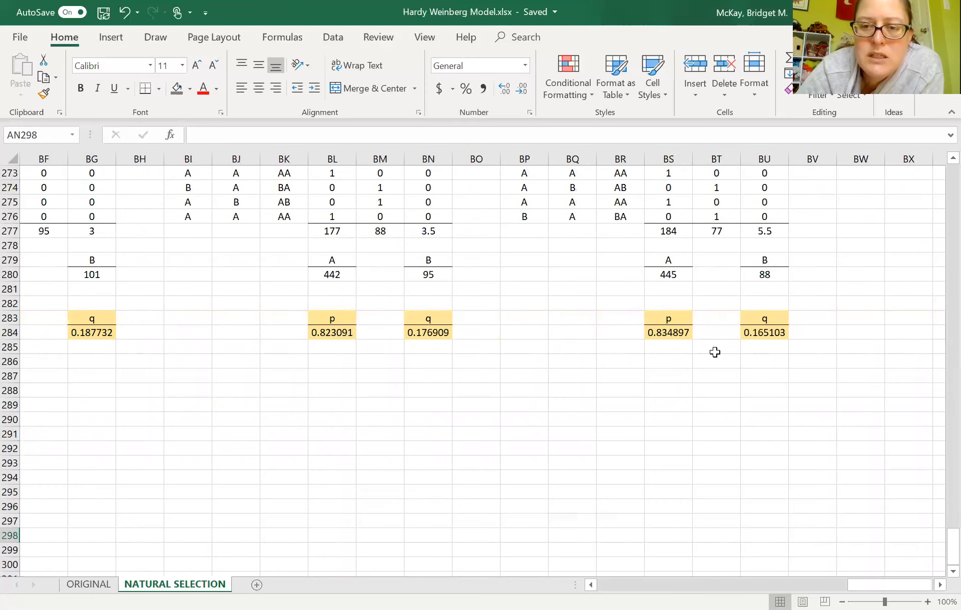
scroll(714, 353, "right", 10)
scroll(718, 351, "left", 8)
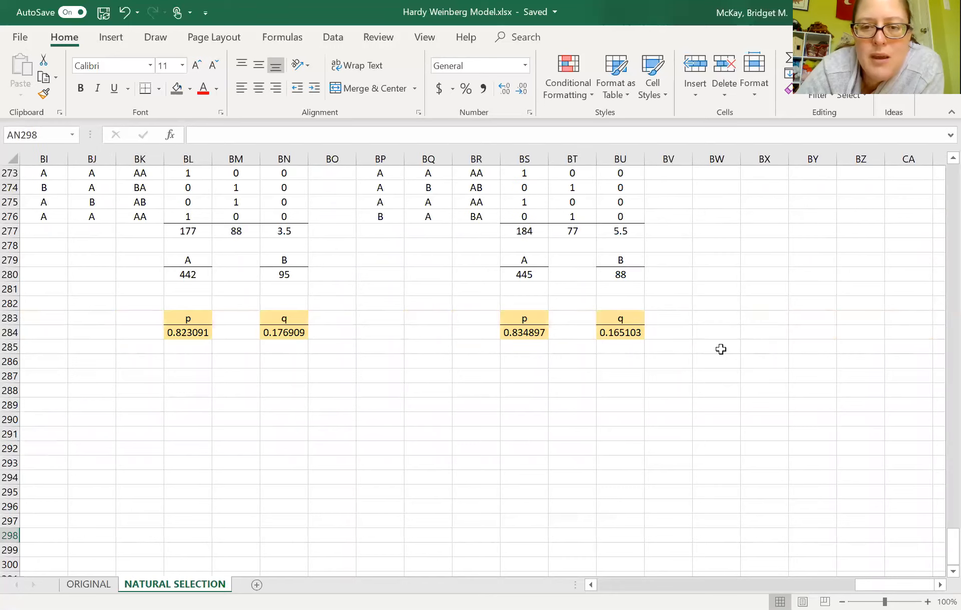
scroll(720, 349, "right", 2)
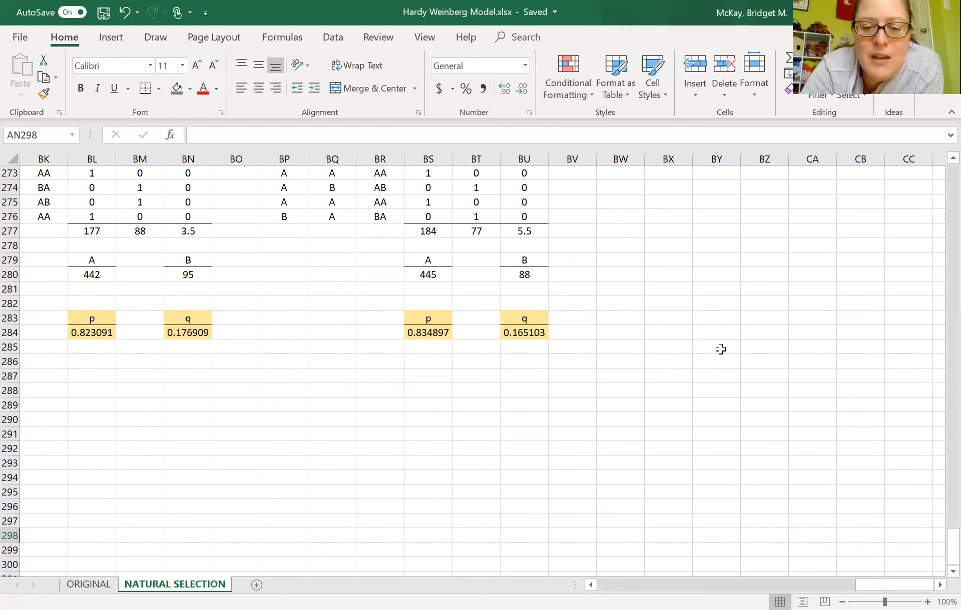
- Recalculate the model repeatedly, checking the final generations' p and q frequencies and comparing them with the earlier generations
key("F9")
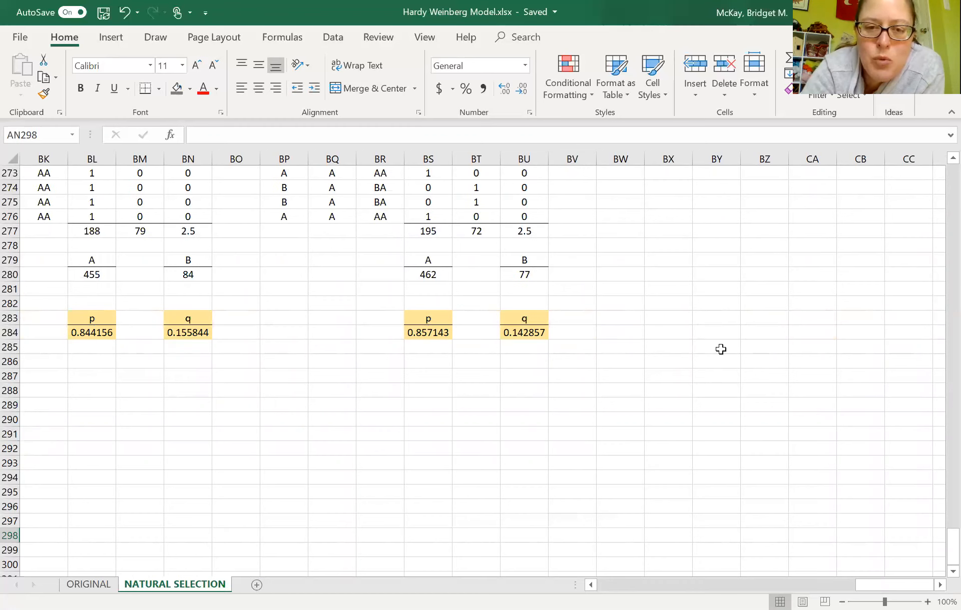
key("F9")
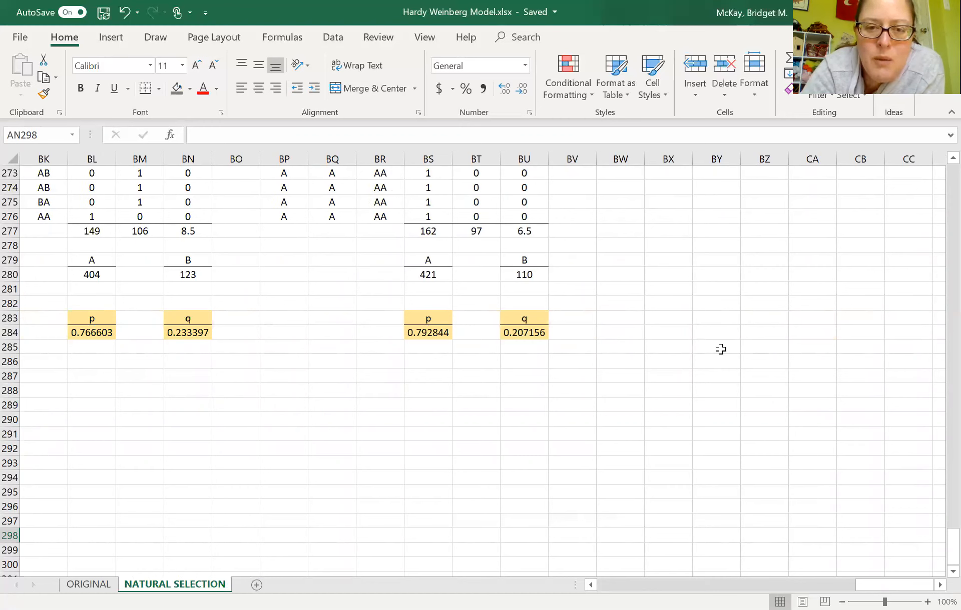
key("alt")
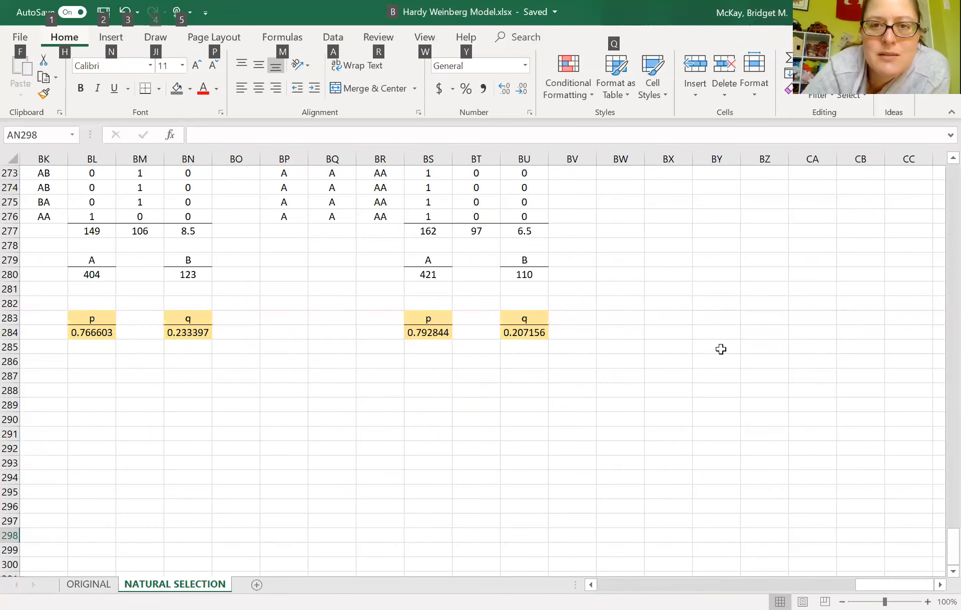
left_click(606, 330)
key("F9")
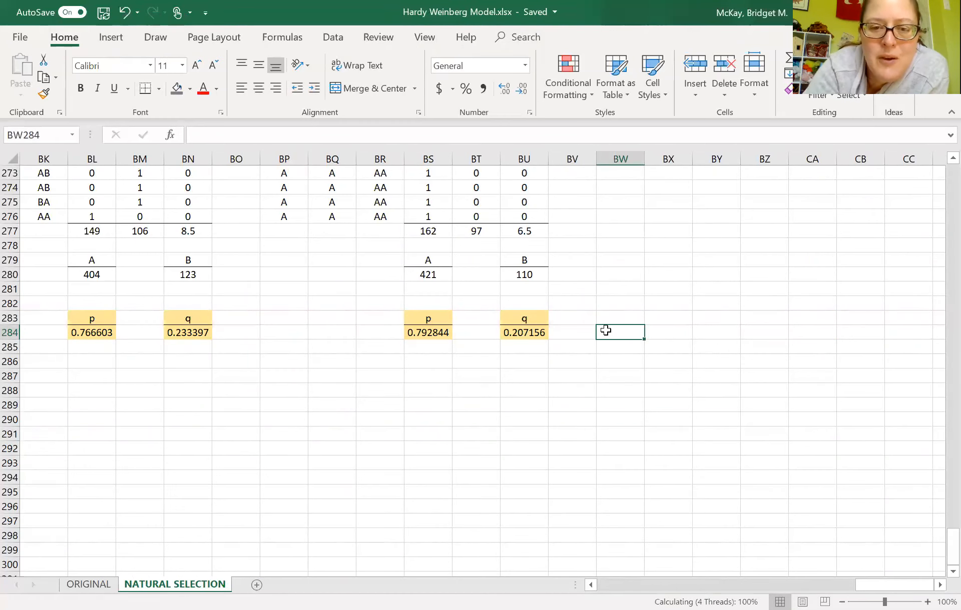
key("F9")
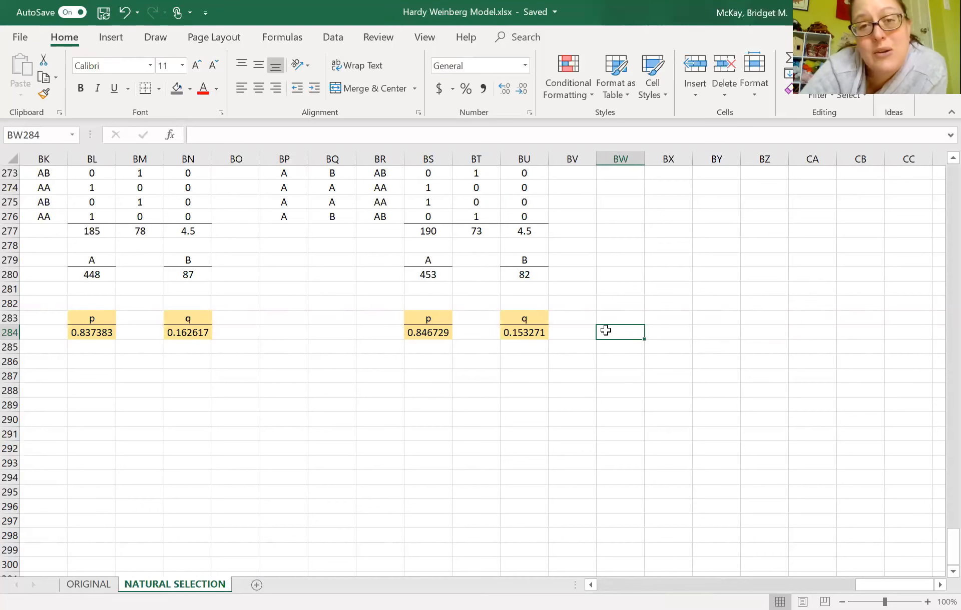
scroll(605, 330, "left", 6)
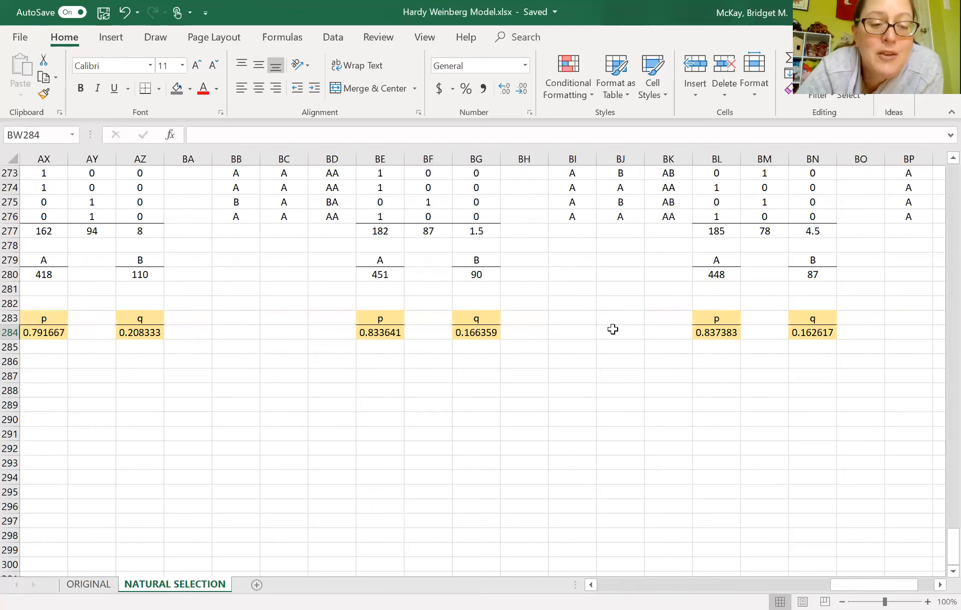
scroll(617, 326, "left", 6)
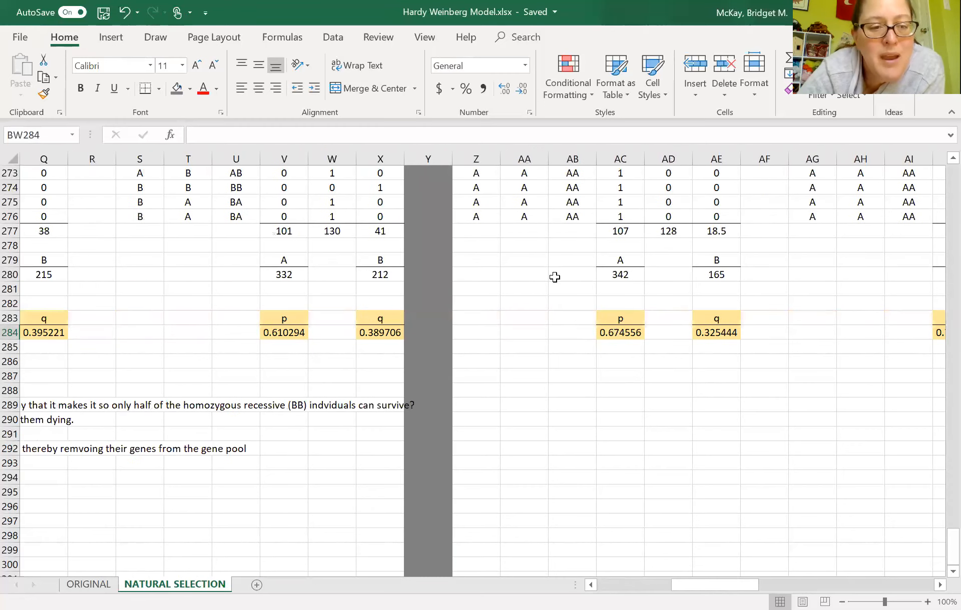